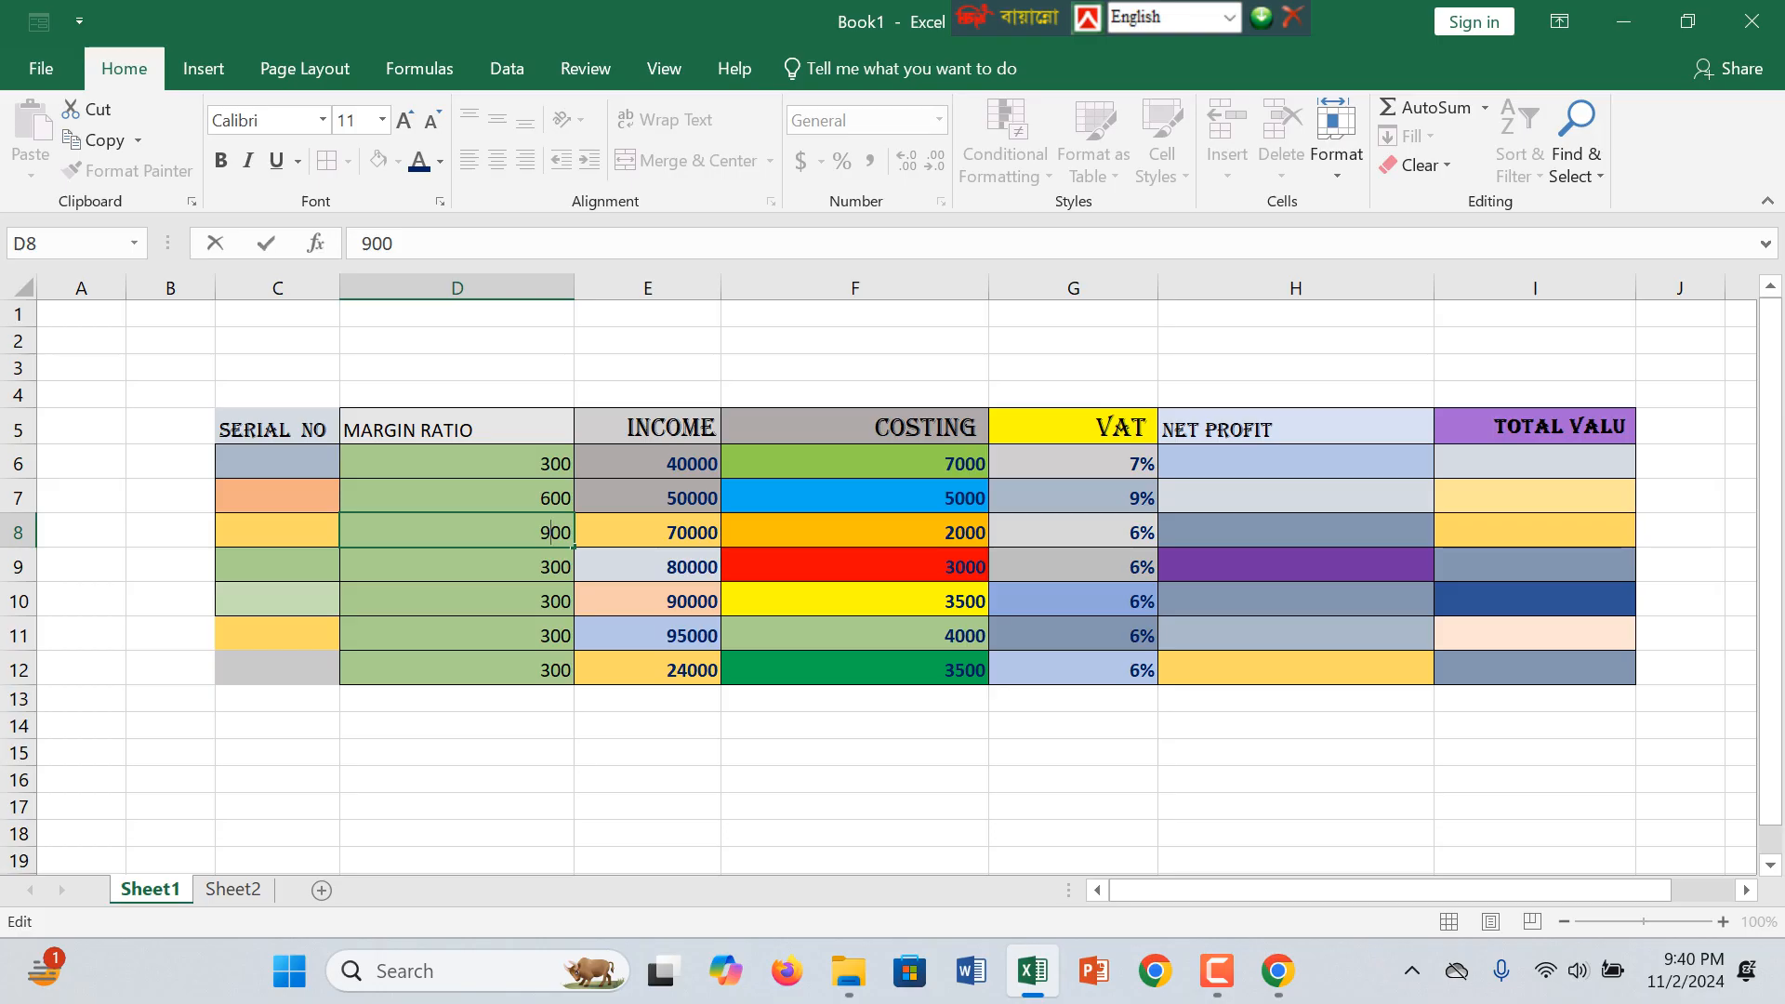
# Step: Set the font of the MARGIN RATIO header in cell D5 to Algerian
pyautogui.click(1295, 497)
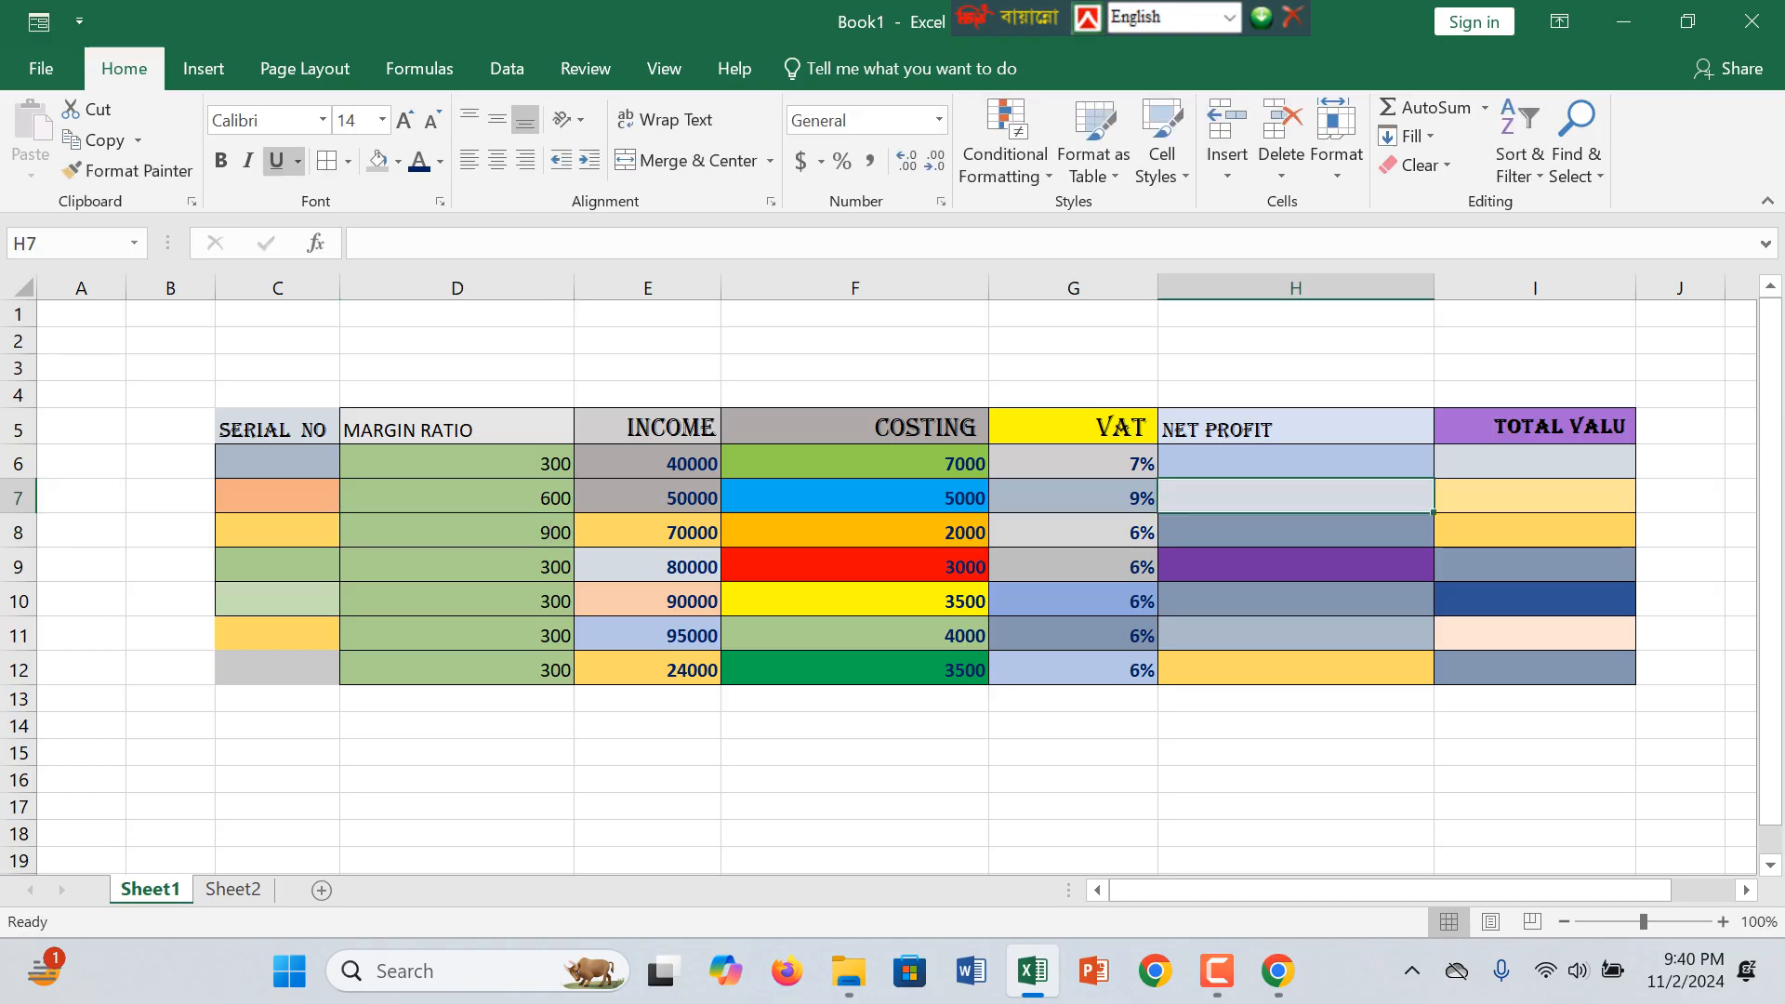
pyautogui.click(277, 463)
pyautogui.click(457, 428)
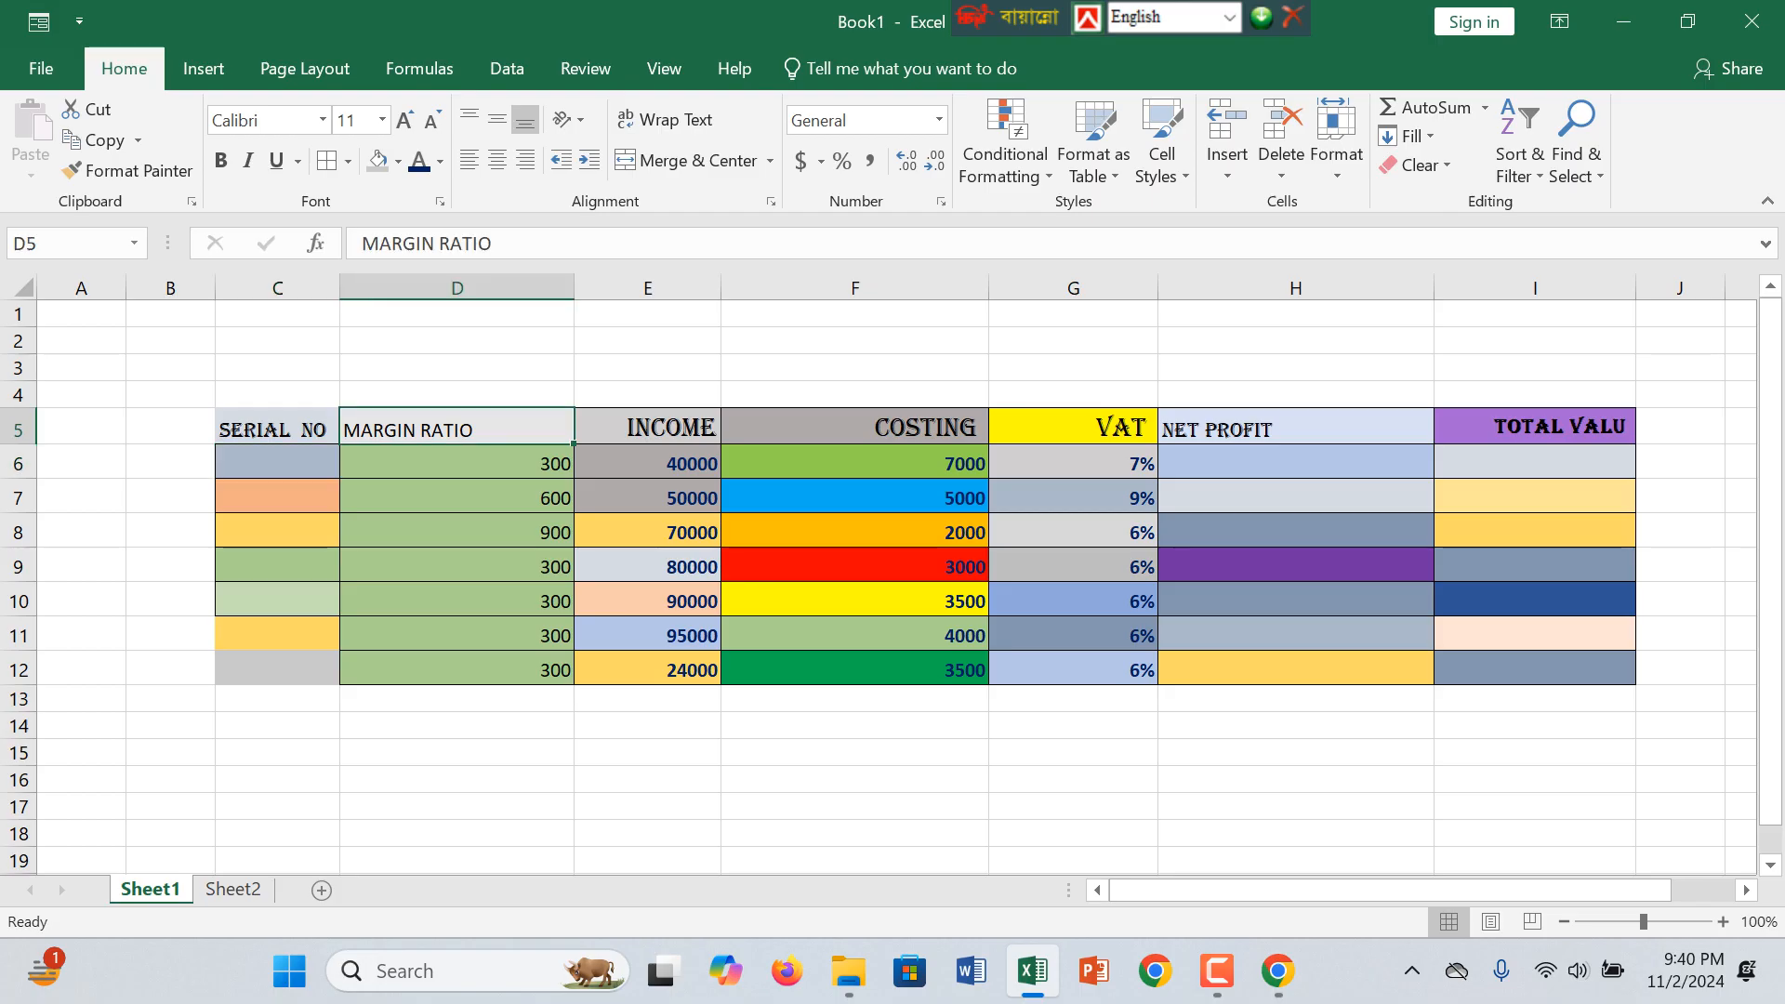
pyautogui.click(1217, 971)
pyautogui.click(323, 120)
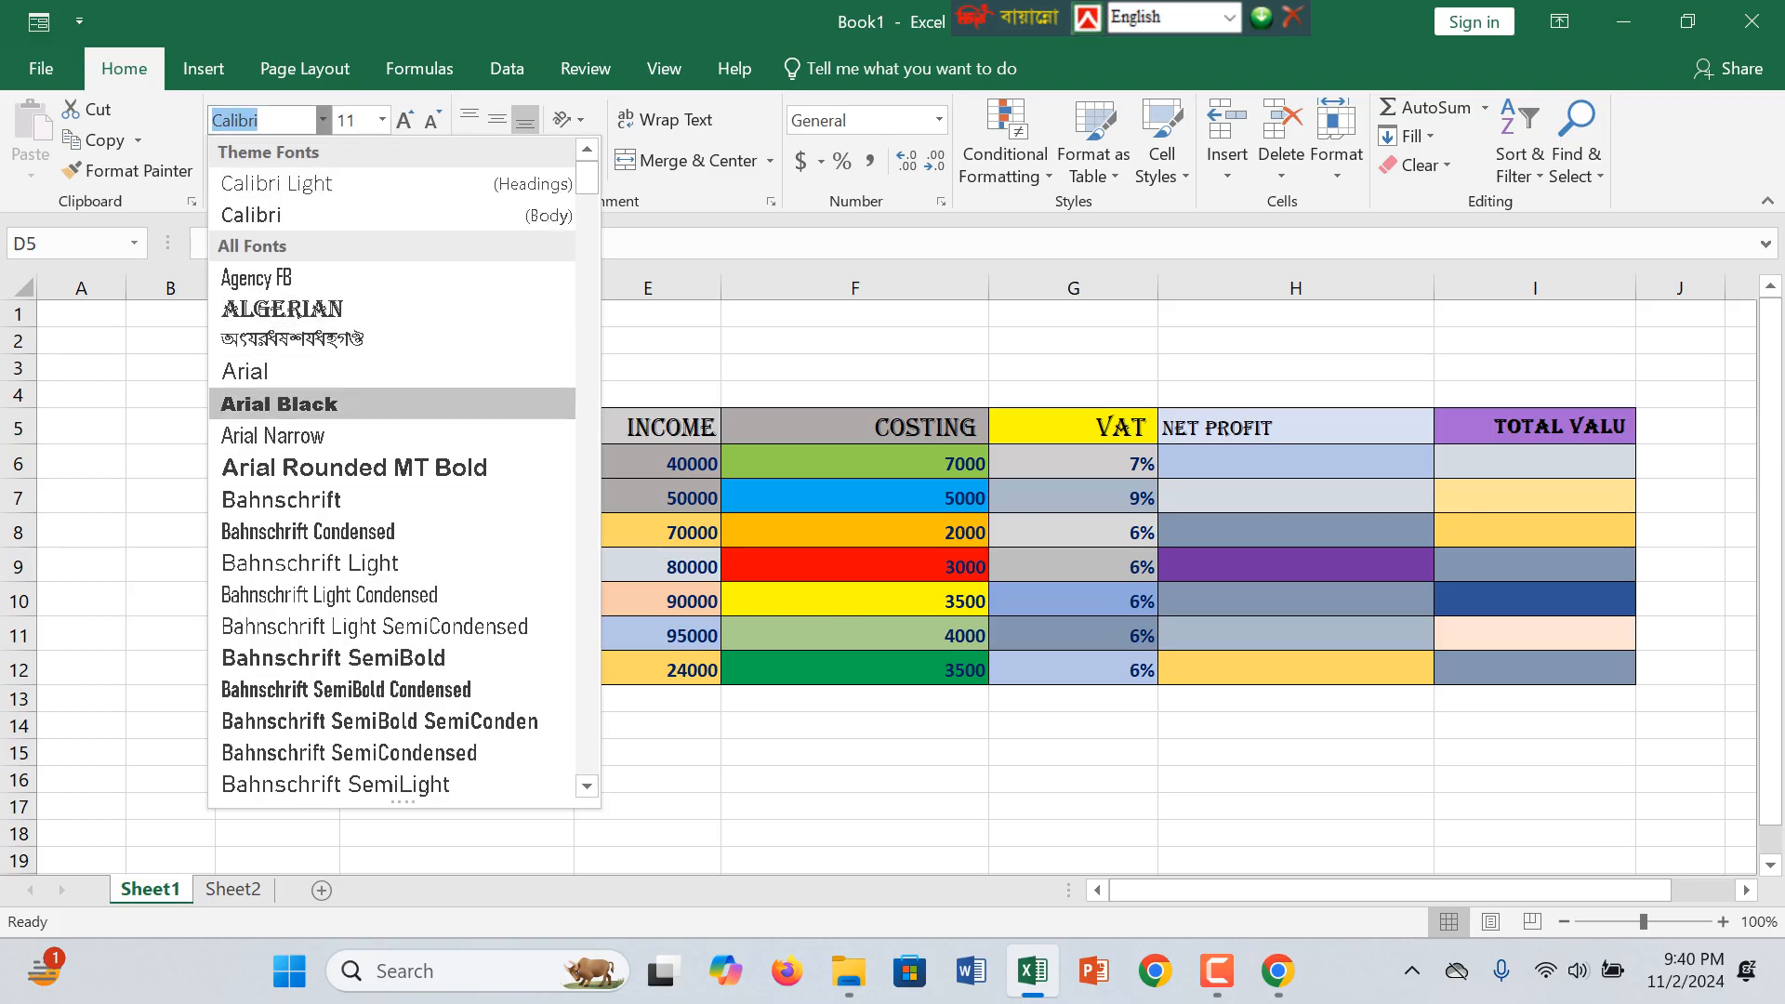
pyautogui.click(297, 310)
pyautogui.click(456, 499)
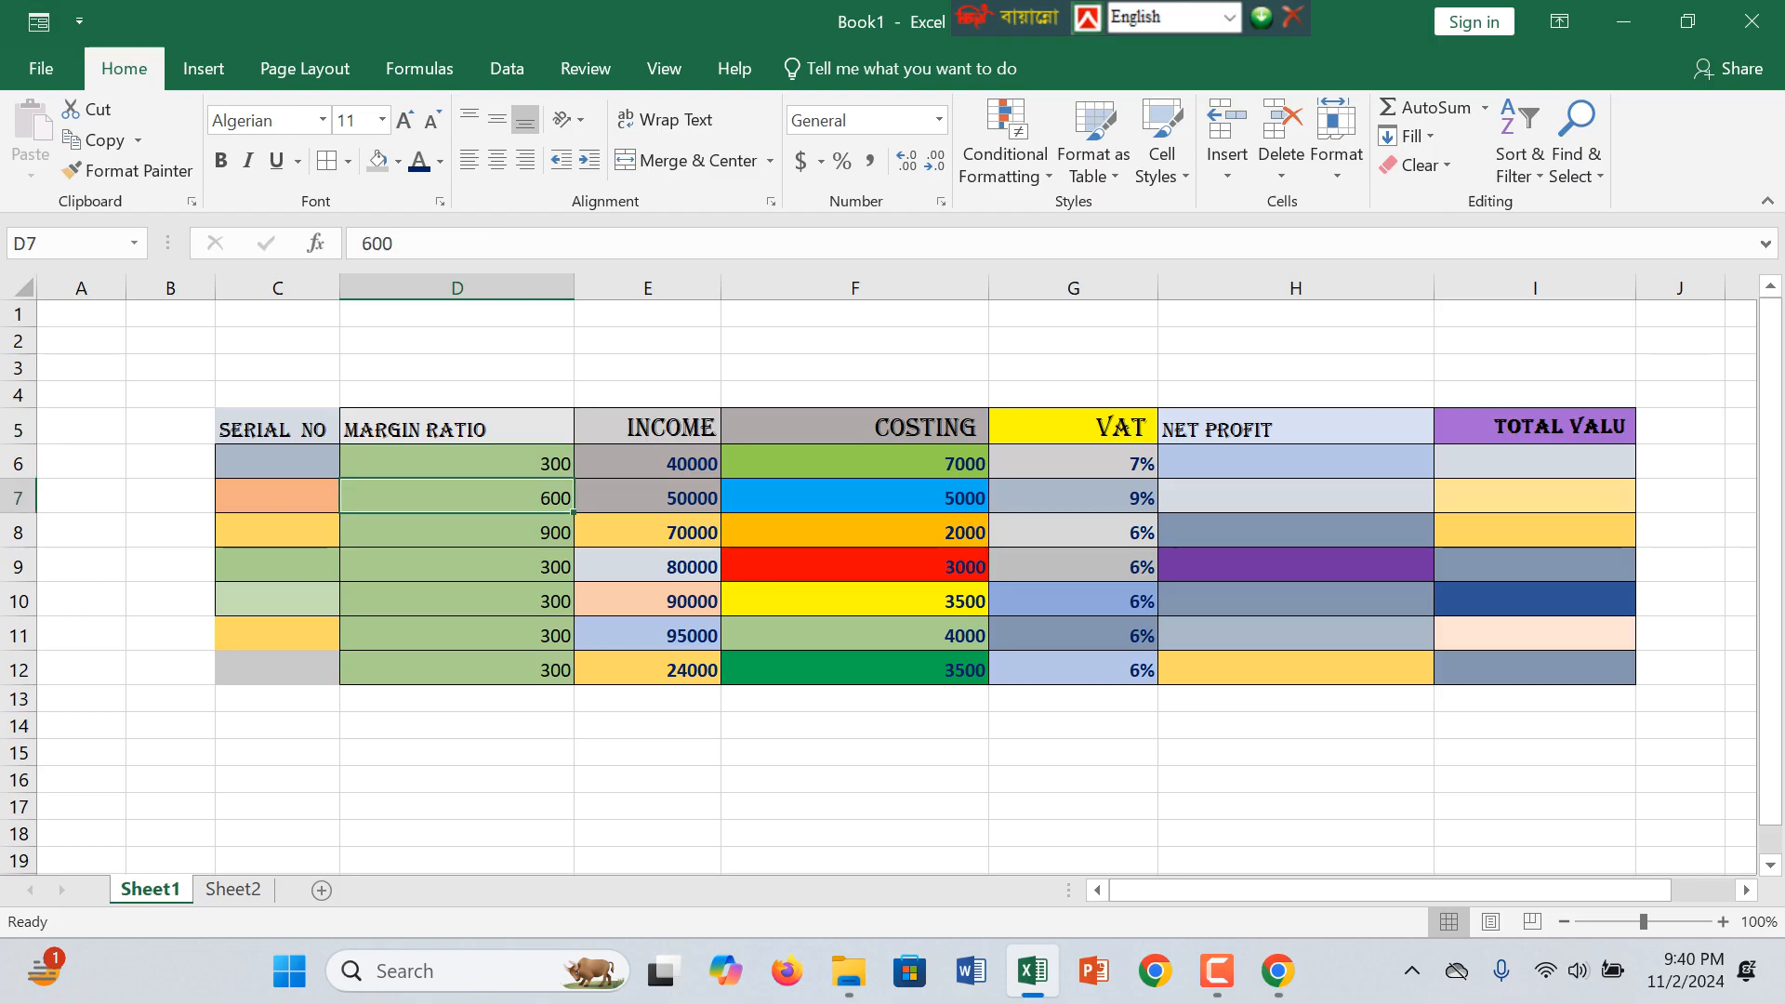
# Step: Enter #001 and #002 in the first two SERIAL NO cells and fill the series down to #007 in C12
pyautogui.click(278, 462)
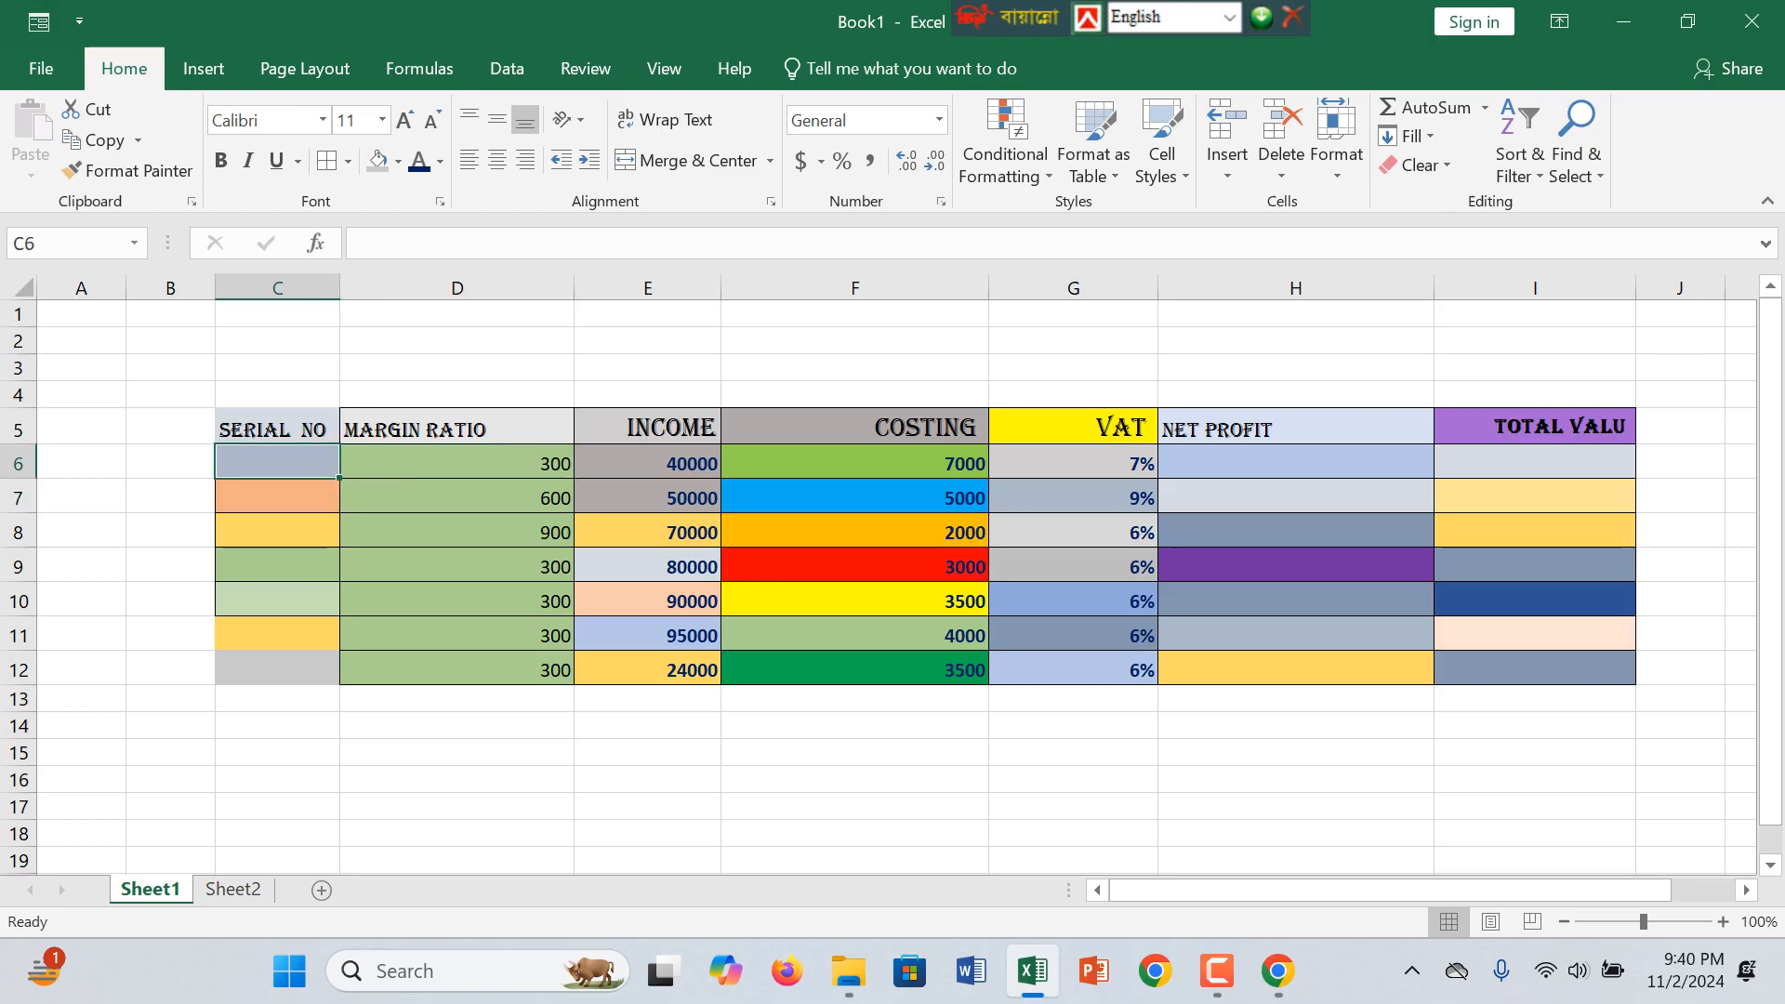
pyautogui.write('#00')
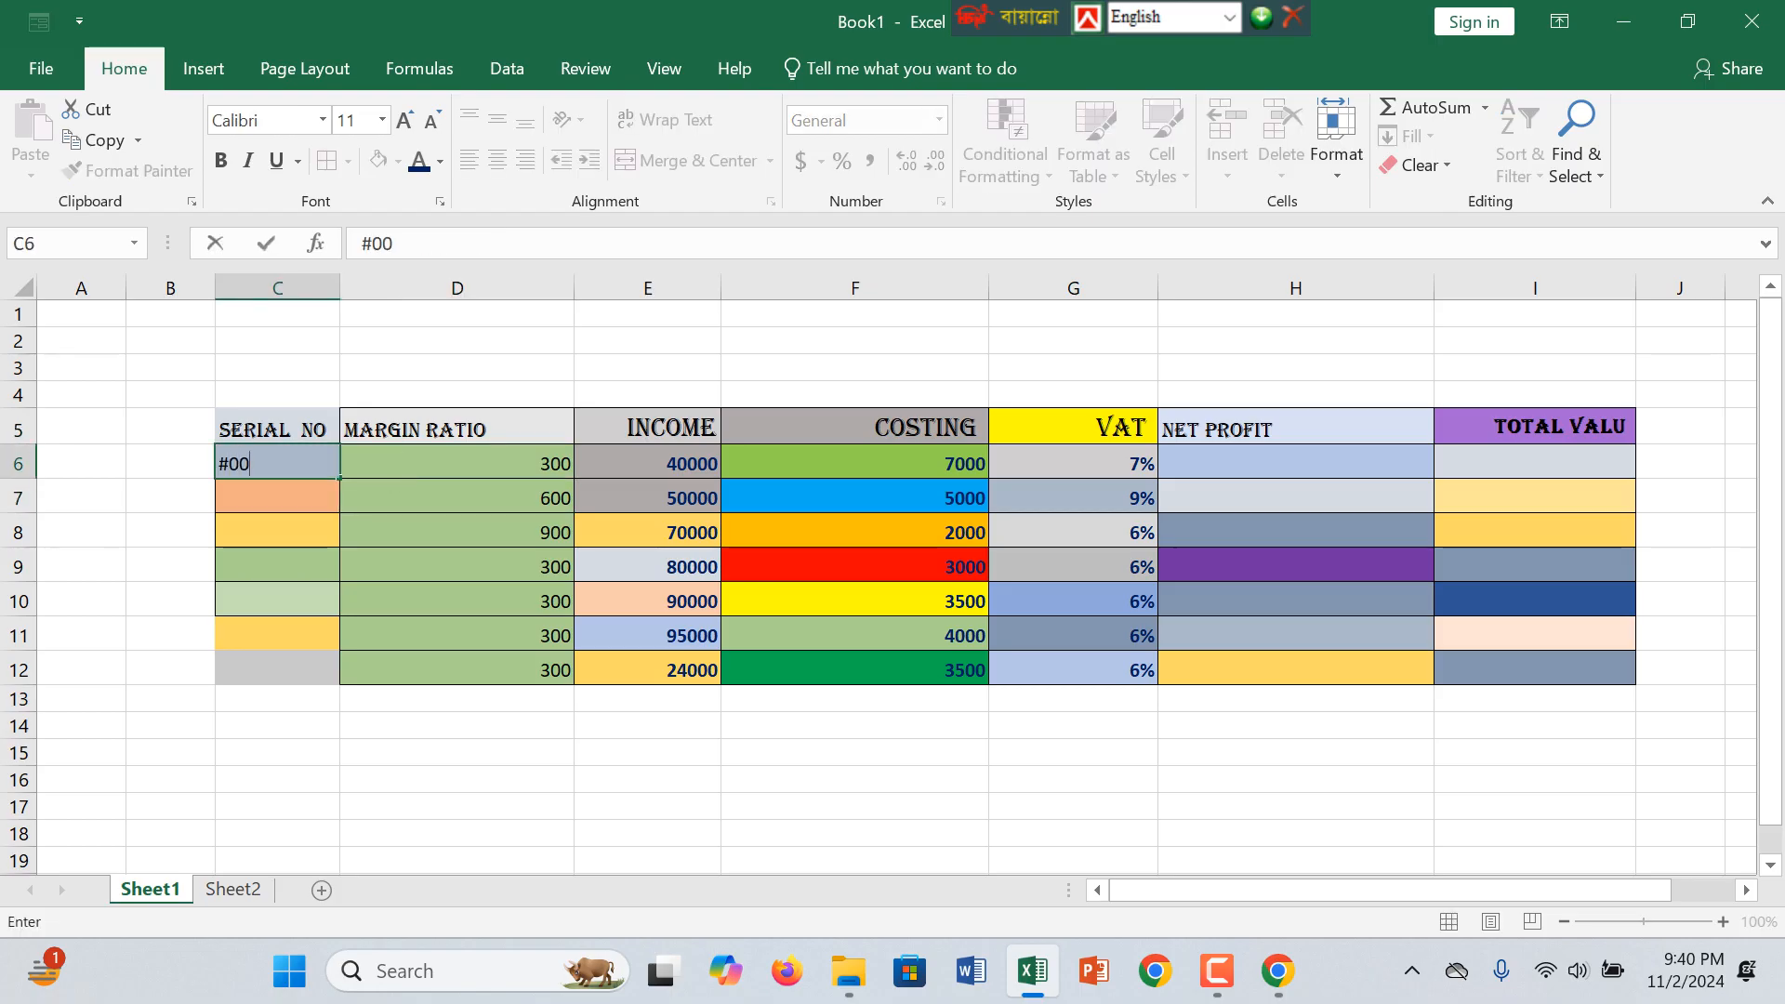
pyautogui.write('1')
pyautogui.press('Return')
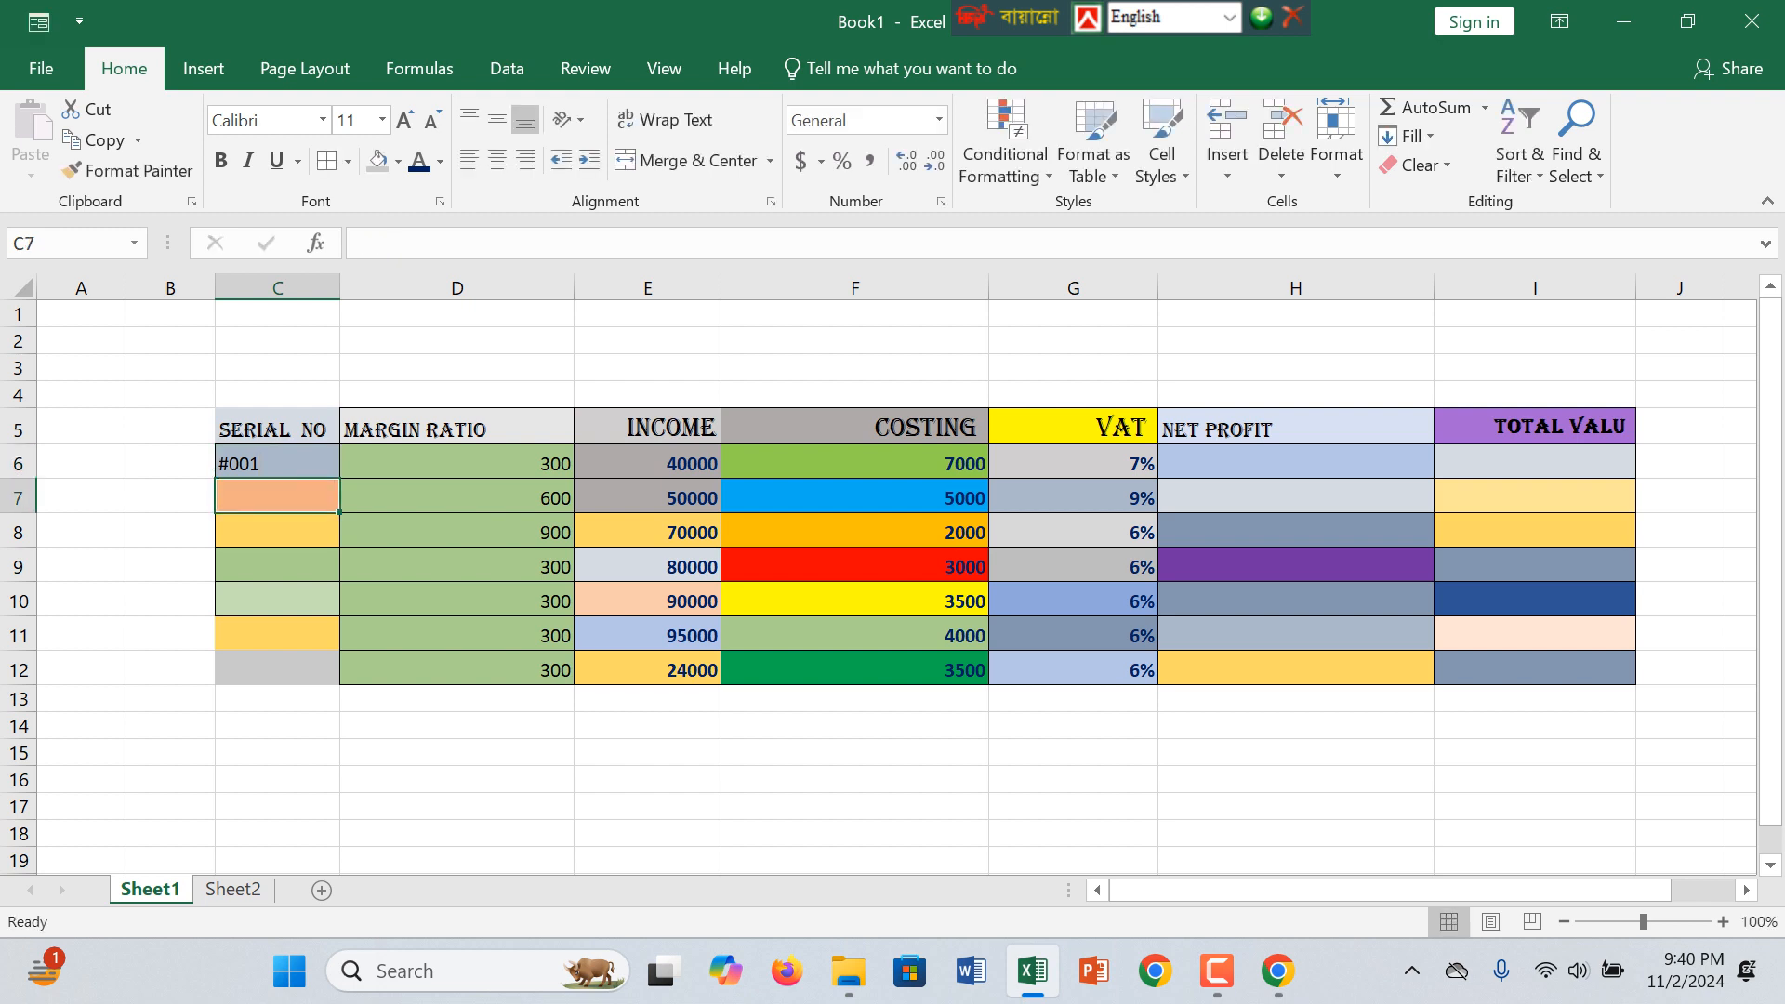
pyautogui.write('#002')
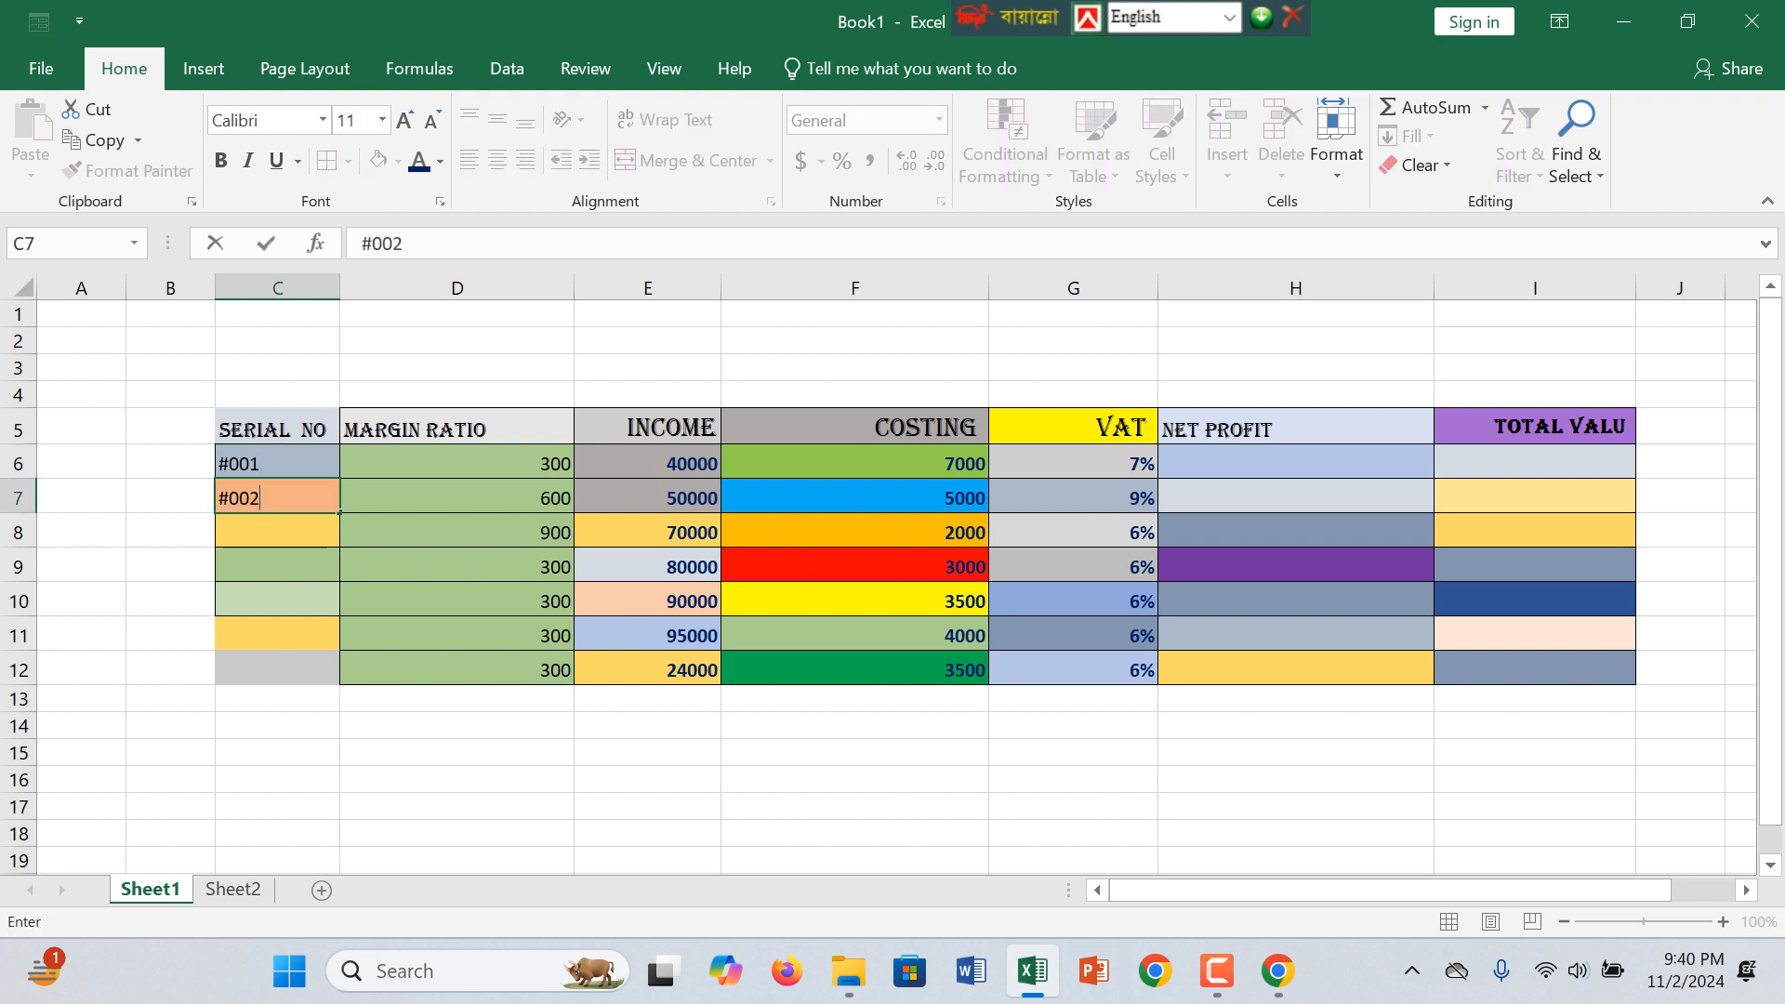
pyautogui.moveTo(277, 463); pyautogui.dragTo(342, 679)
pyautogui.click(854, 566)
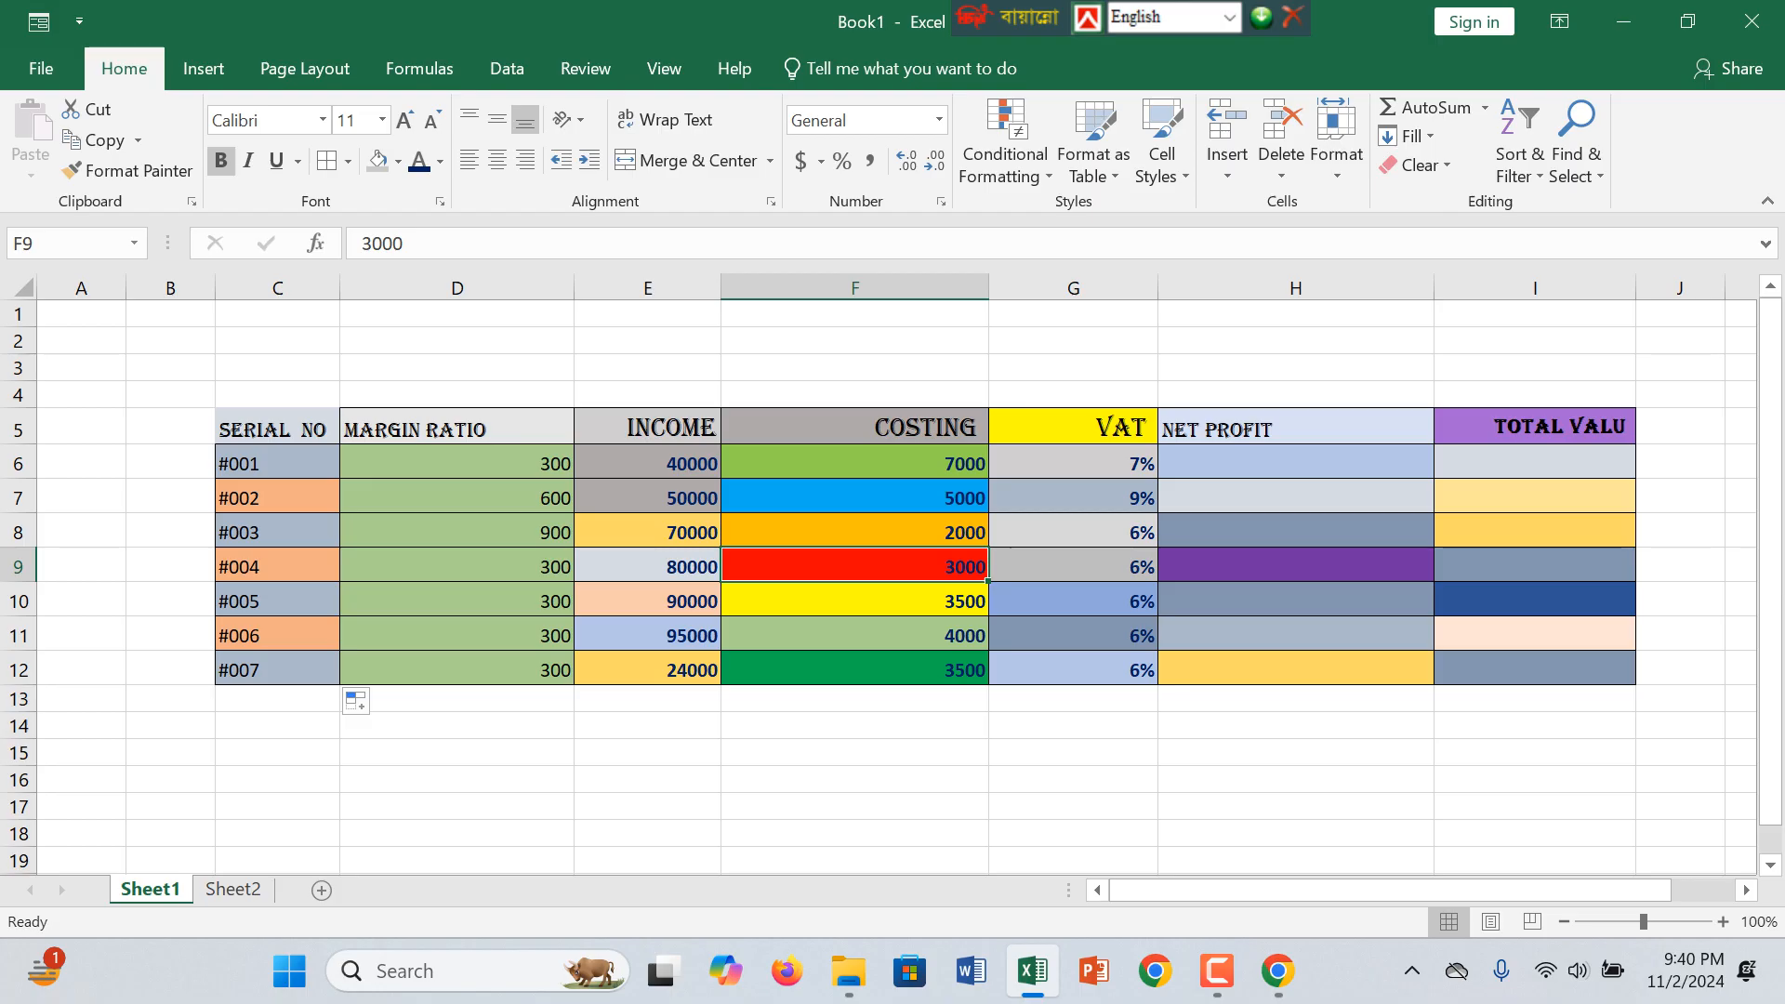
# Step: Set the margin ratios of serials #005, #006 and #007 to 700, 600 and 400
pyautogui.doubleClick(551, 601)
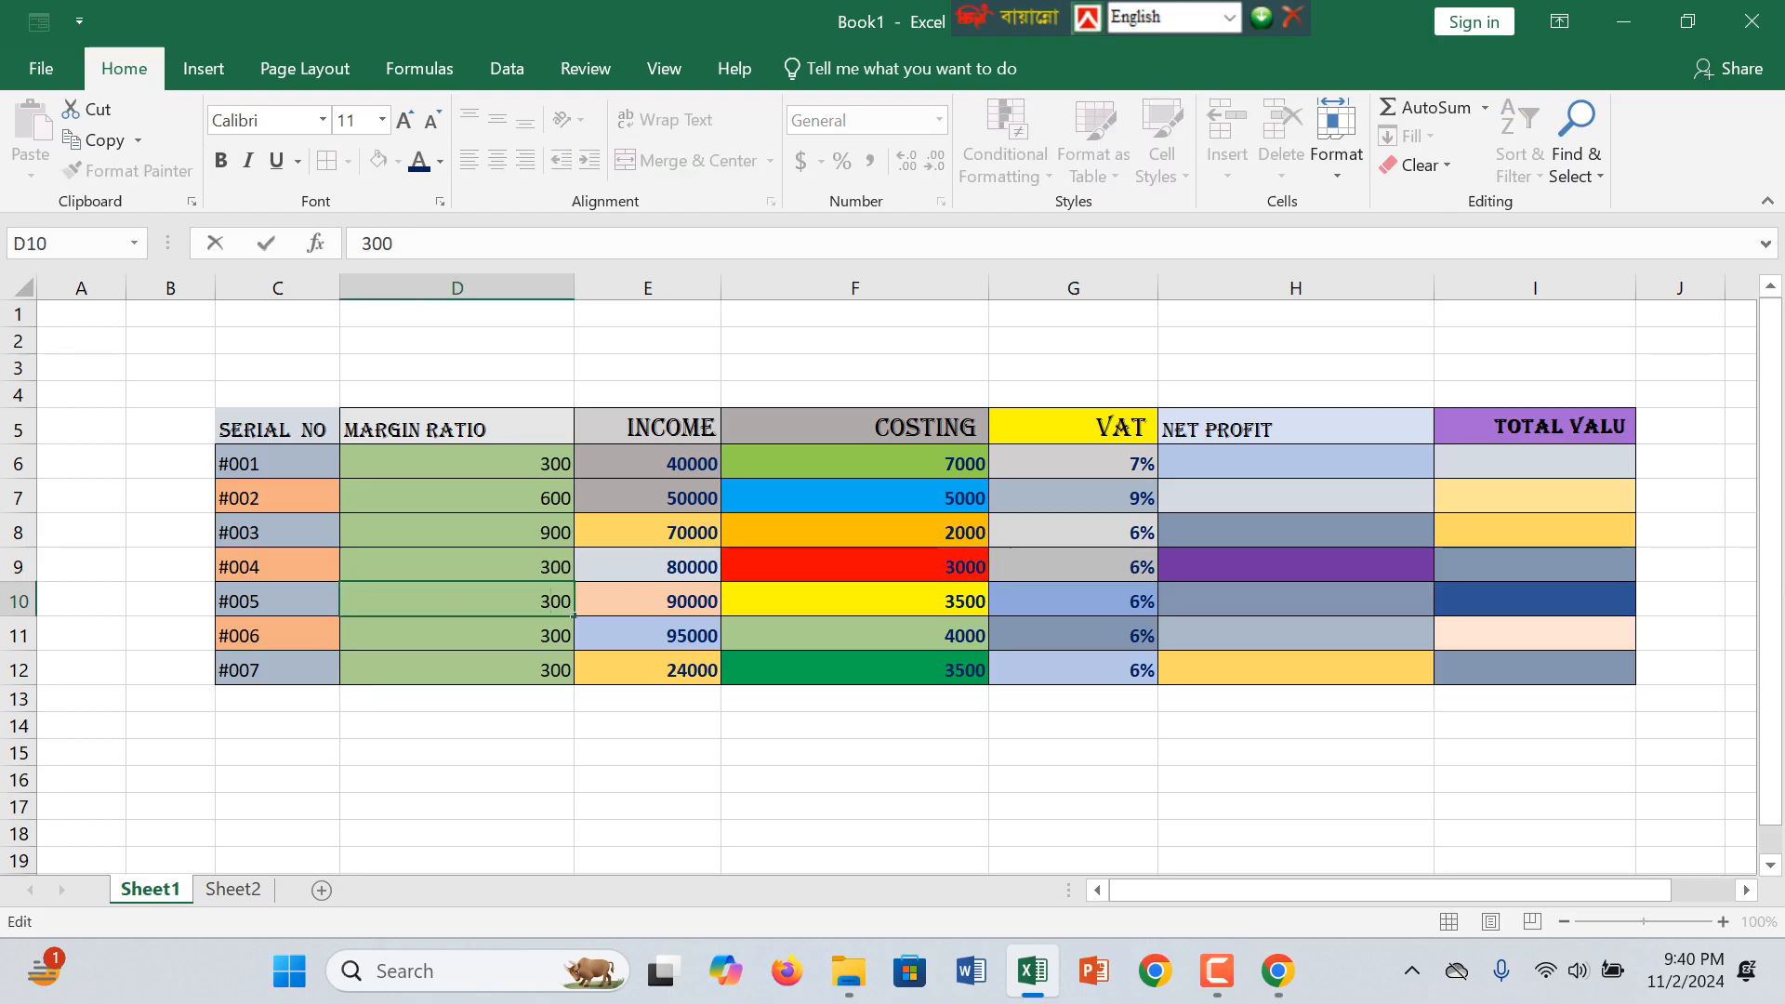
pyautogui.press('BackSpace')
pyautogui.write('7')
pyautogui.press('Return')
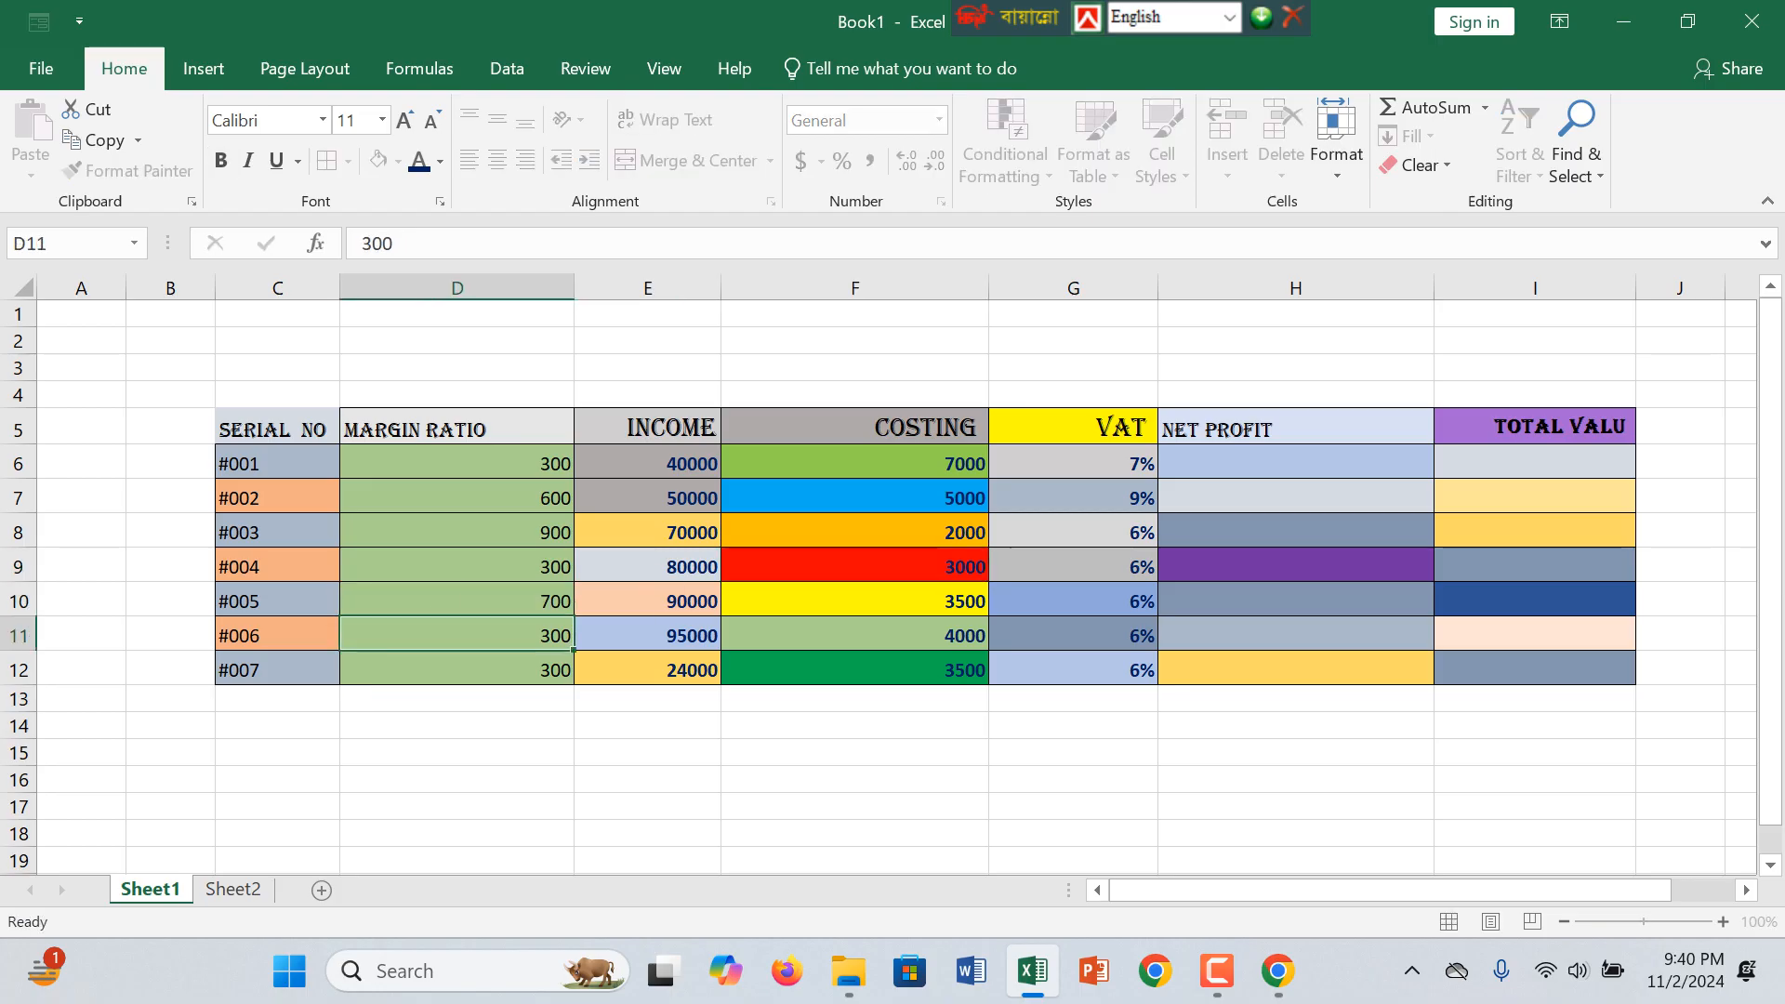
pyautogui.doubleClick(550, 635)
pyautogui.press('BackSpace')
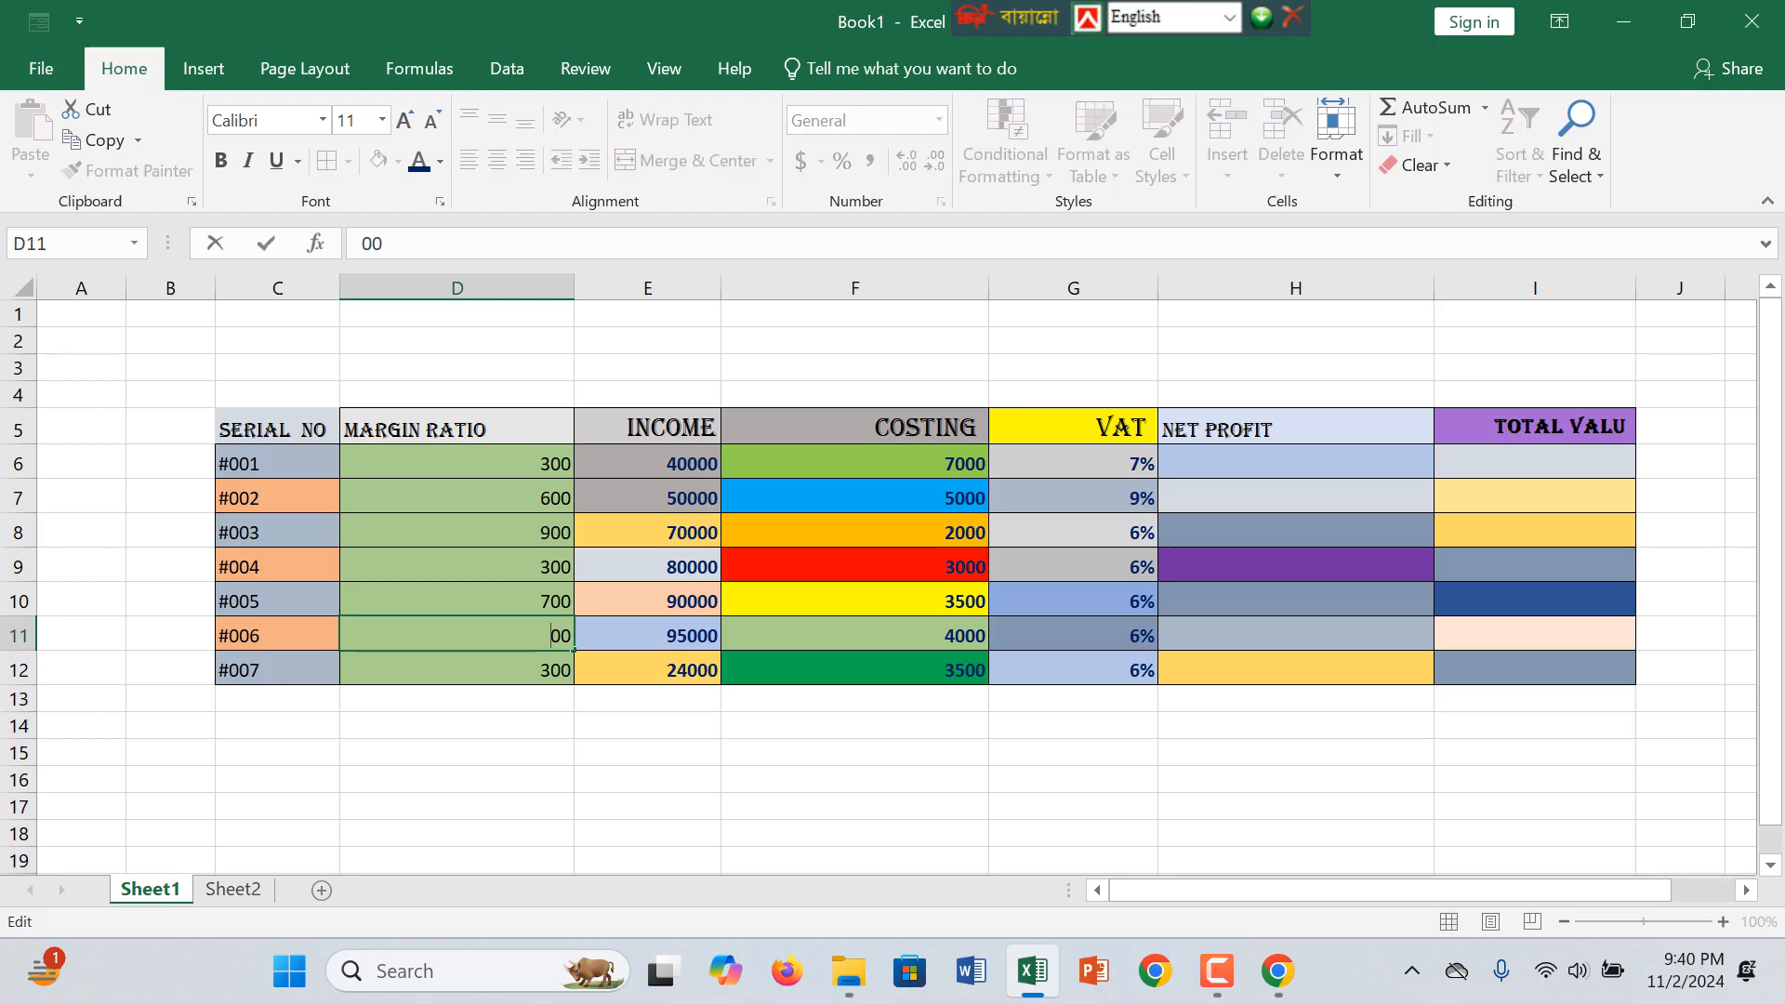
pyautogui.write('6')
pyautogui.press('Return')
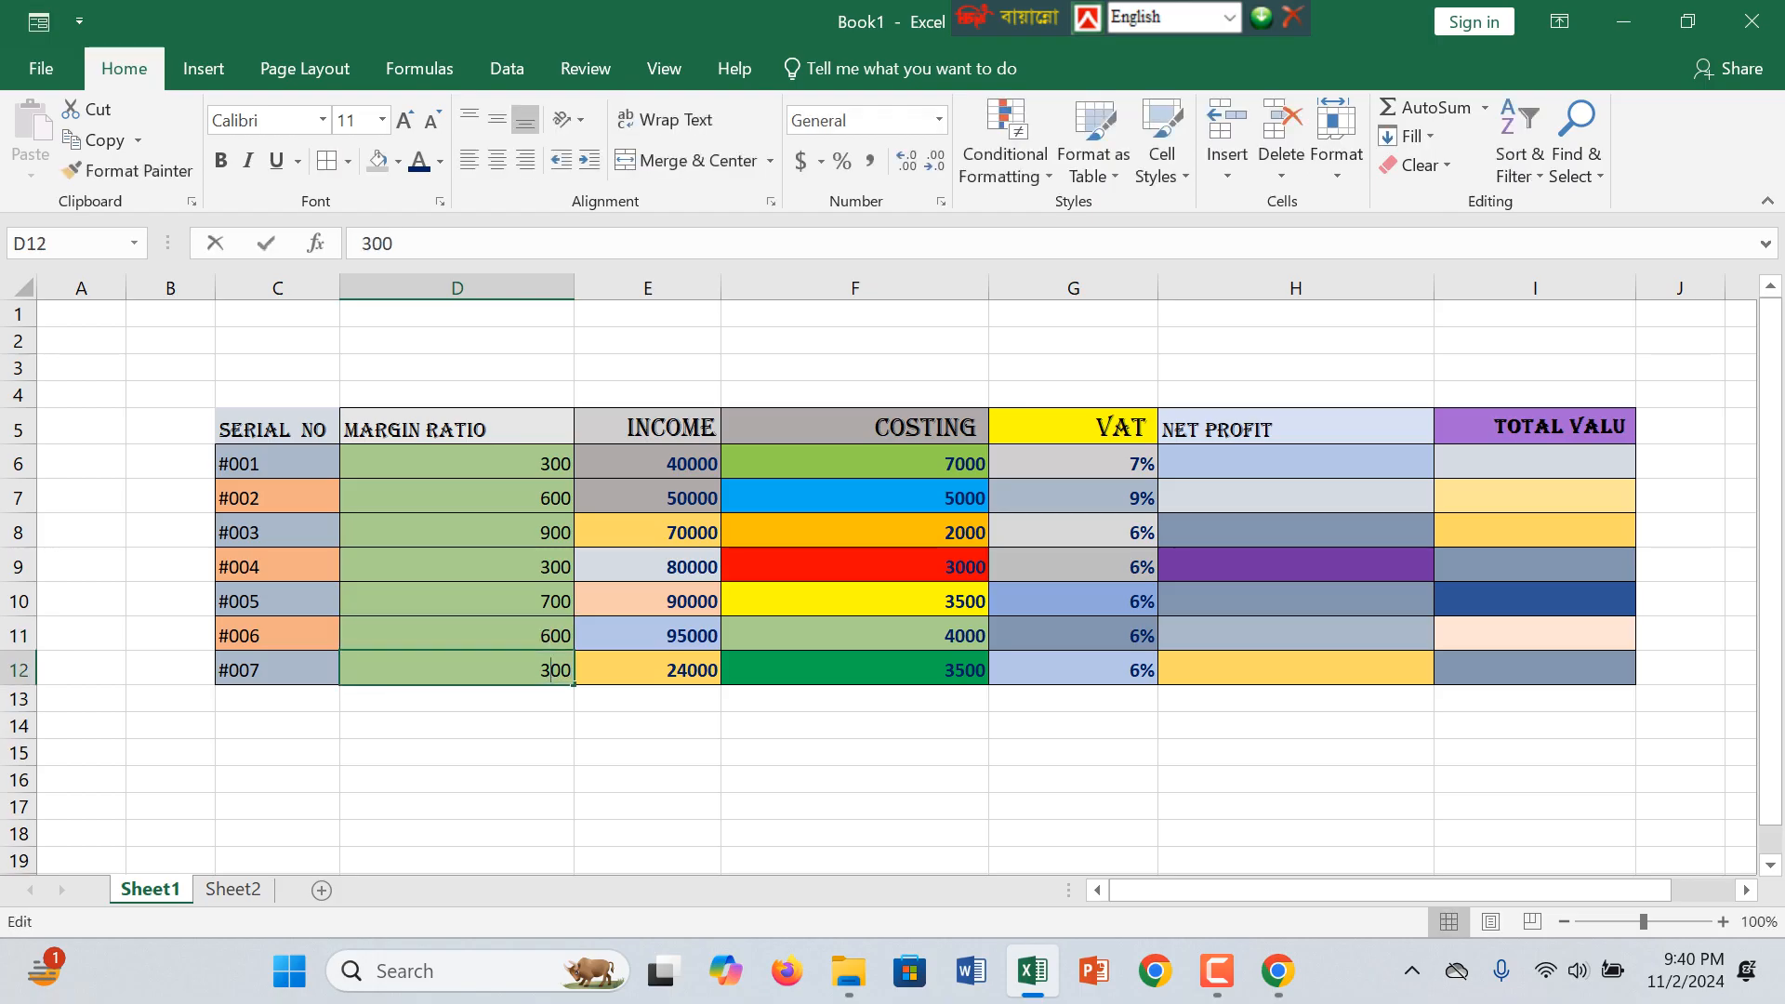
pyautogui.press('BackSpace')
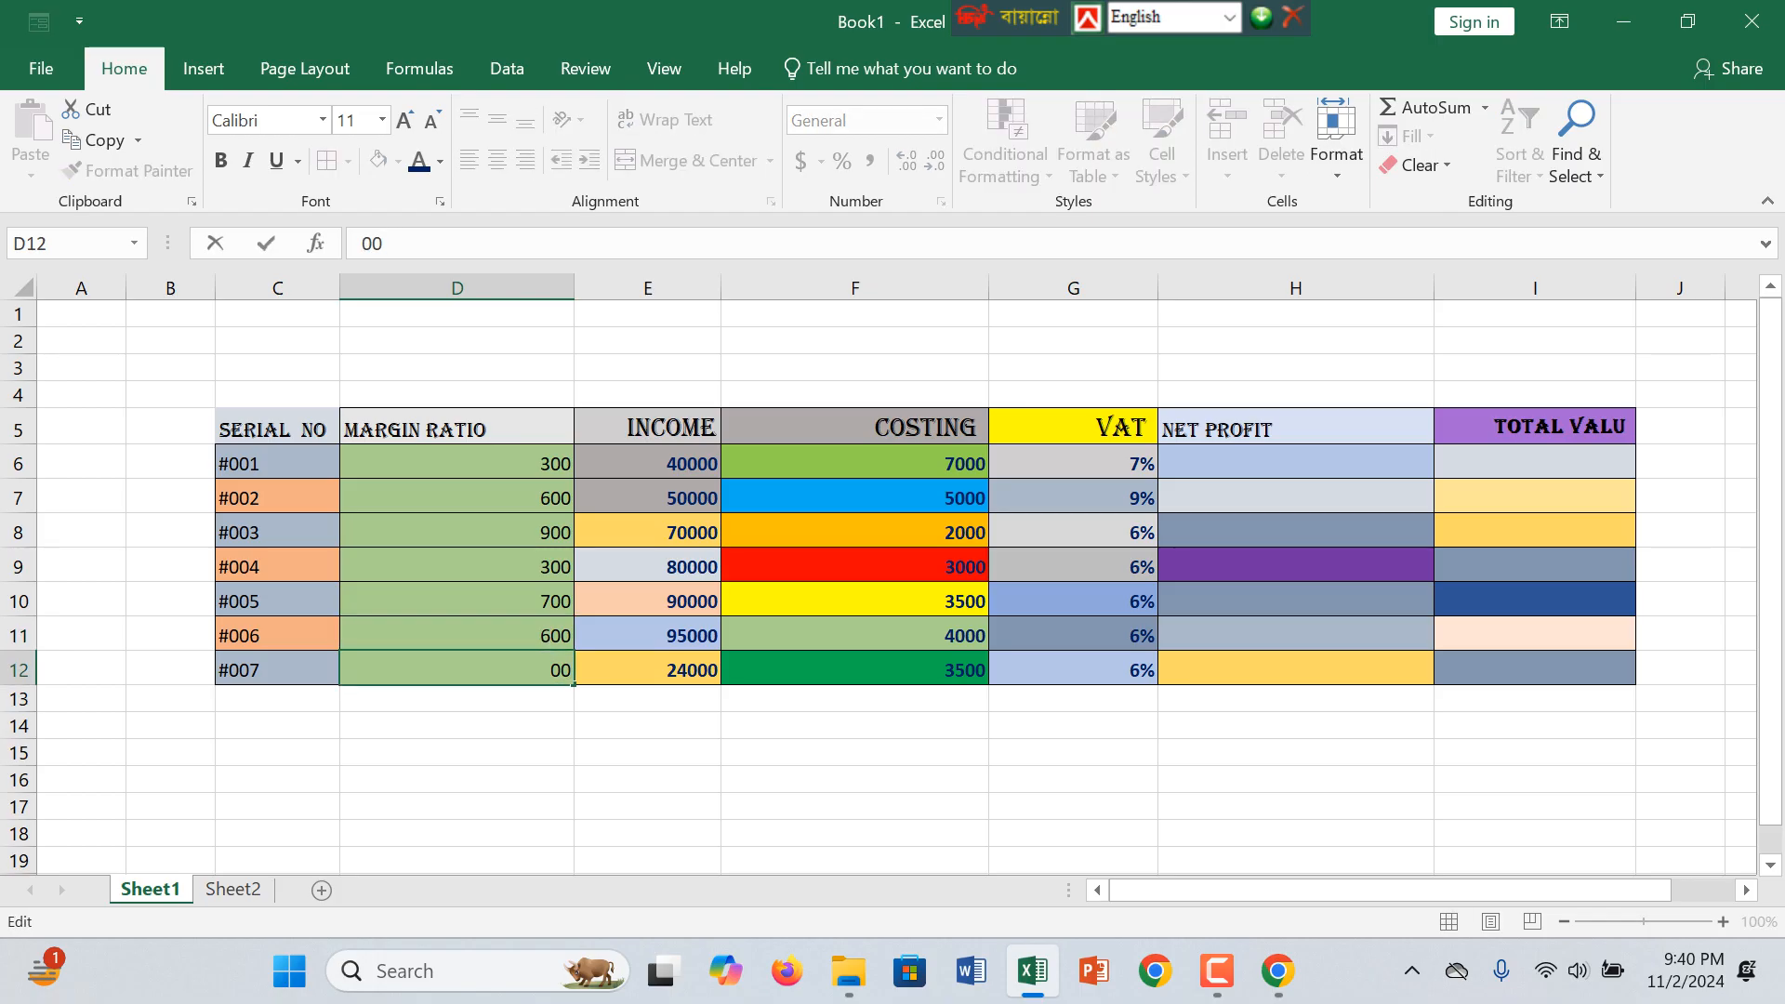
pyautogui.write('4')
pyautogui.click(855, 669)
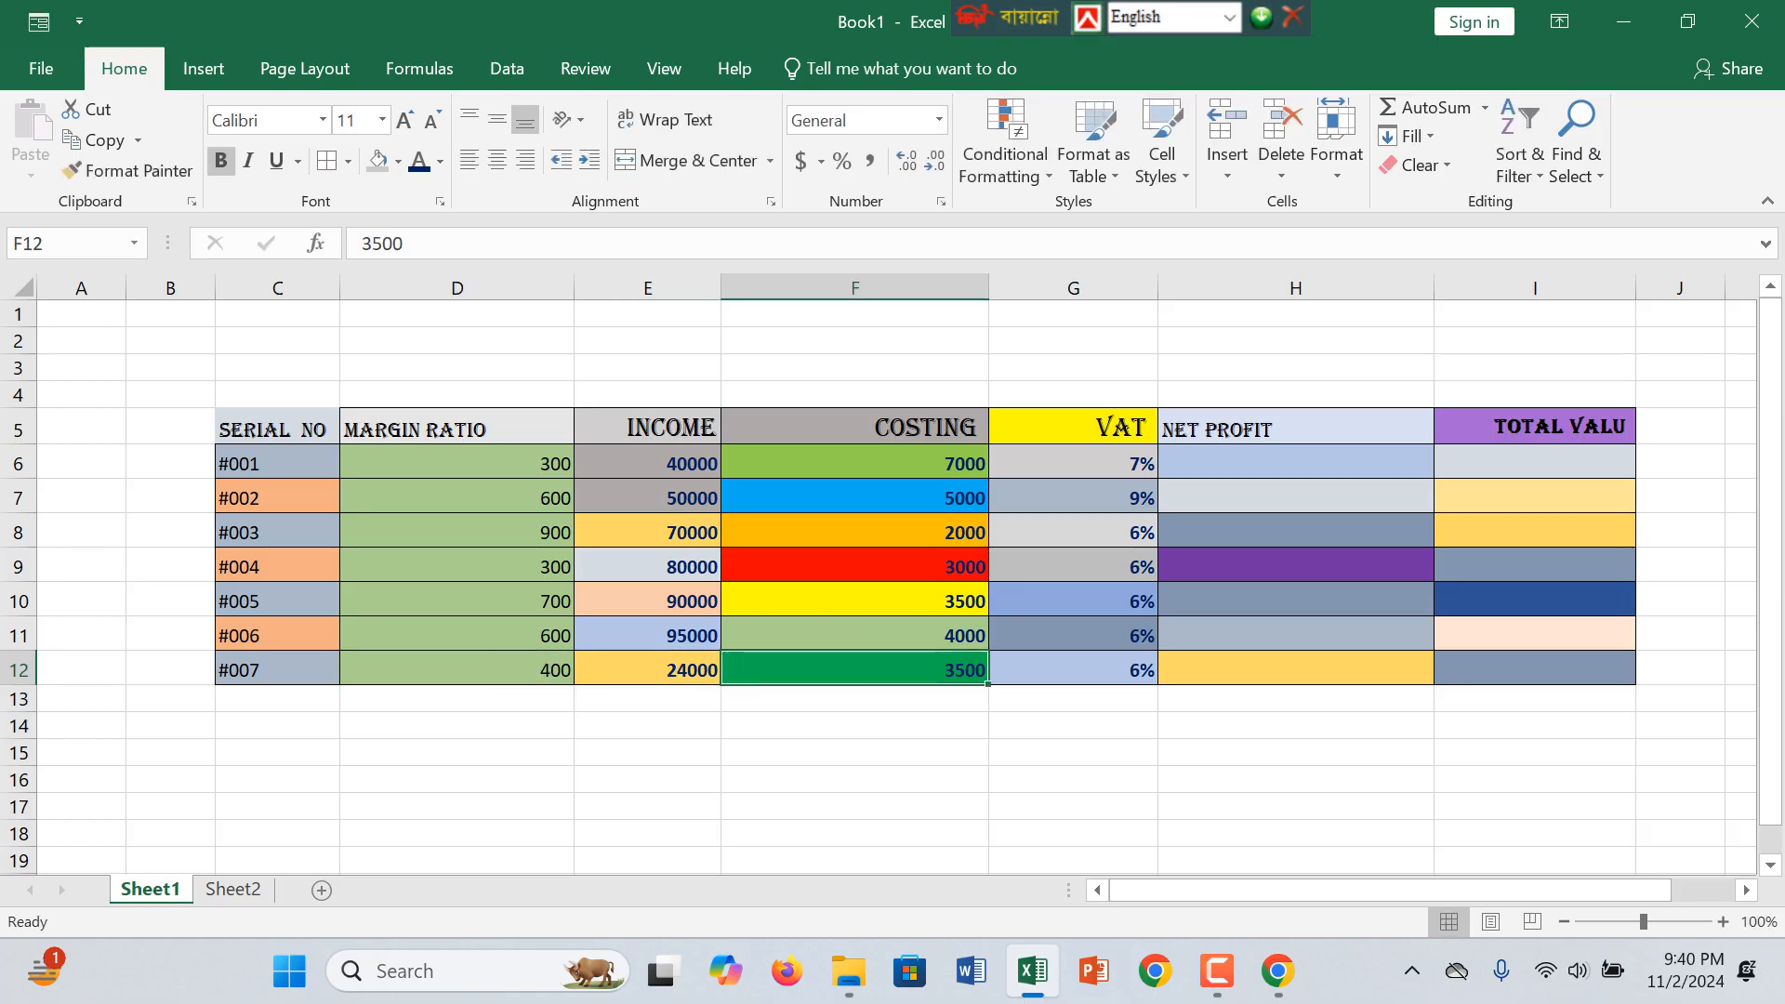
pyautogui.click(456, 499)
pyautogui.click(457, 429)
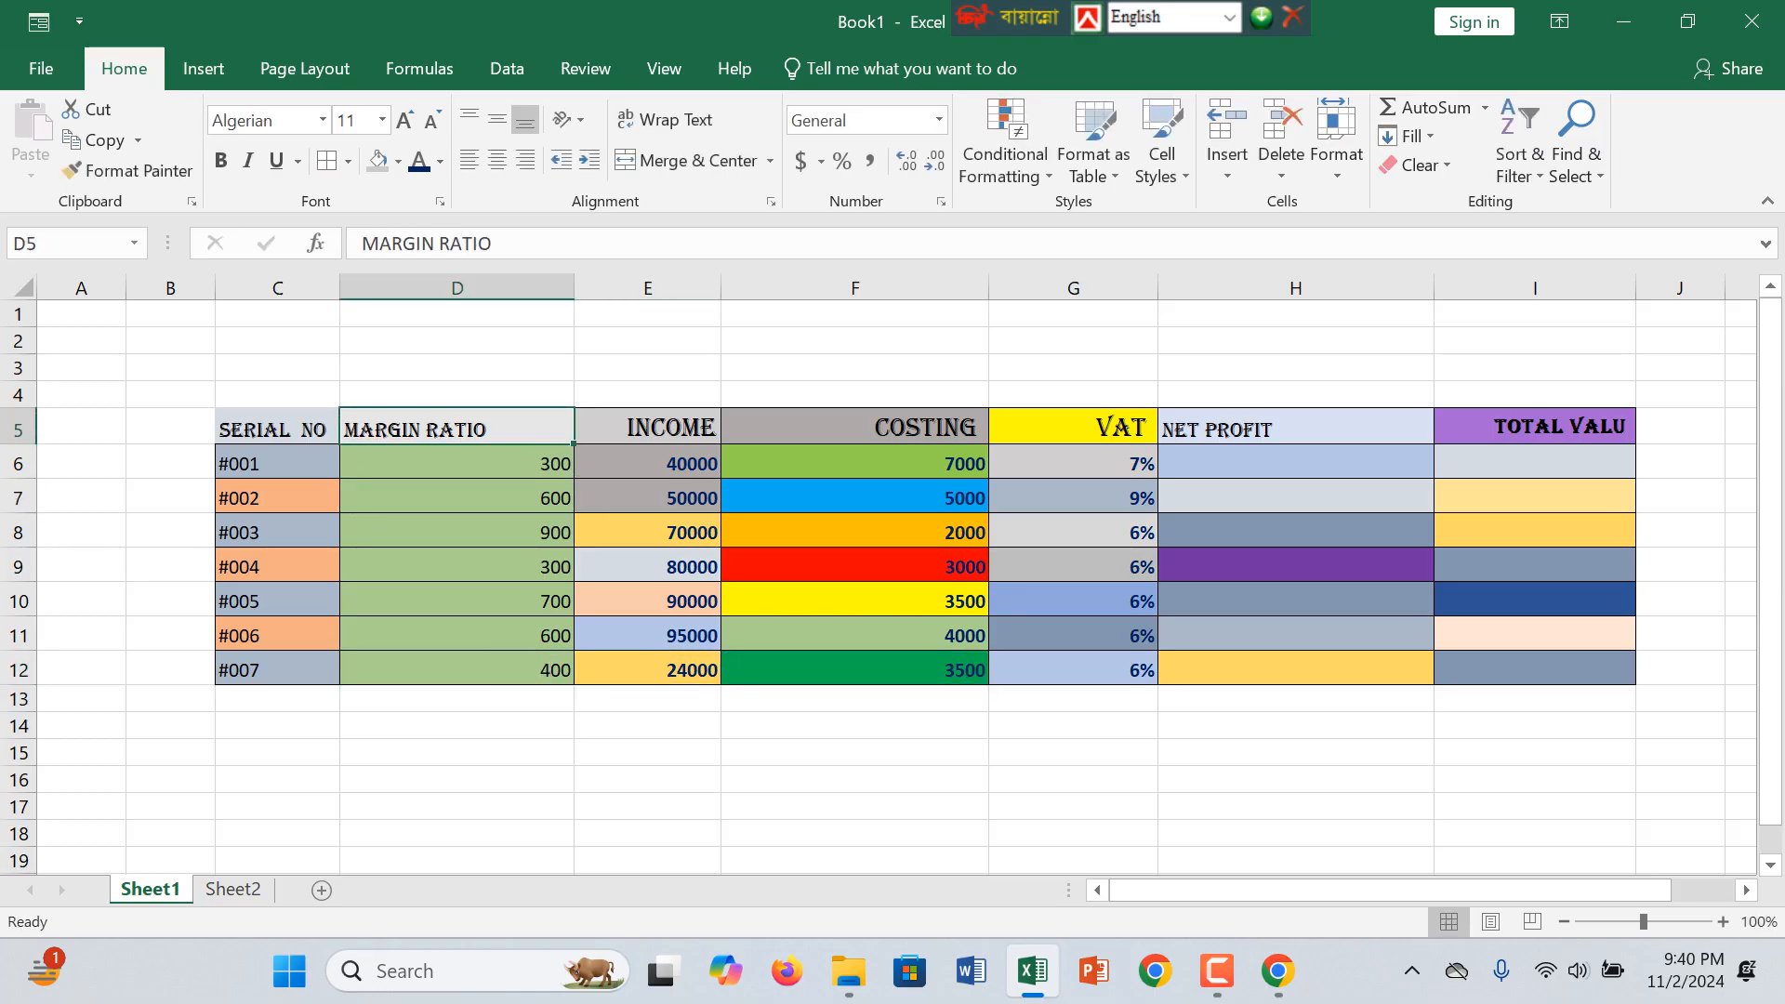
pyautogui.click(1295, 463)
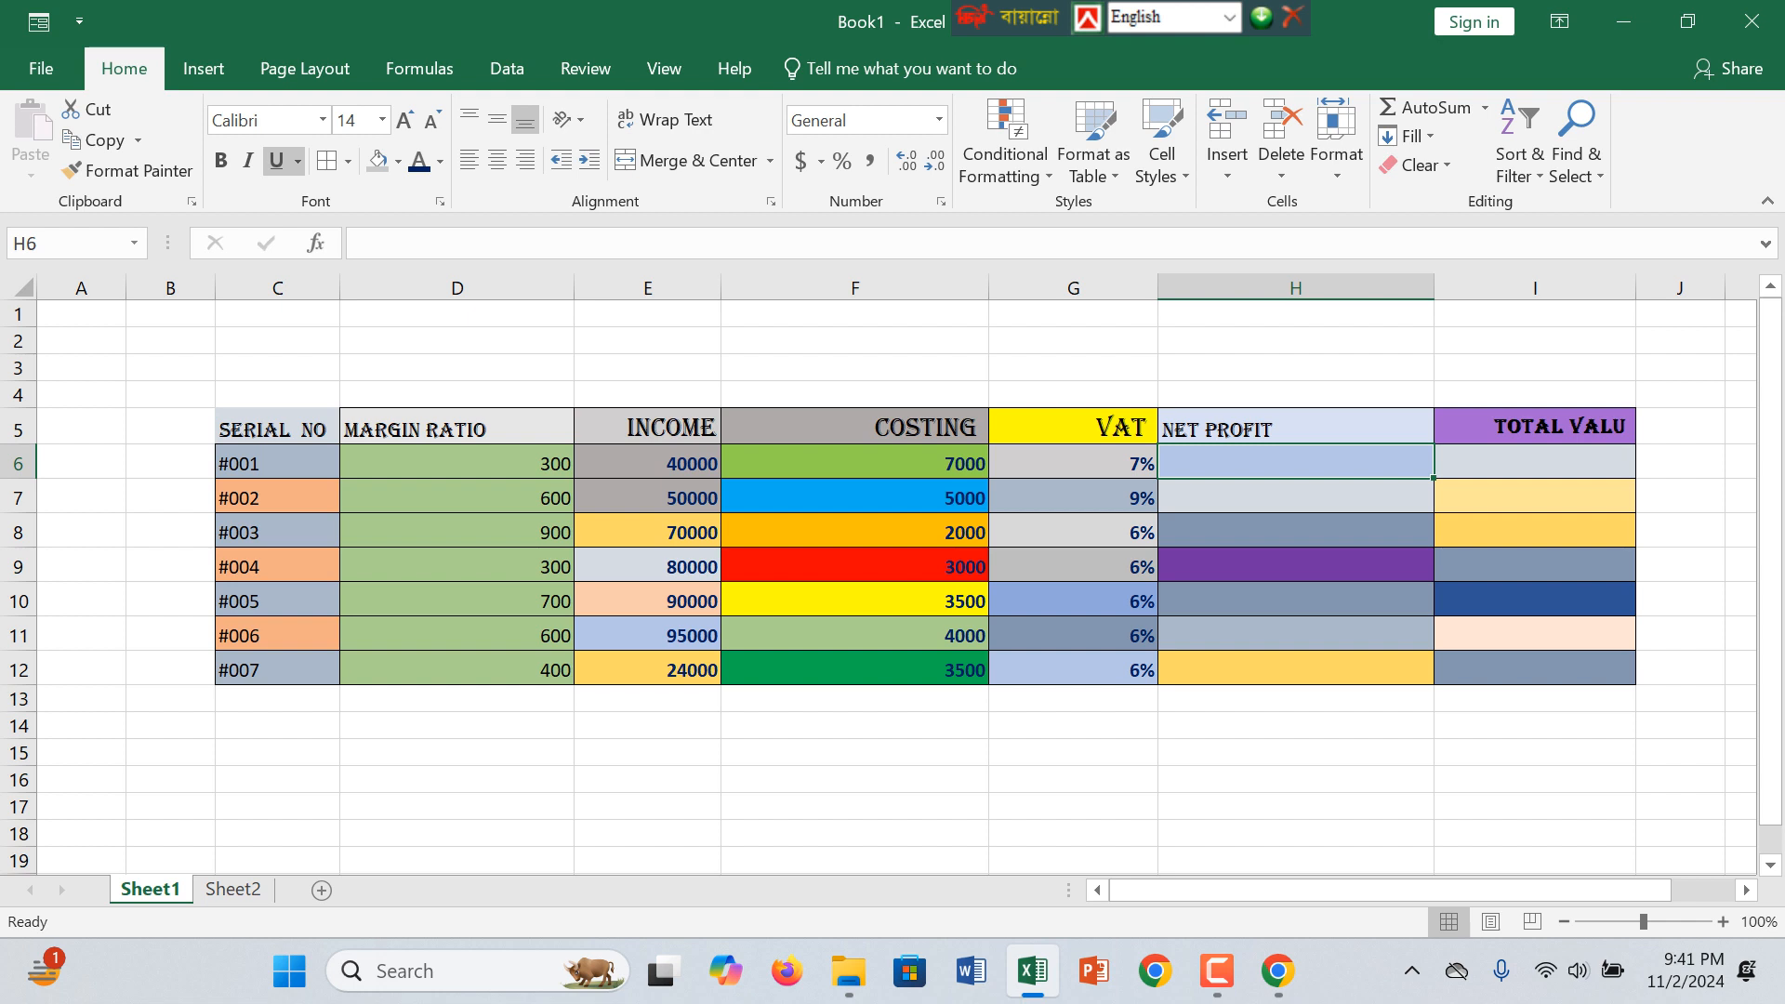
# Step: Enter the label THEREOY in cell D14 below the table and give the cell a grey fill
pyautogui.click(456, 780)
pyautogui.doubleClick(456, 753)
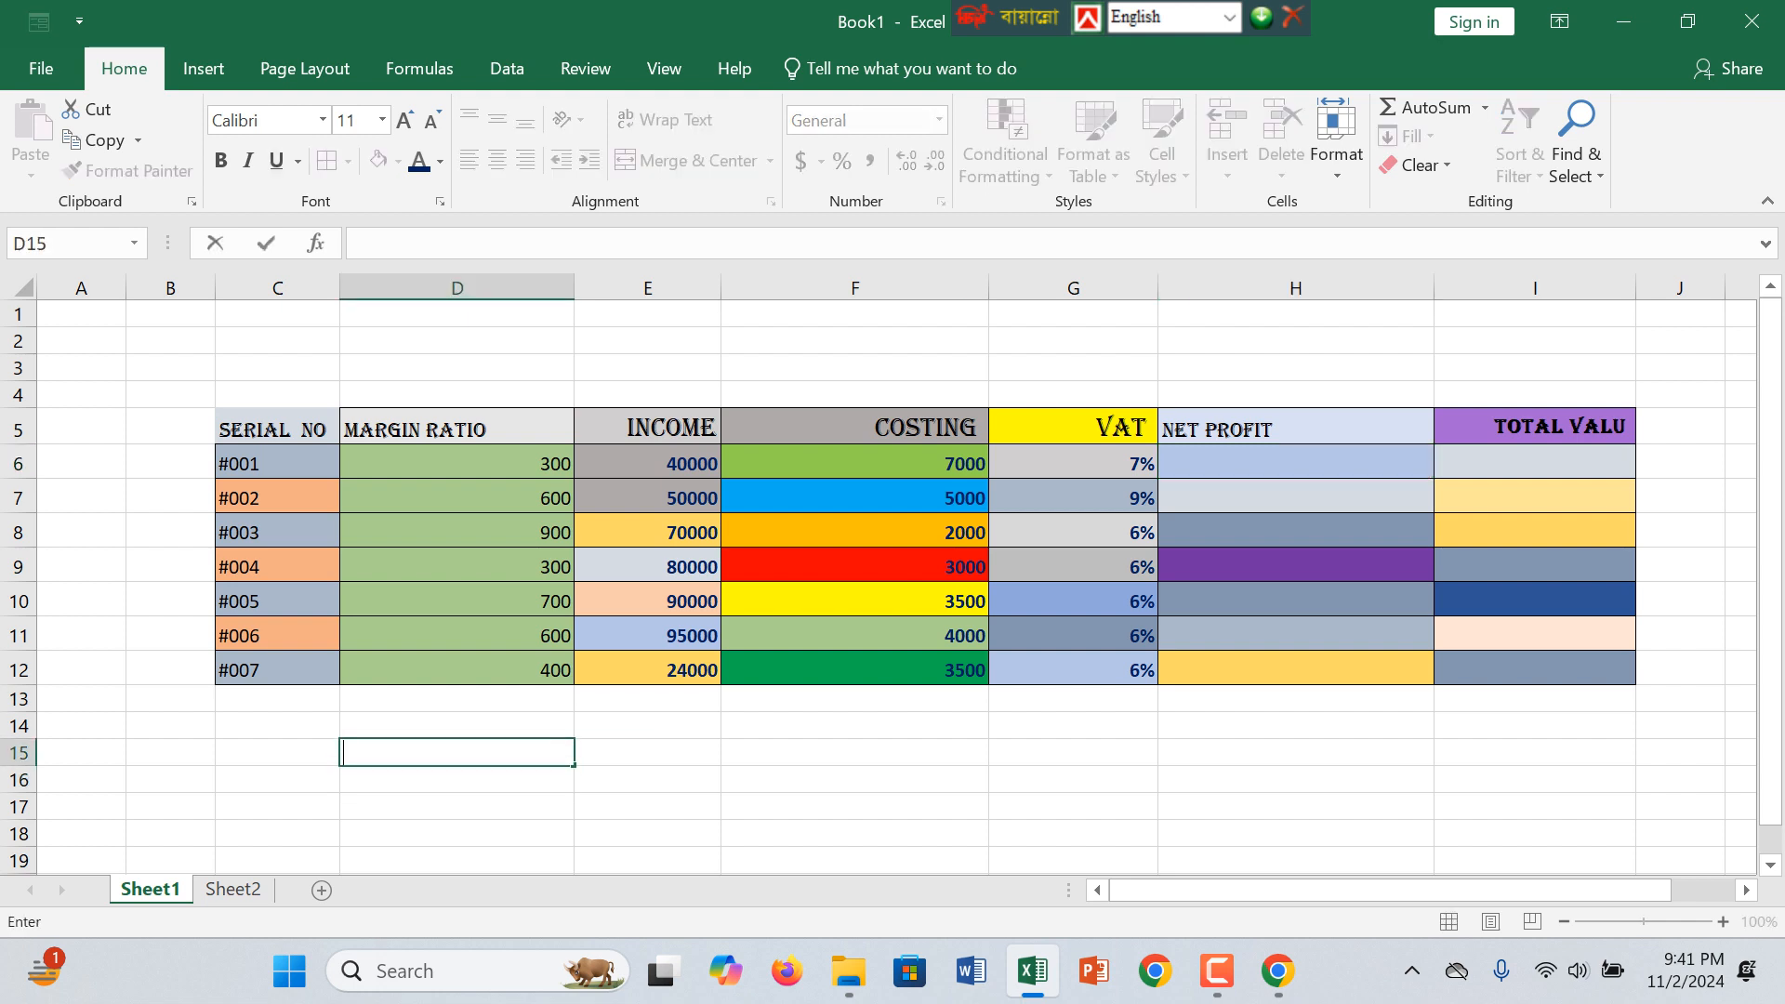
pyautogui.press('Up')
pyautogui.write('TH')
pyautogui.press('BackSpace')
pyautogui.press('BackSpace')
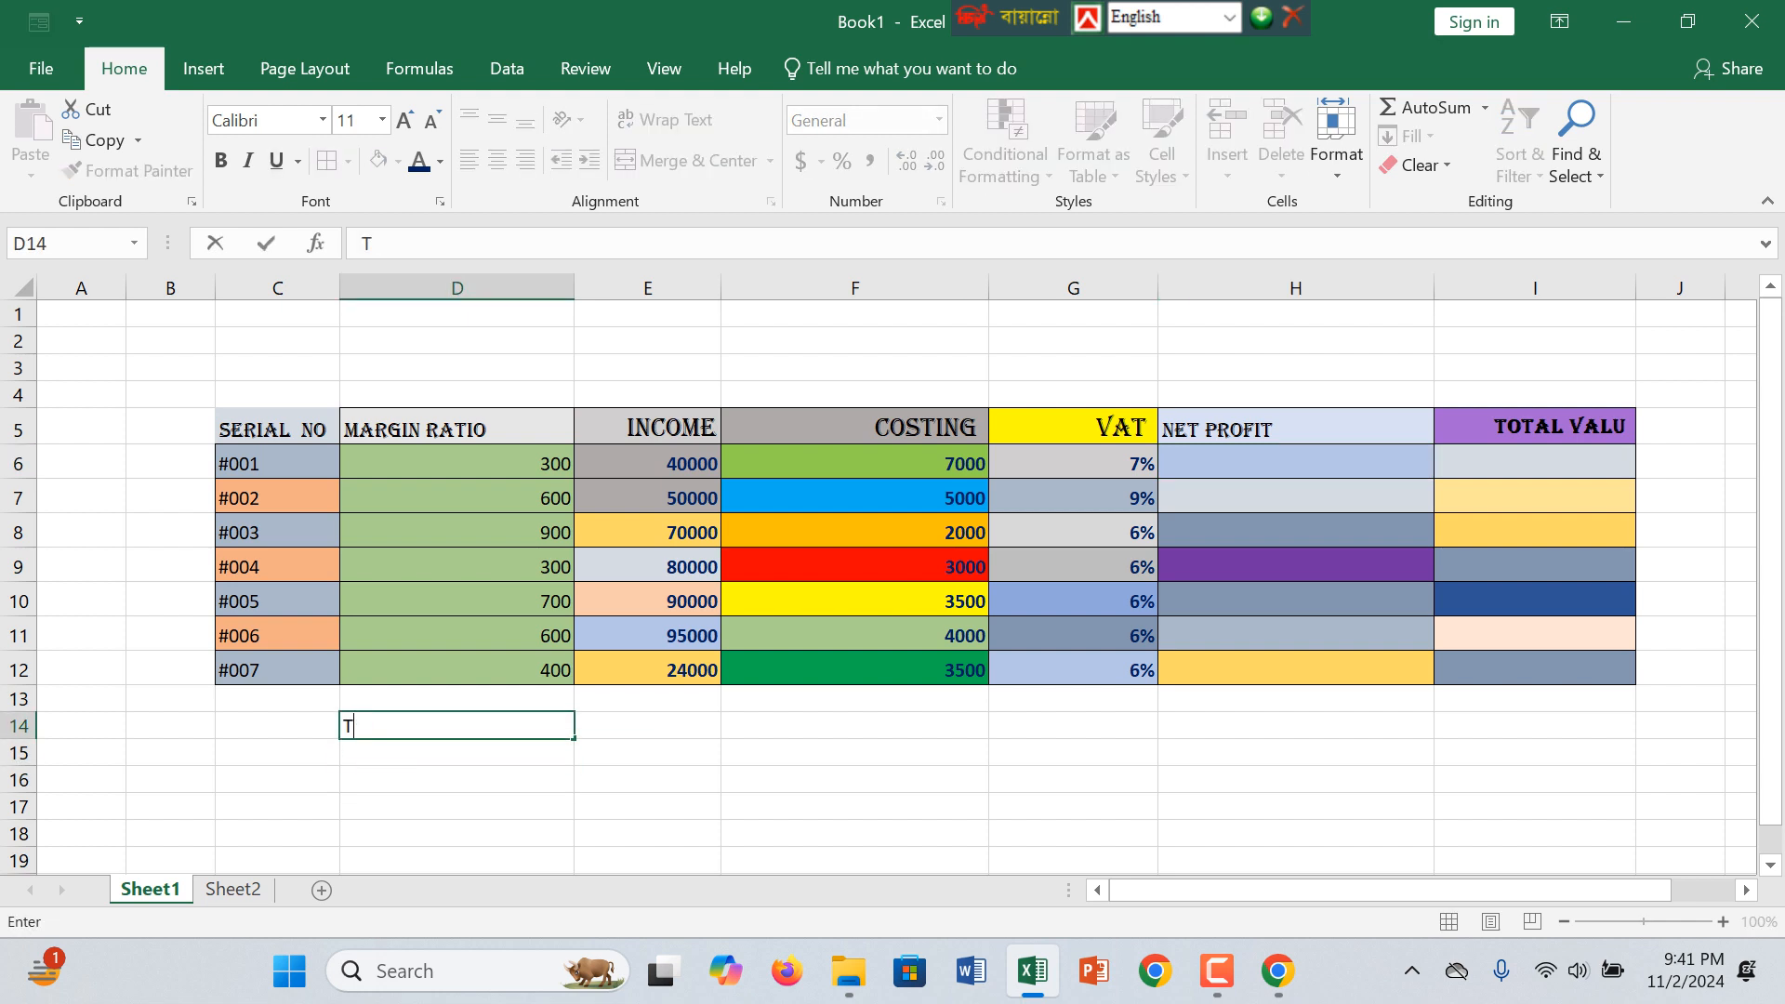
pyautogui.write('THEREOY')
pyautogui.press('Tab')
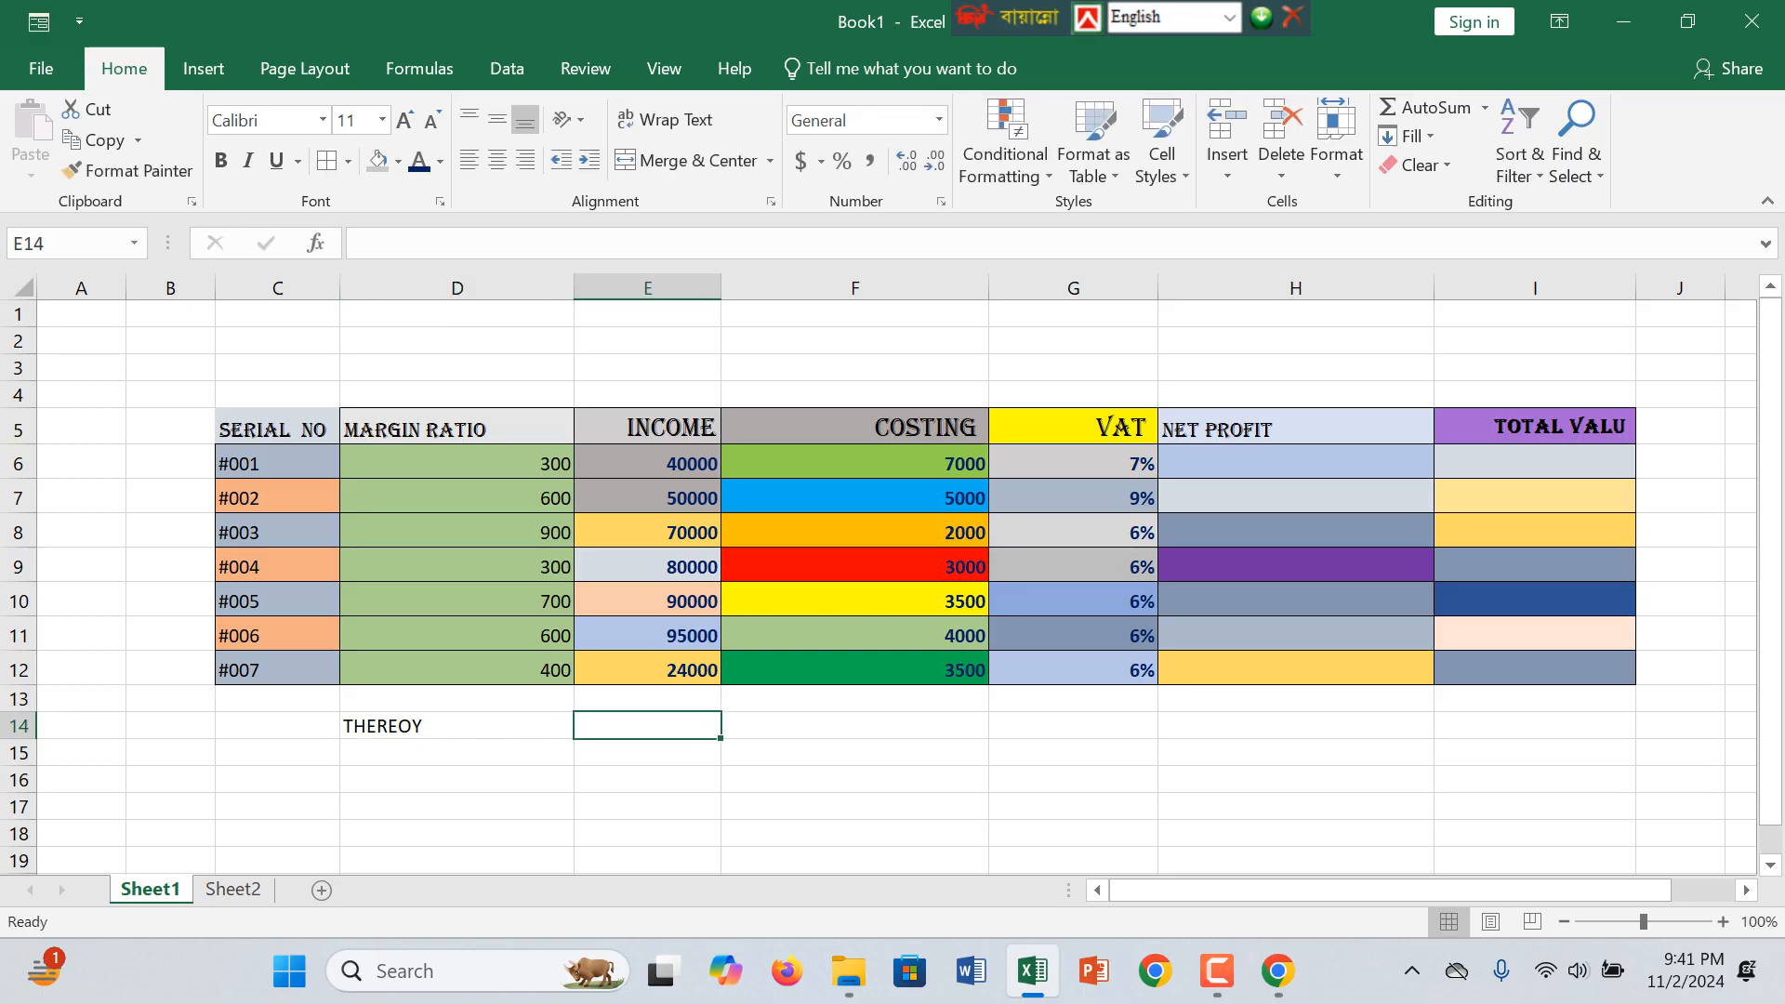
pyautogui.press('Left')
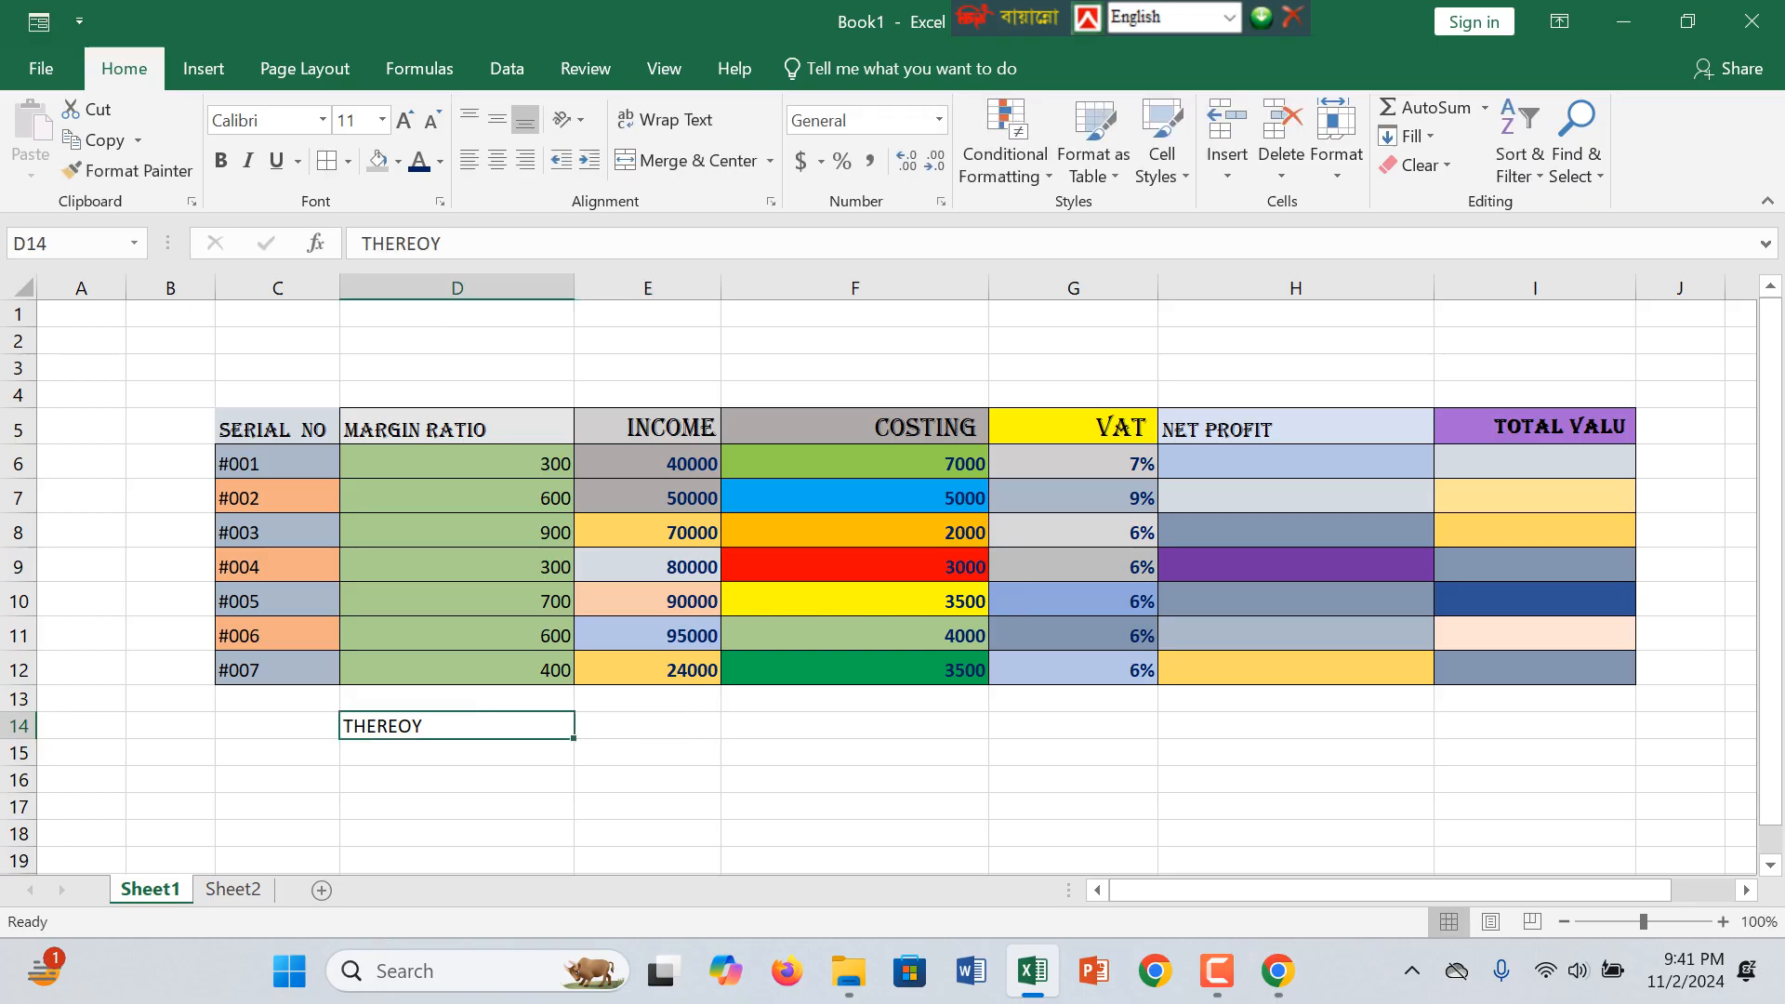
pyautogui.click(377, 160)
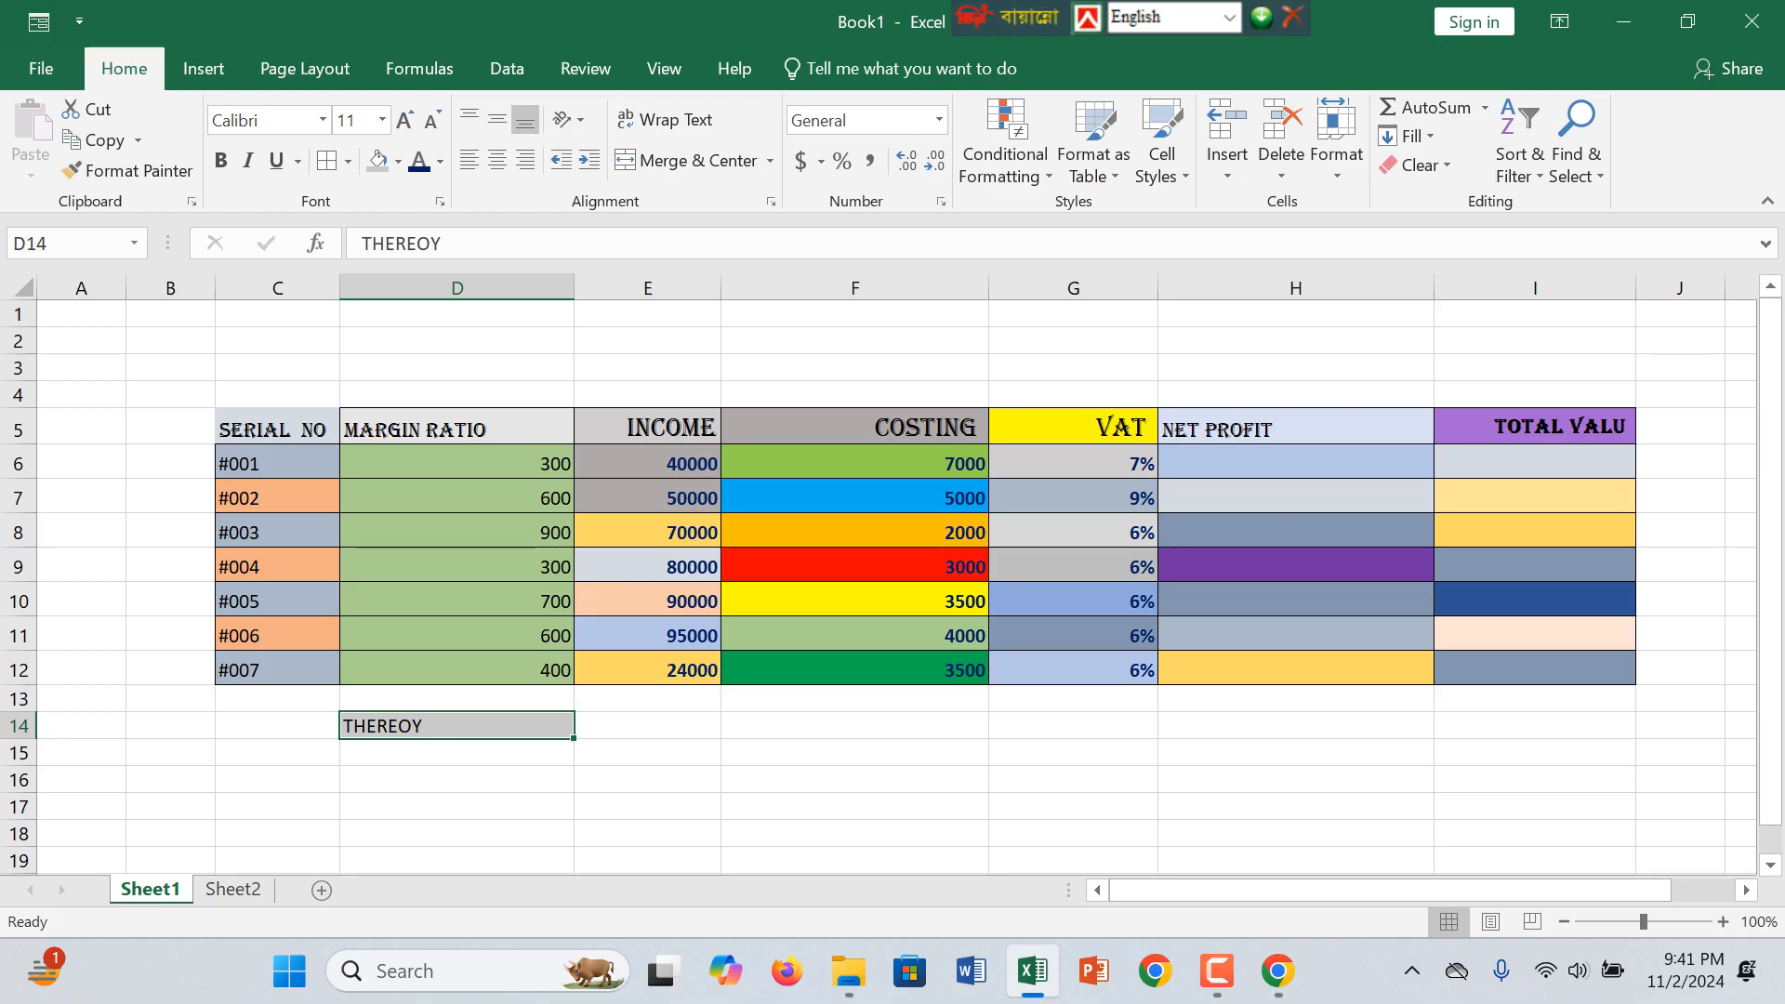
# Step: Enter the start of the written formula, MARGIN RATIO +, in cell E15
pyautogui.click(648, 753)
pyautogui.write('MA')
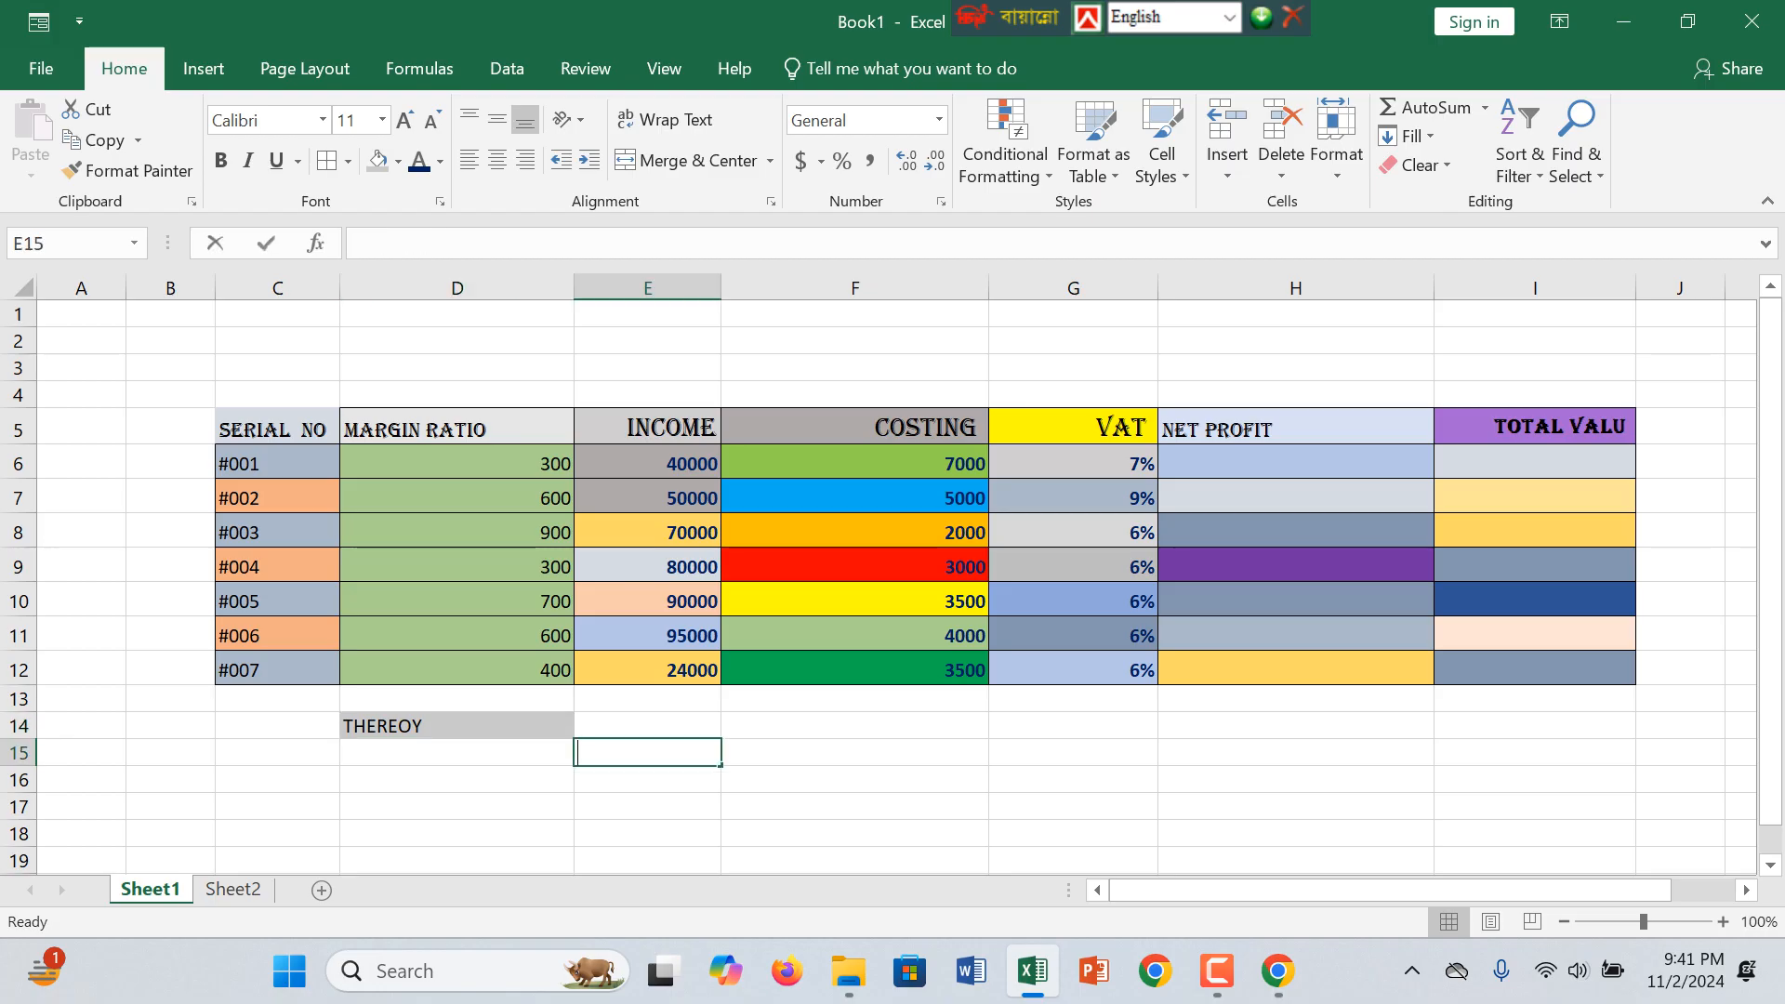
pyautogui.write('T')
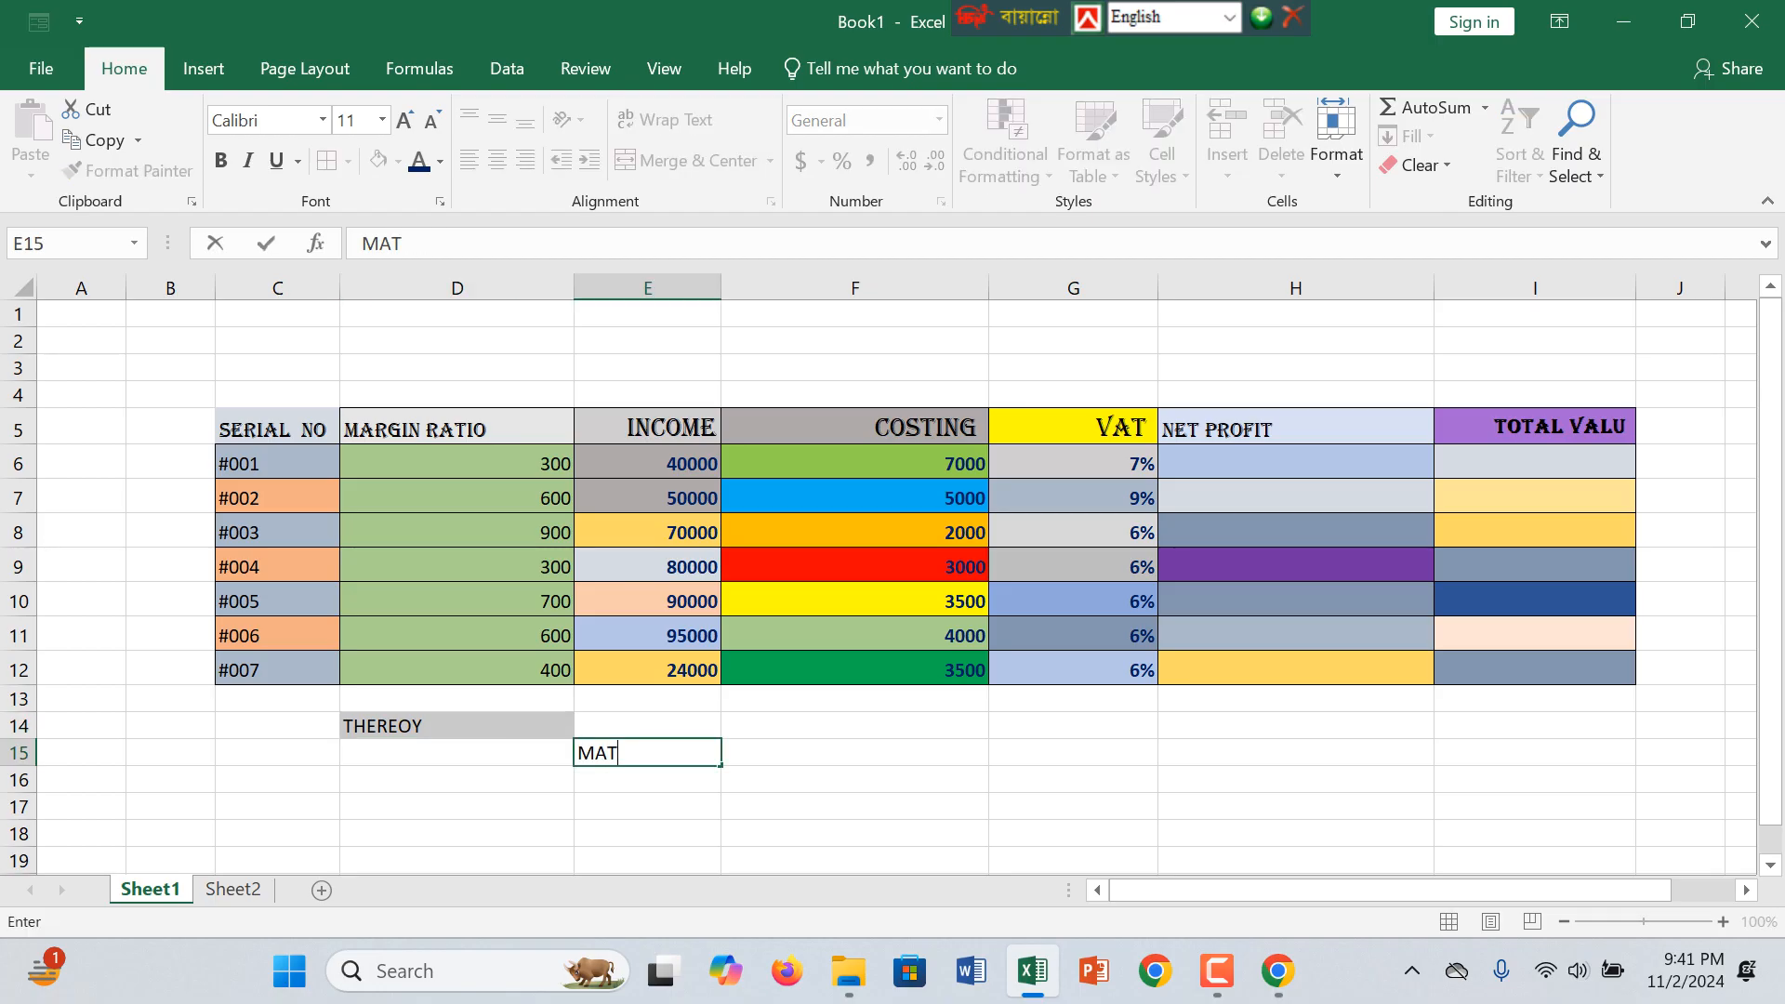
pyautogui.press('BackSpace')
pyautogui.write('RGIN RATIO ')
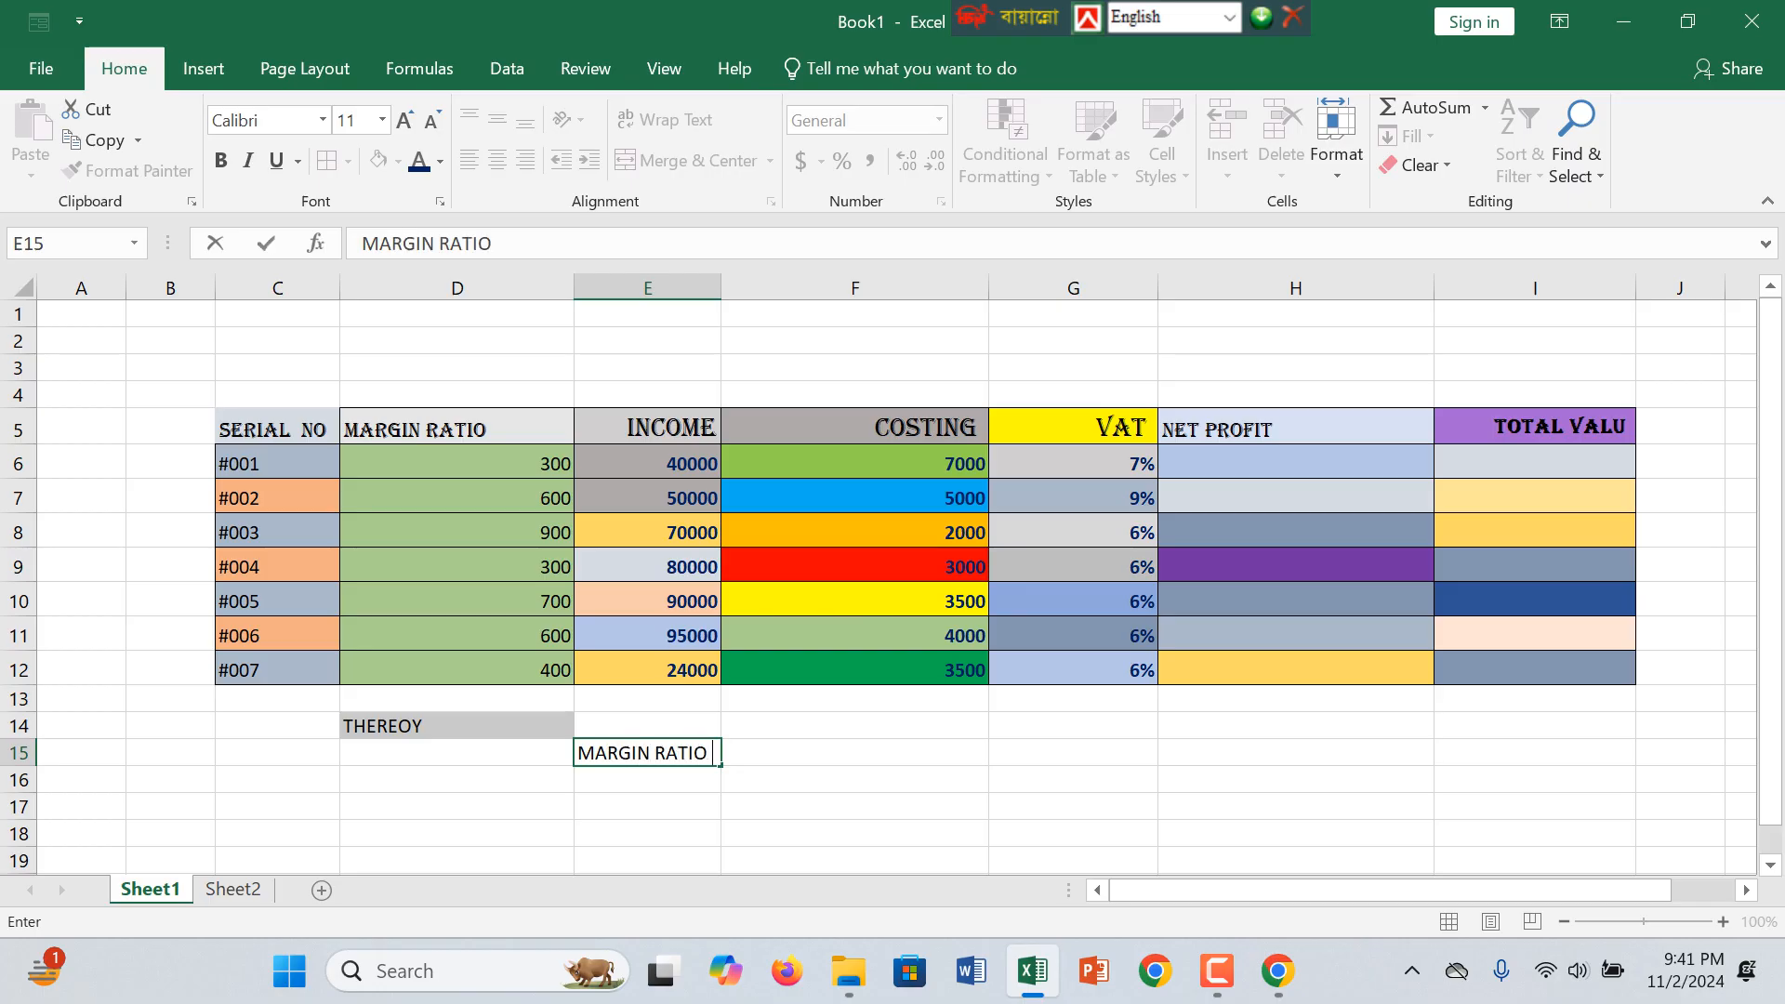
pyautogui.write('+')
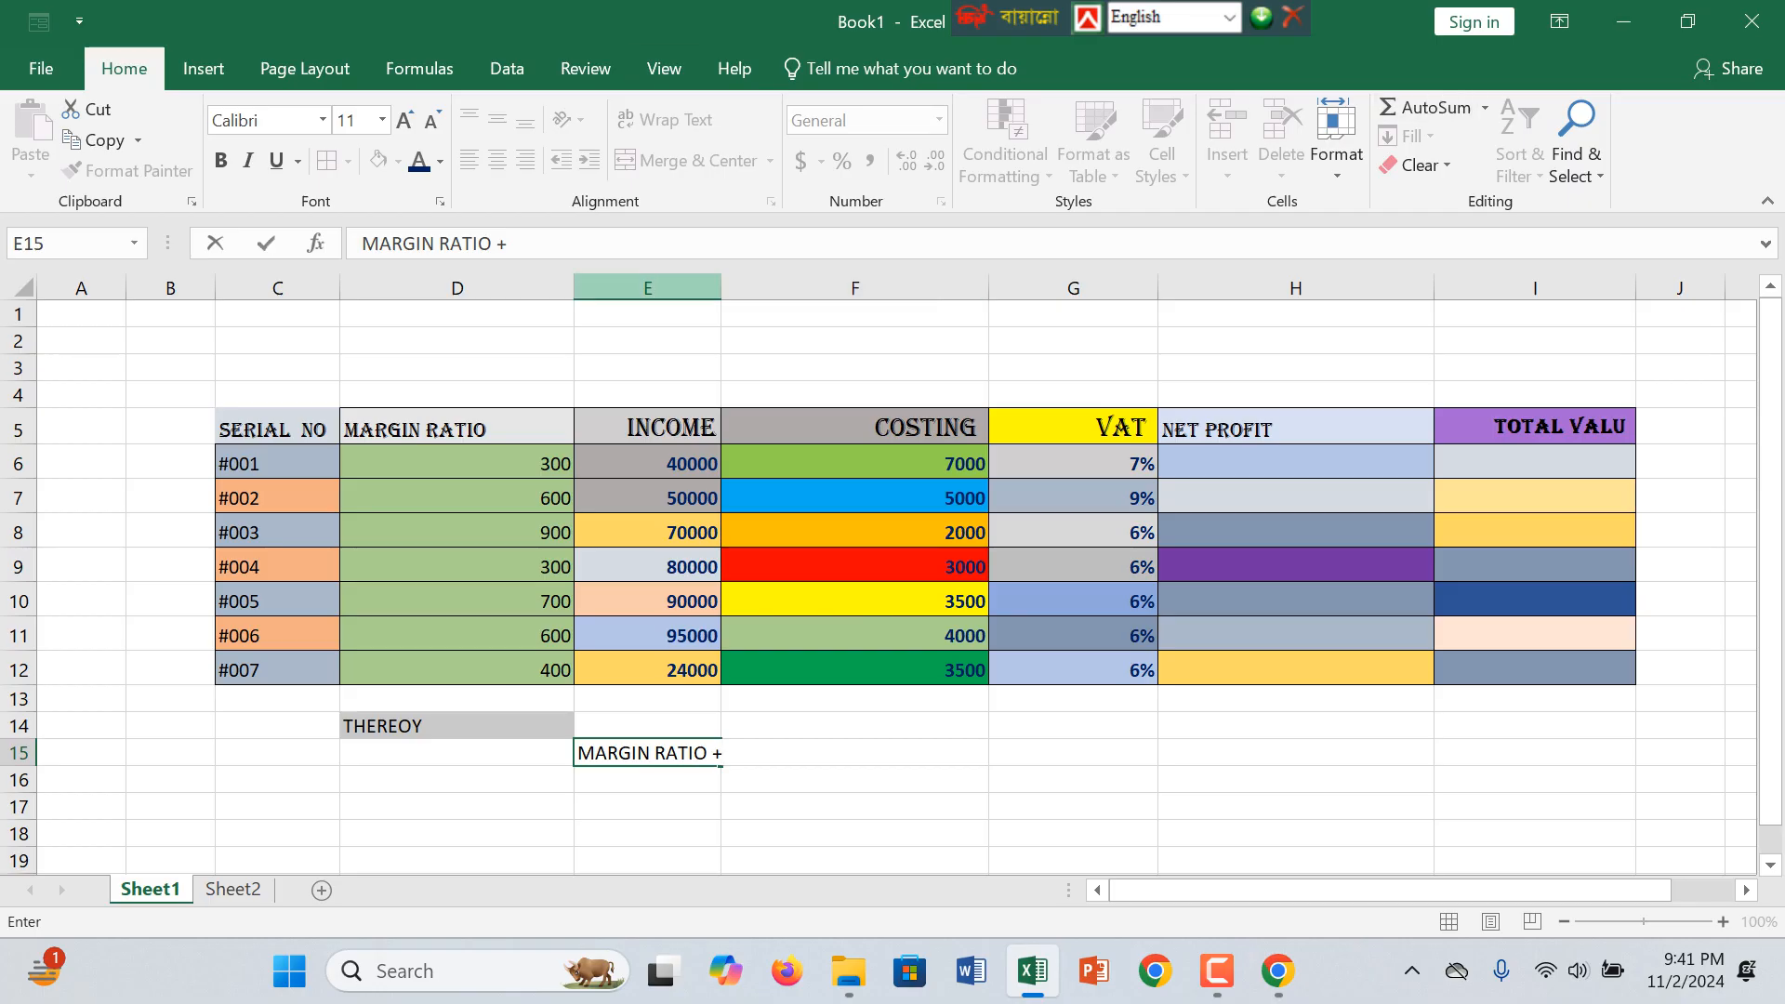
pyautogui.click(854, 636)
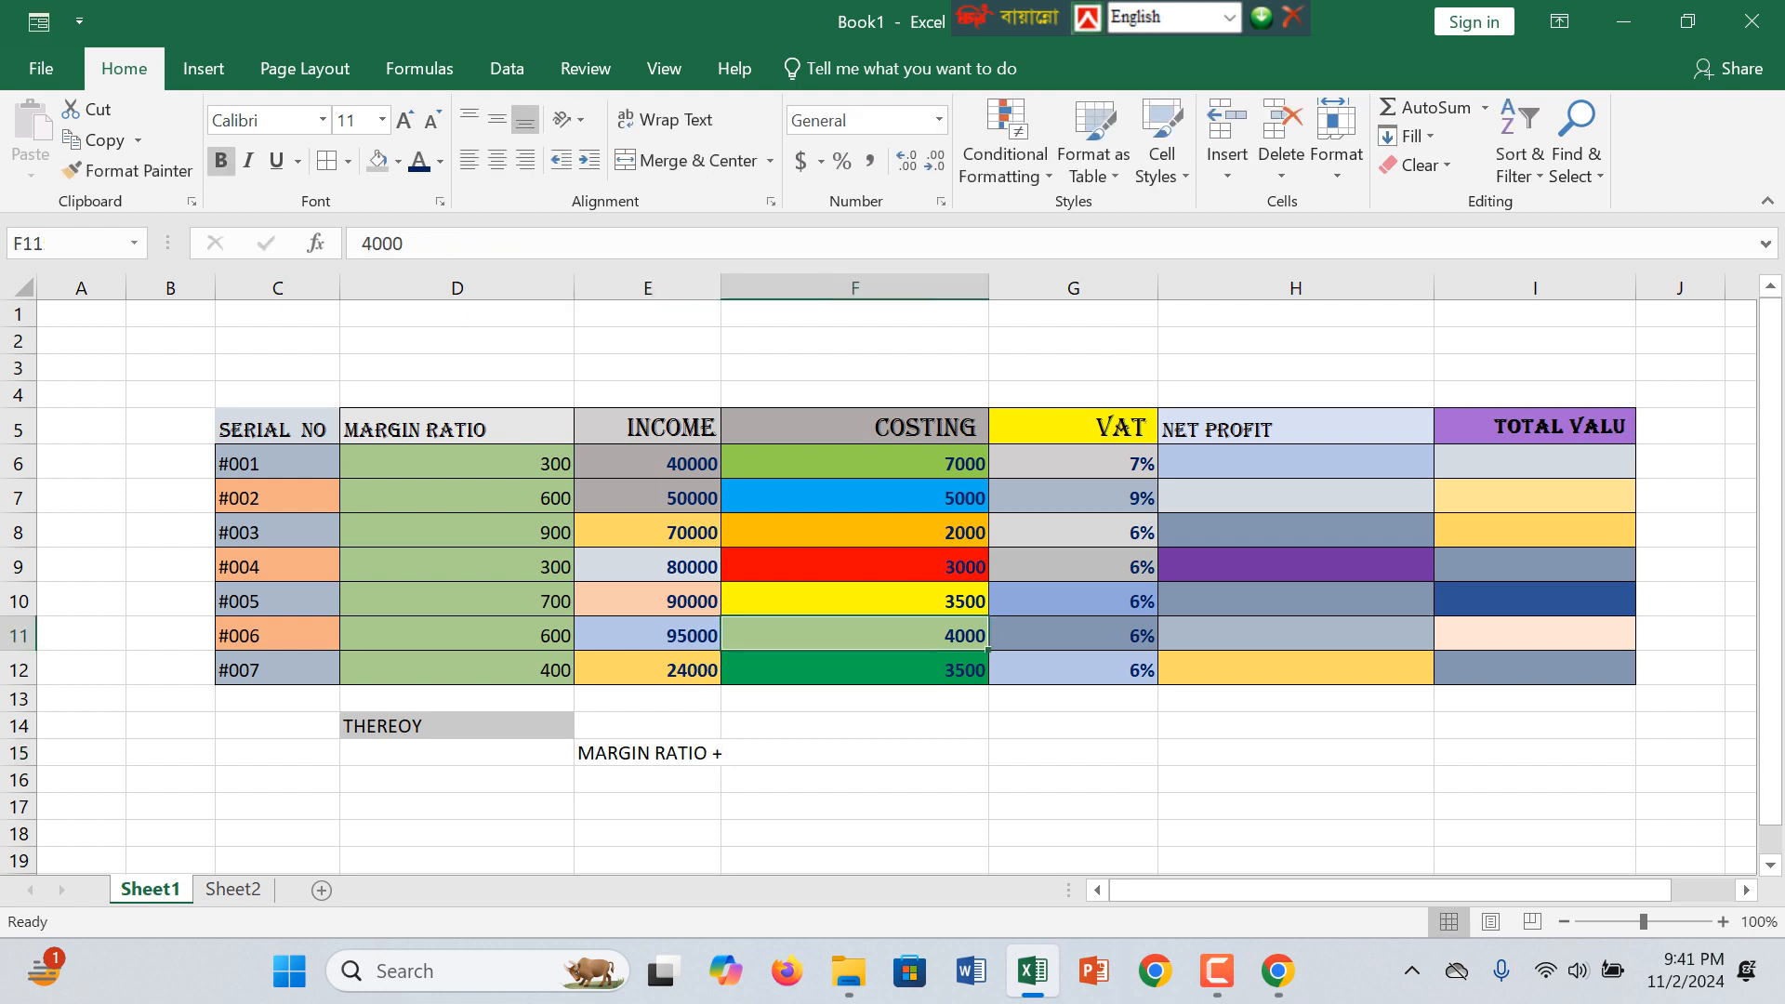
# Step: Widen the INCOME column E, and merge and centre cells E15 through H15
pyautogui.click(854, 779)
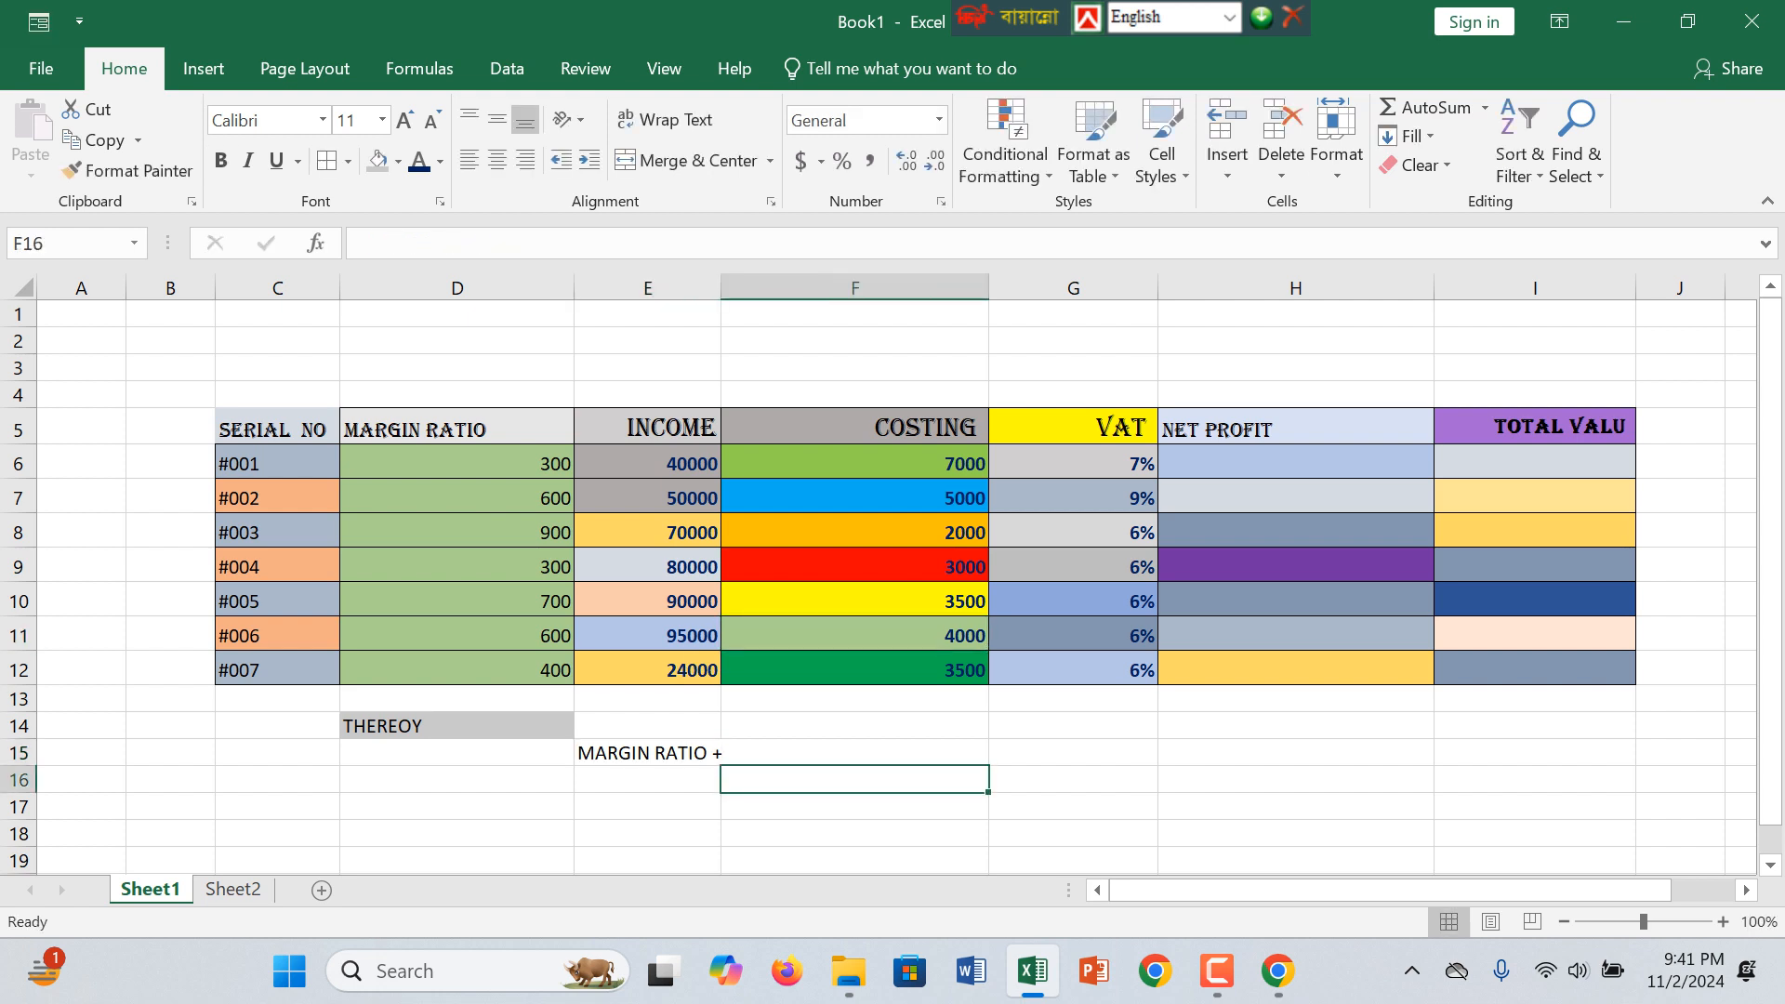
pyautogui.moveTo(720, 287); pyautogui.dragTo(810, 287)
pyautogui.click(728, 753)
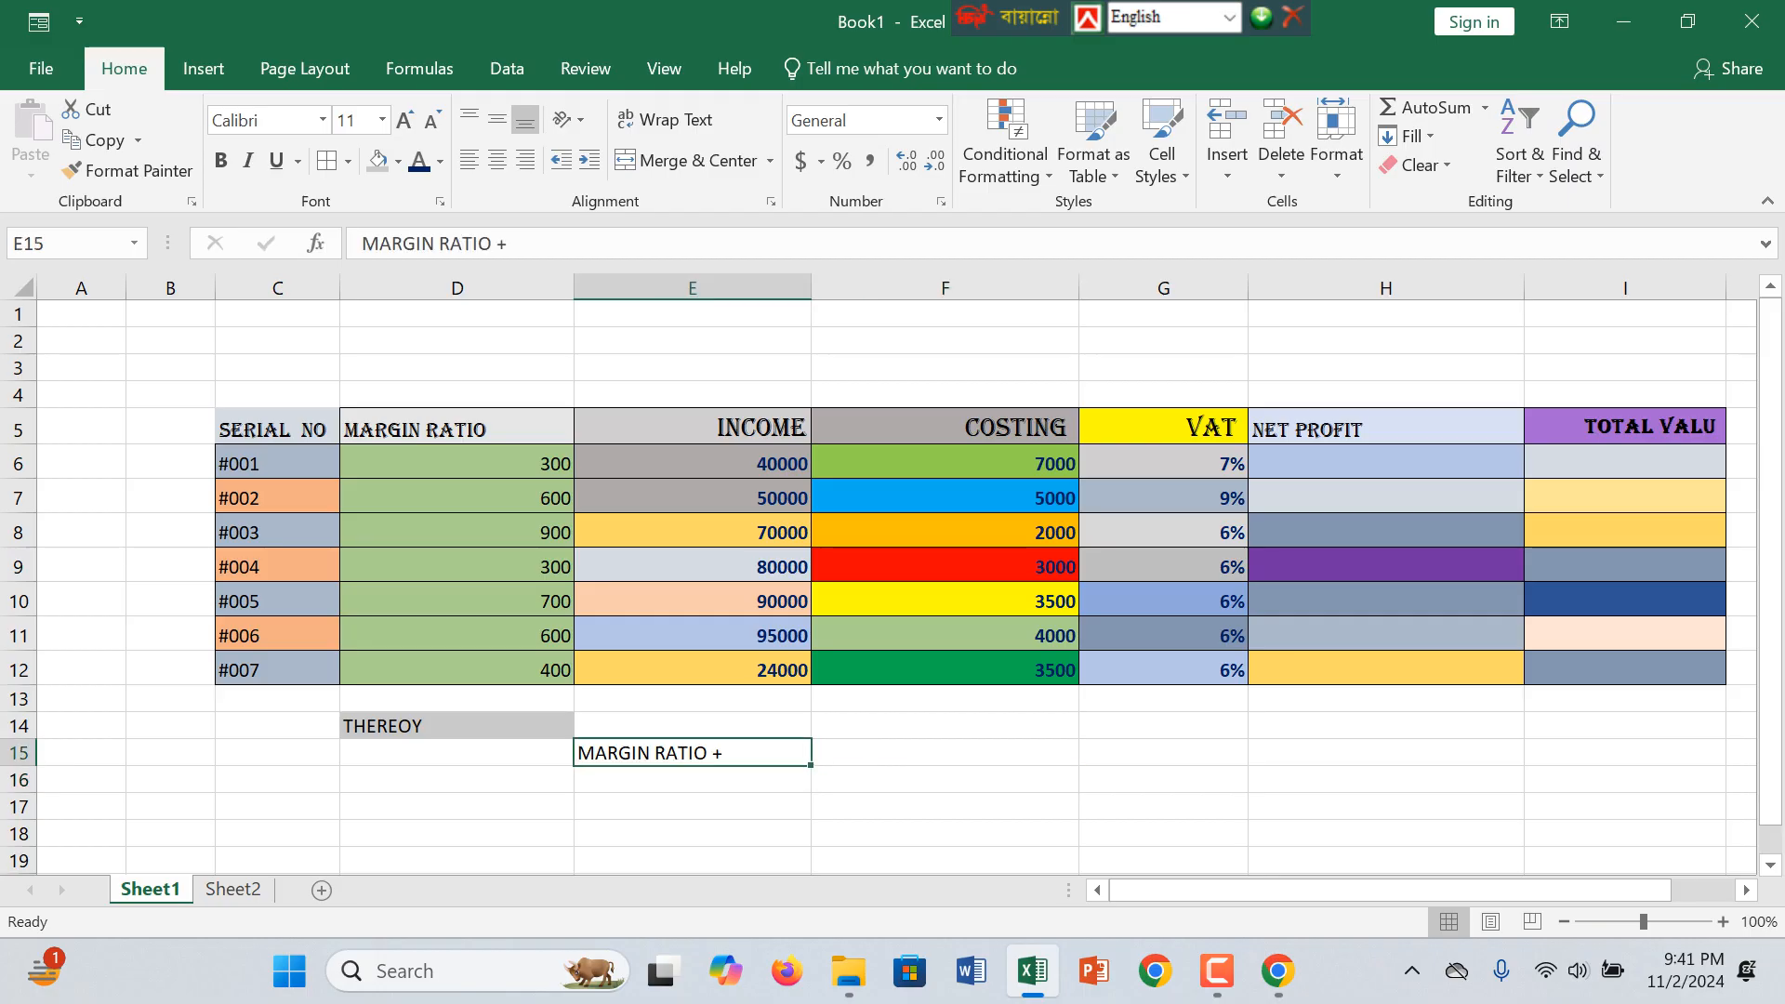
pyautogui.moveTo(728, 753); pyautogui.dragTo(1385, 753)
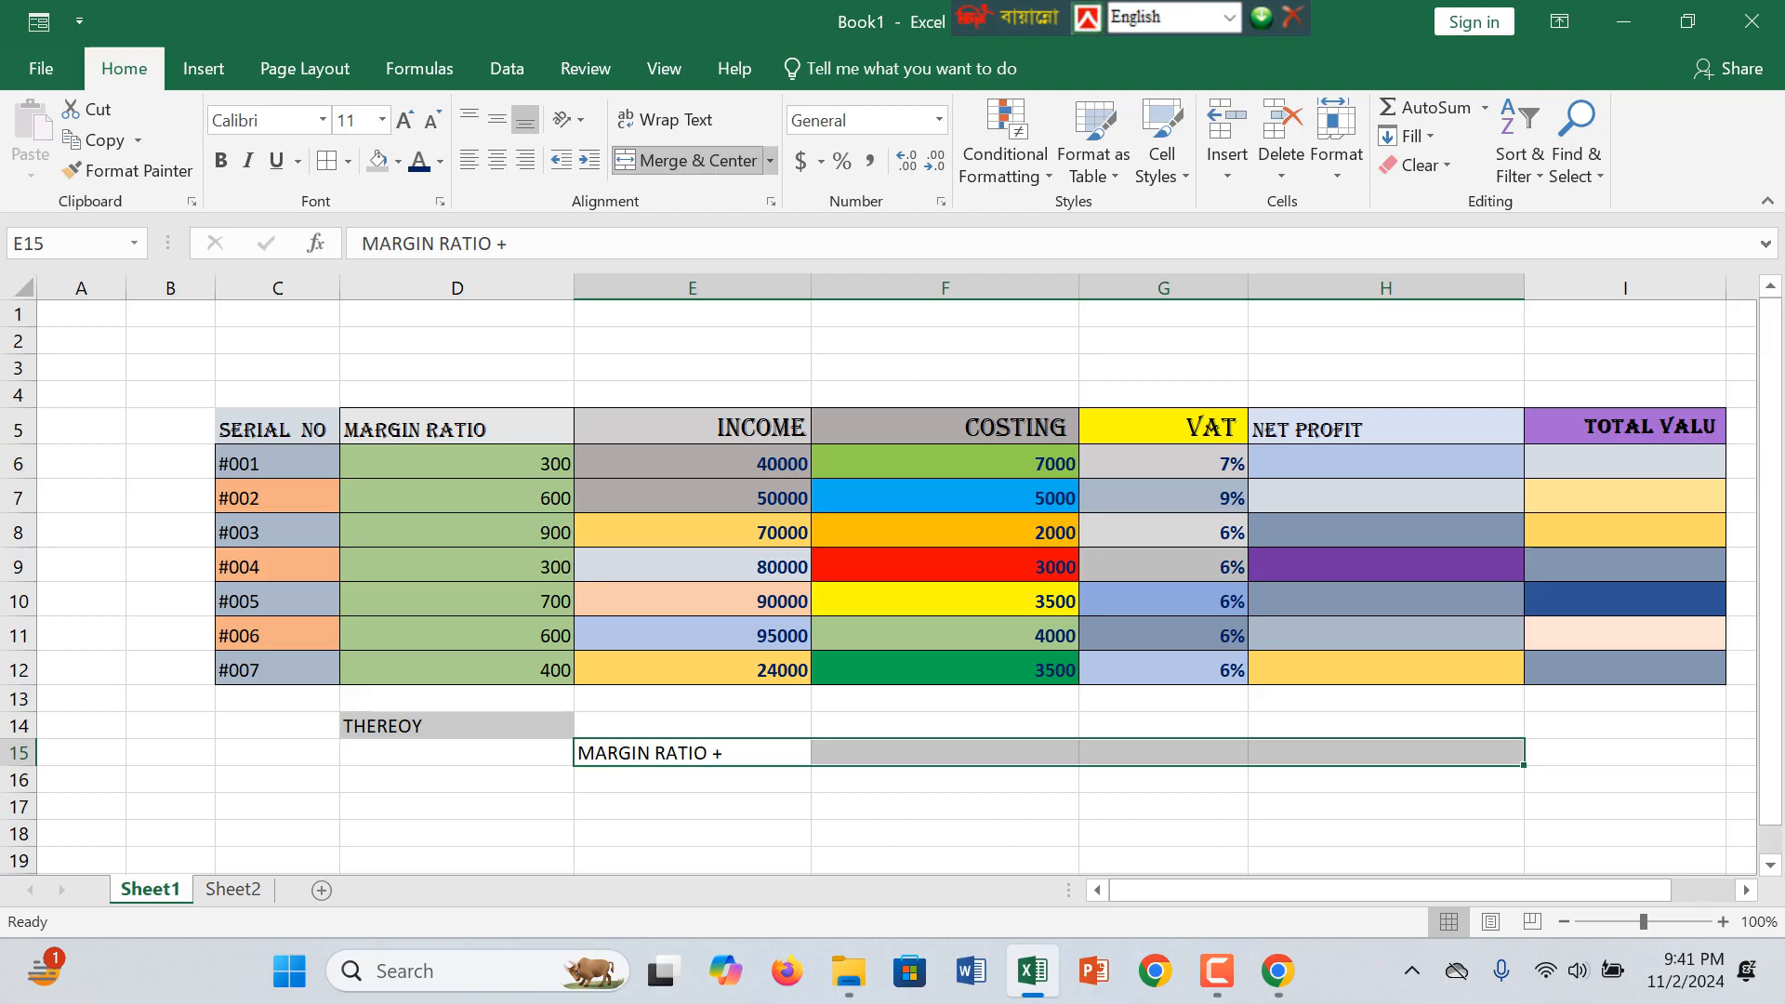
pyautogui.click(688, 160)
pyautogui.press('F2')
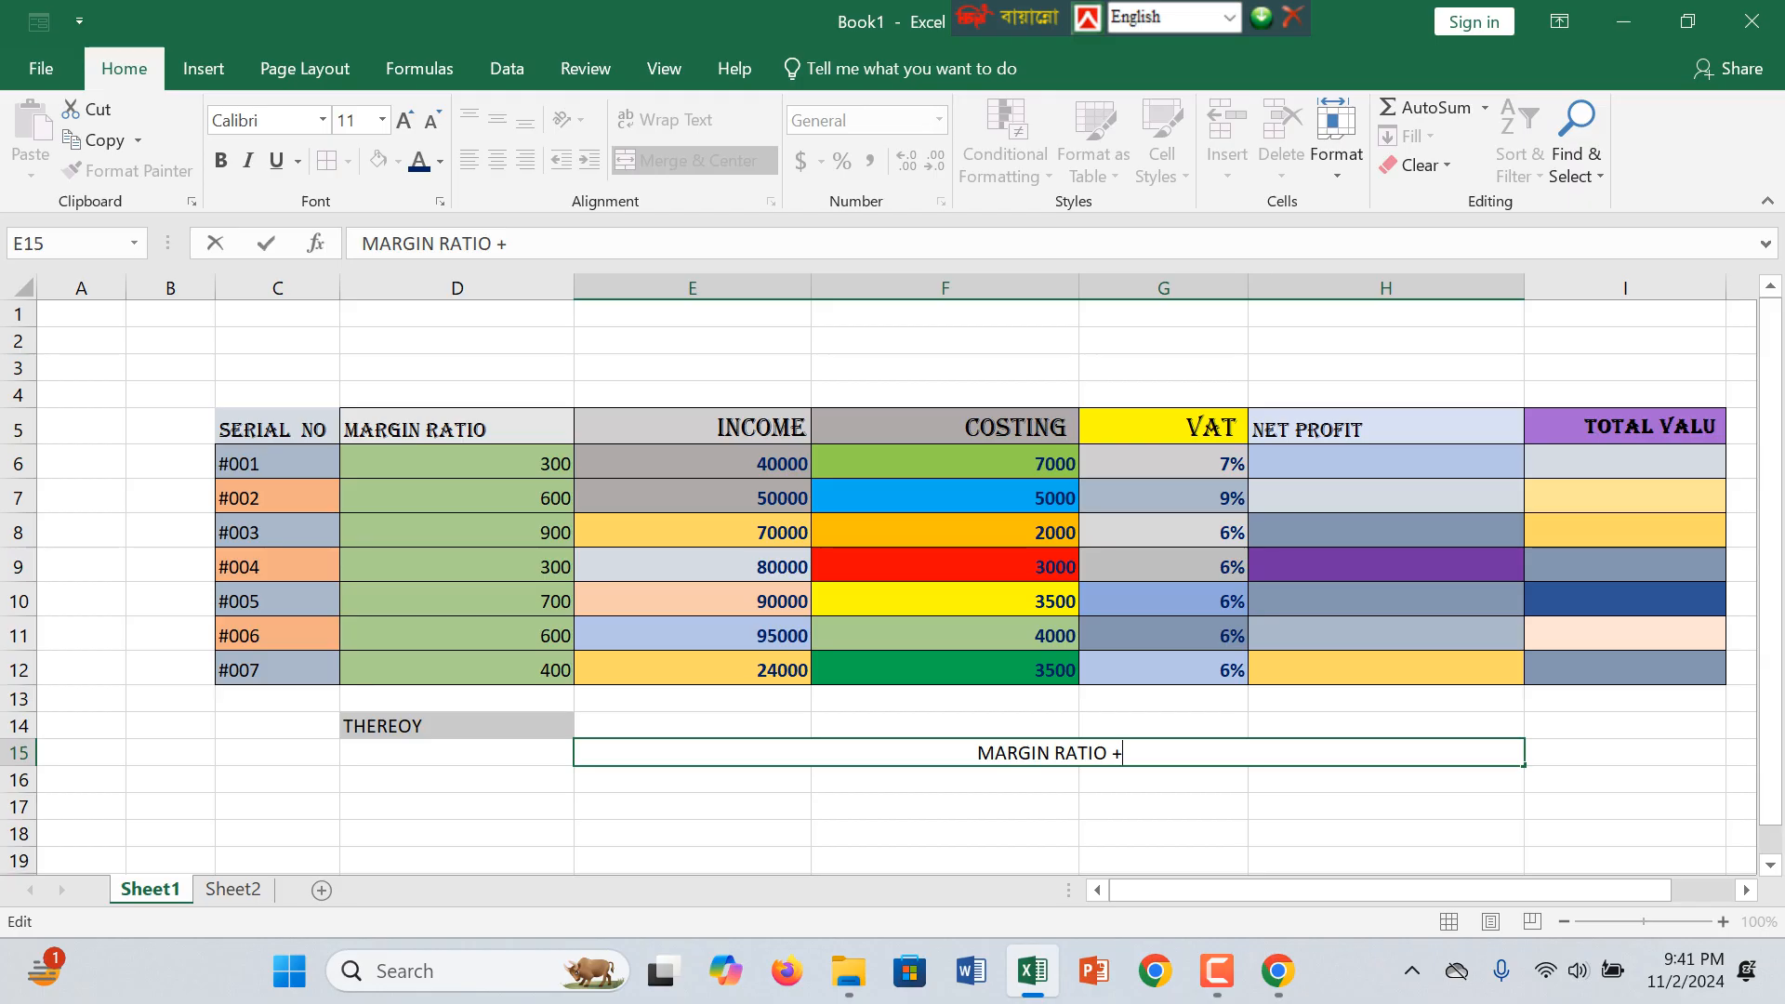
pyautogui.write('INCO')
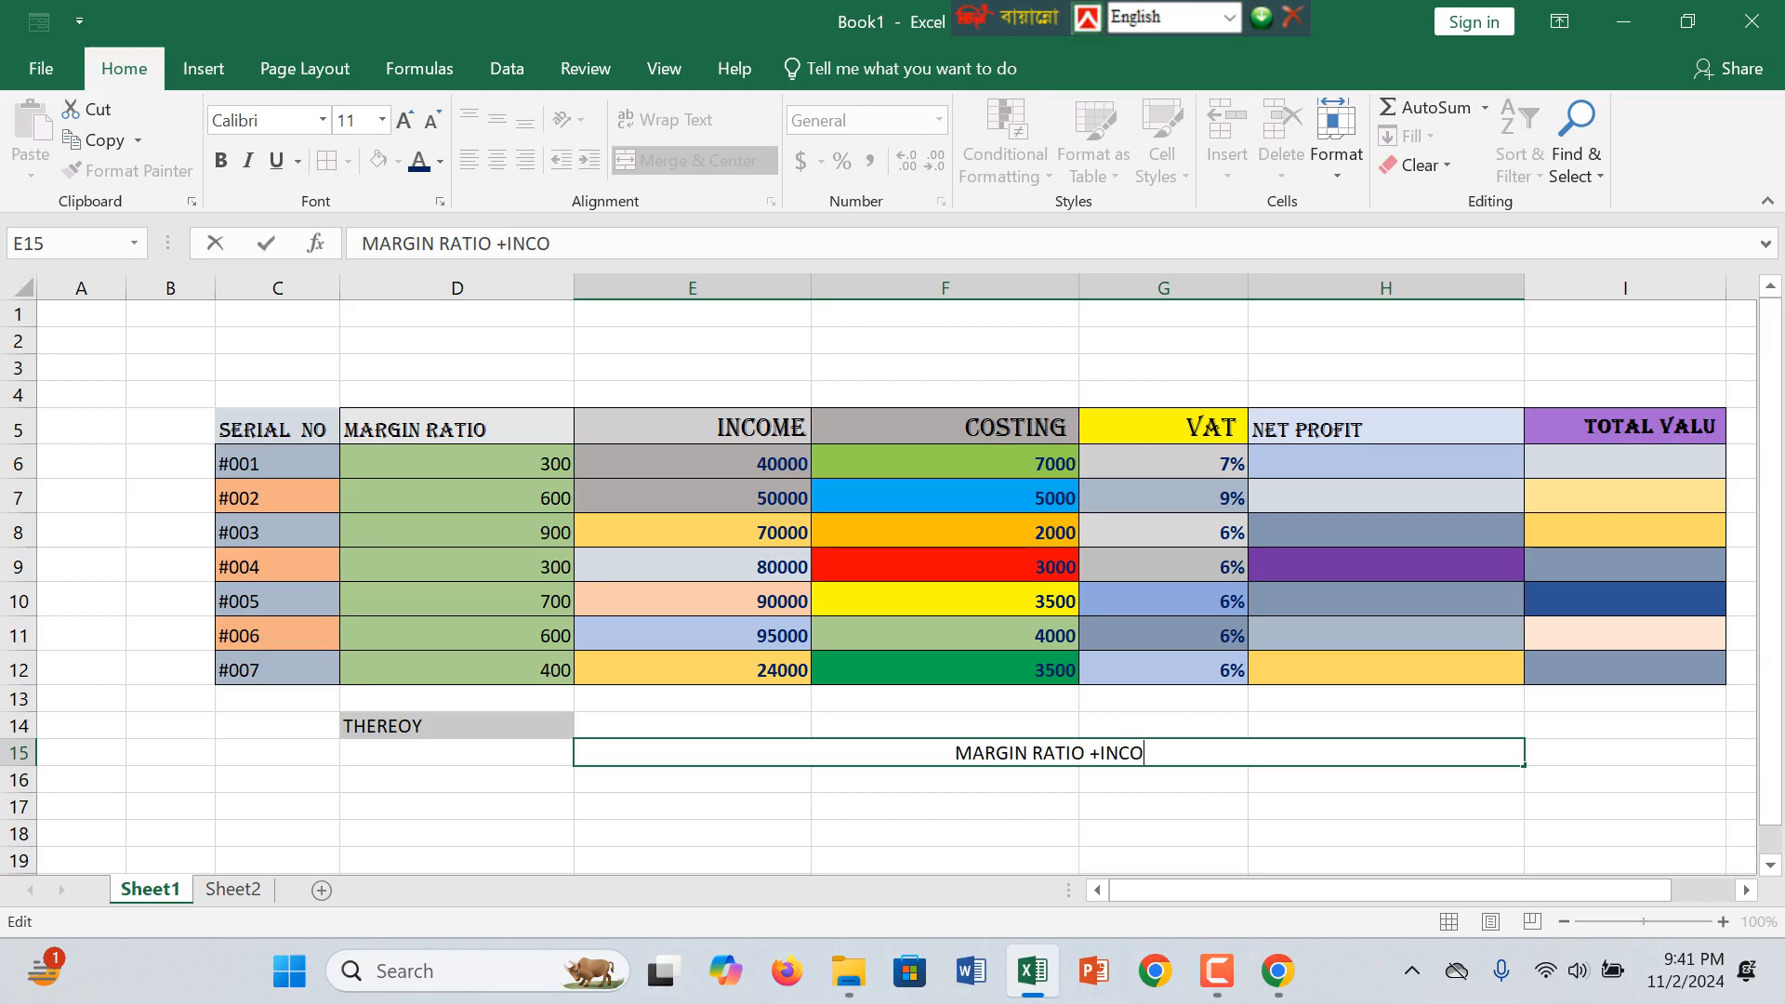
pyautogui.write('ME')
pyautogui.press('BackSpace')
pyautogui.press('BackSpace')
pyautogui.press('BackSpace')
pyautogui.press('BackSpace')
pyautogui.press('BackSpace')
pyautogui.press('BackSpace')
pyautogui.press('BackSpace')
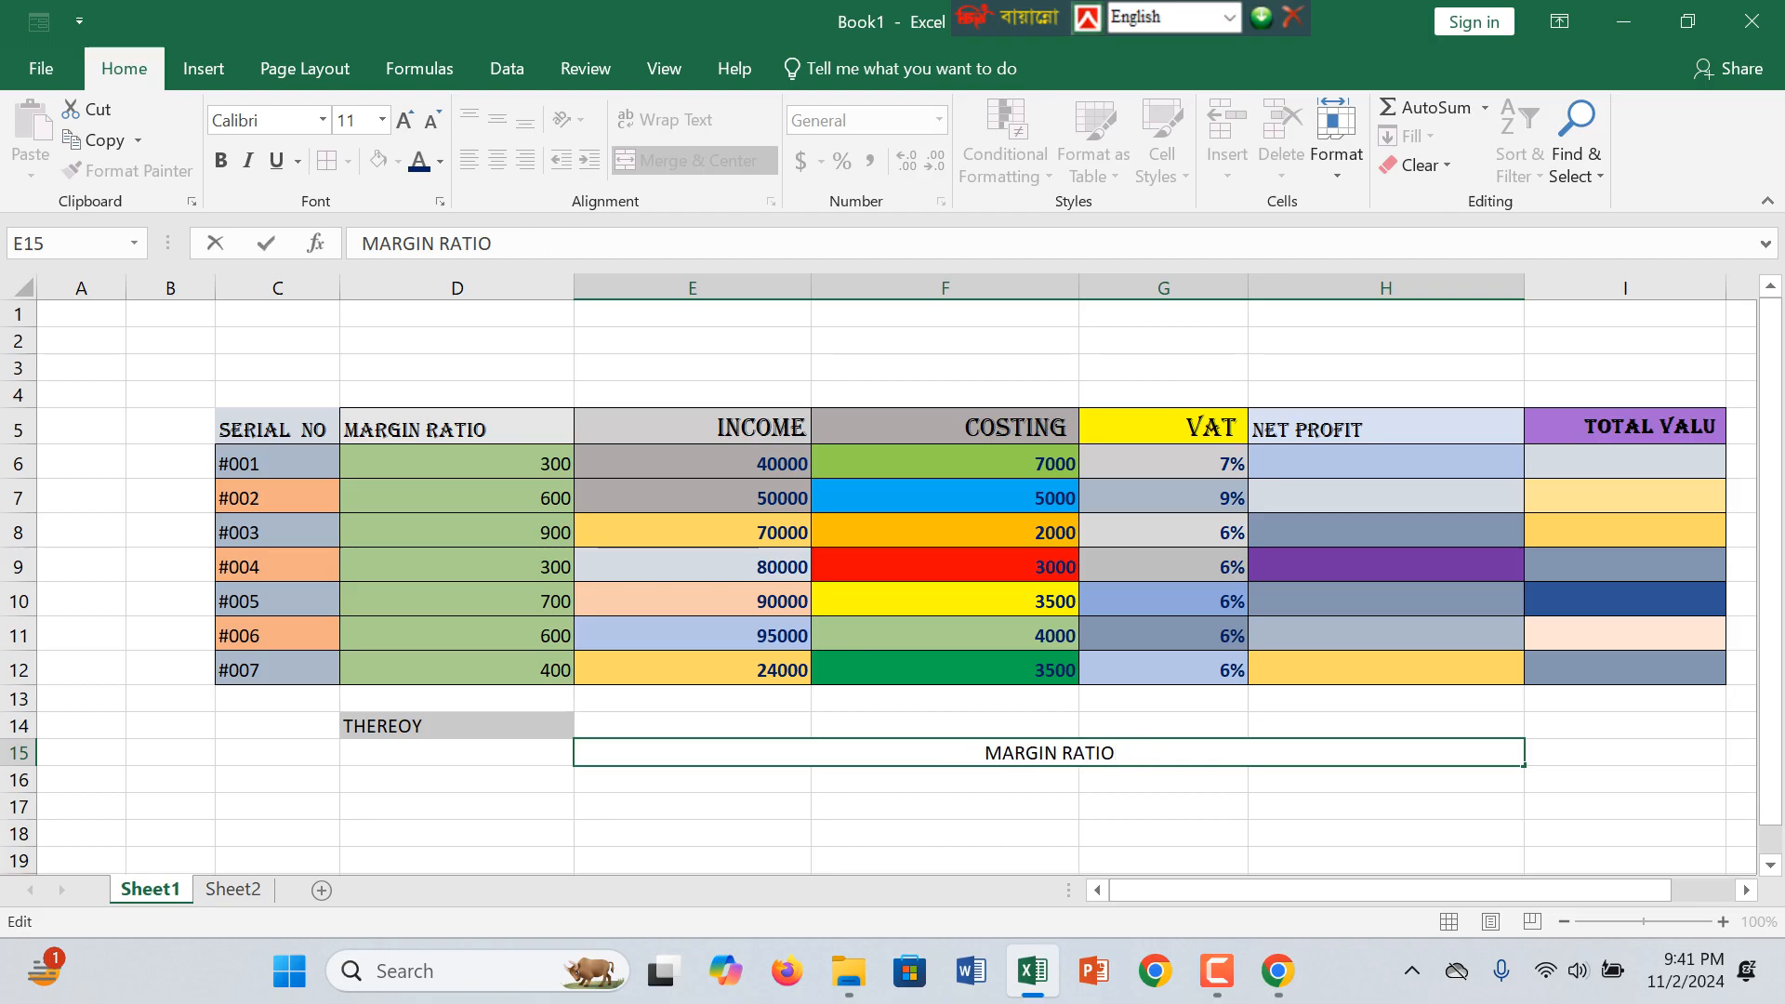
# Step: Extend the written formula in the merged cell E15 to MARGIN RATIO+COSTING
pyautogui.write('+CPS')
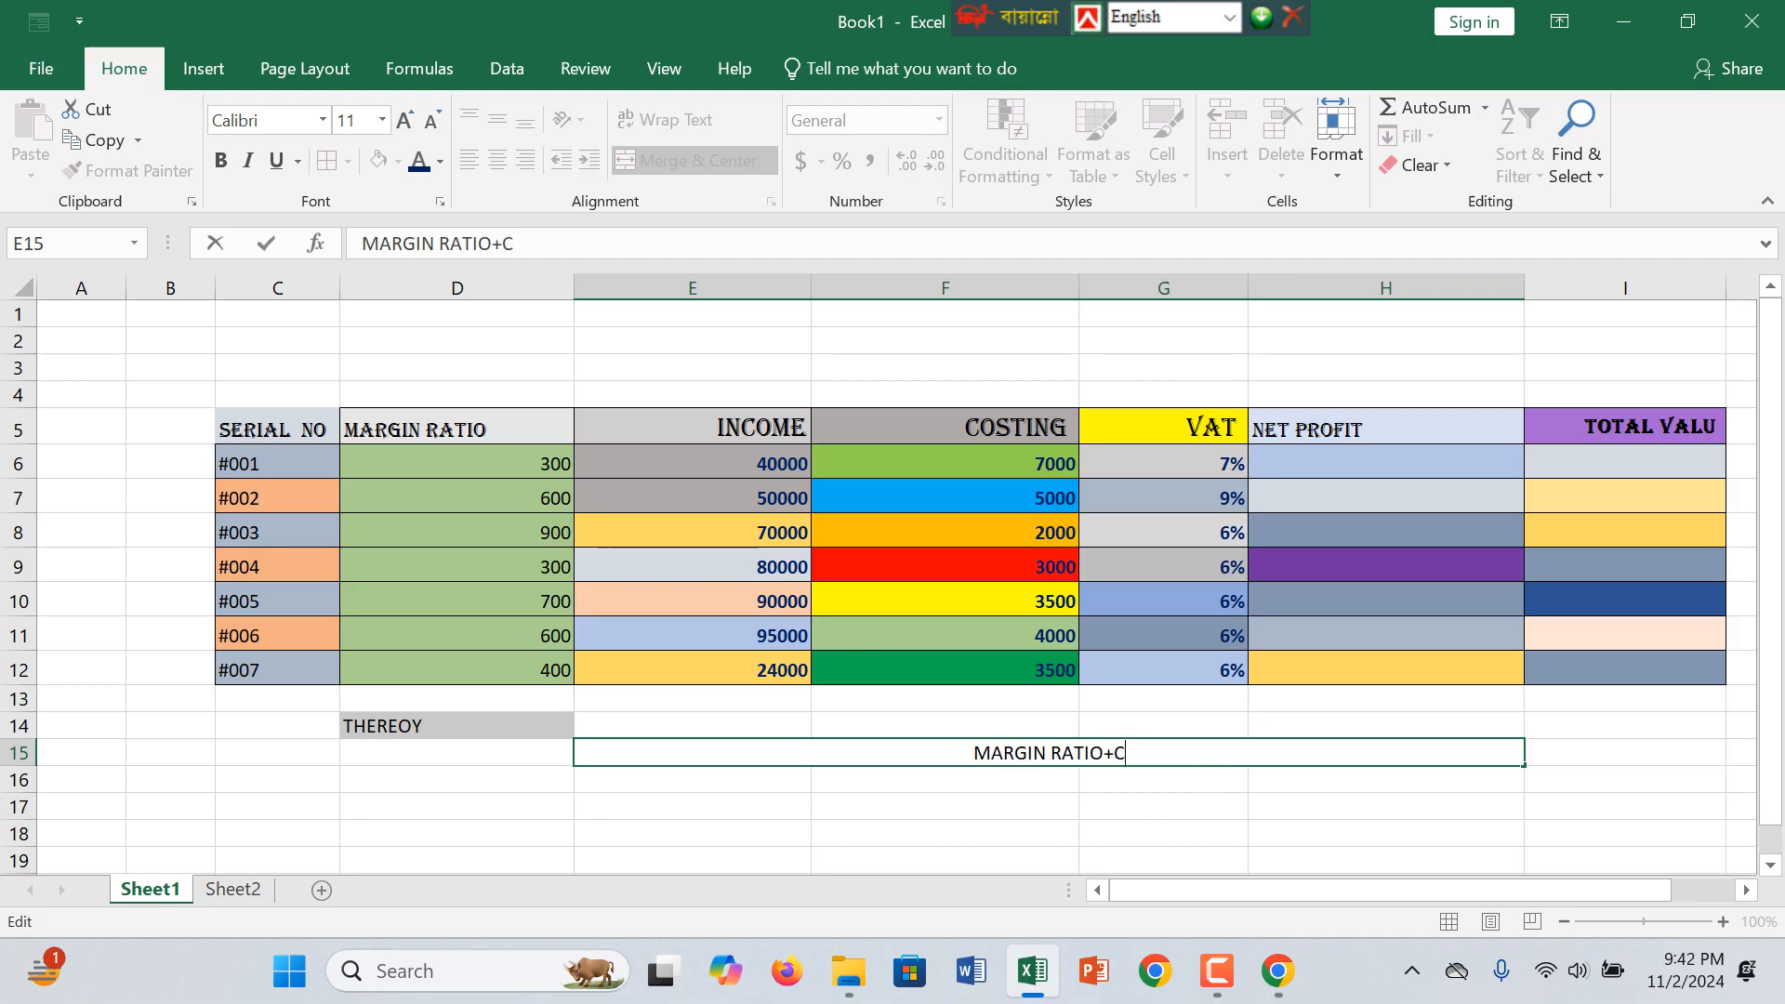
pyautogui.press('BackSpace')
pyautogui.press('BackSpace')
pyautogui.write('OS')
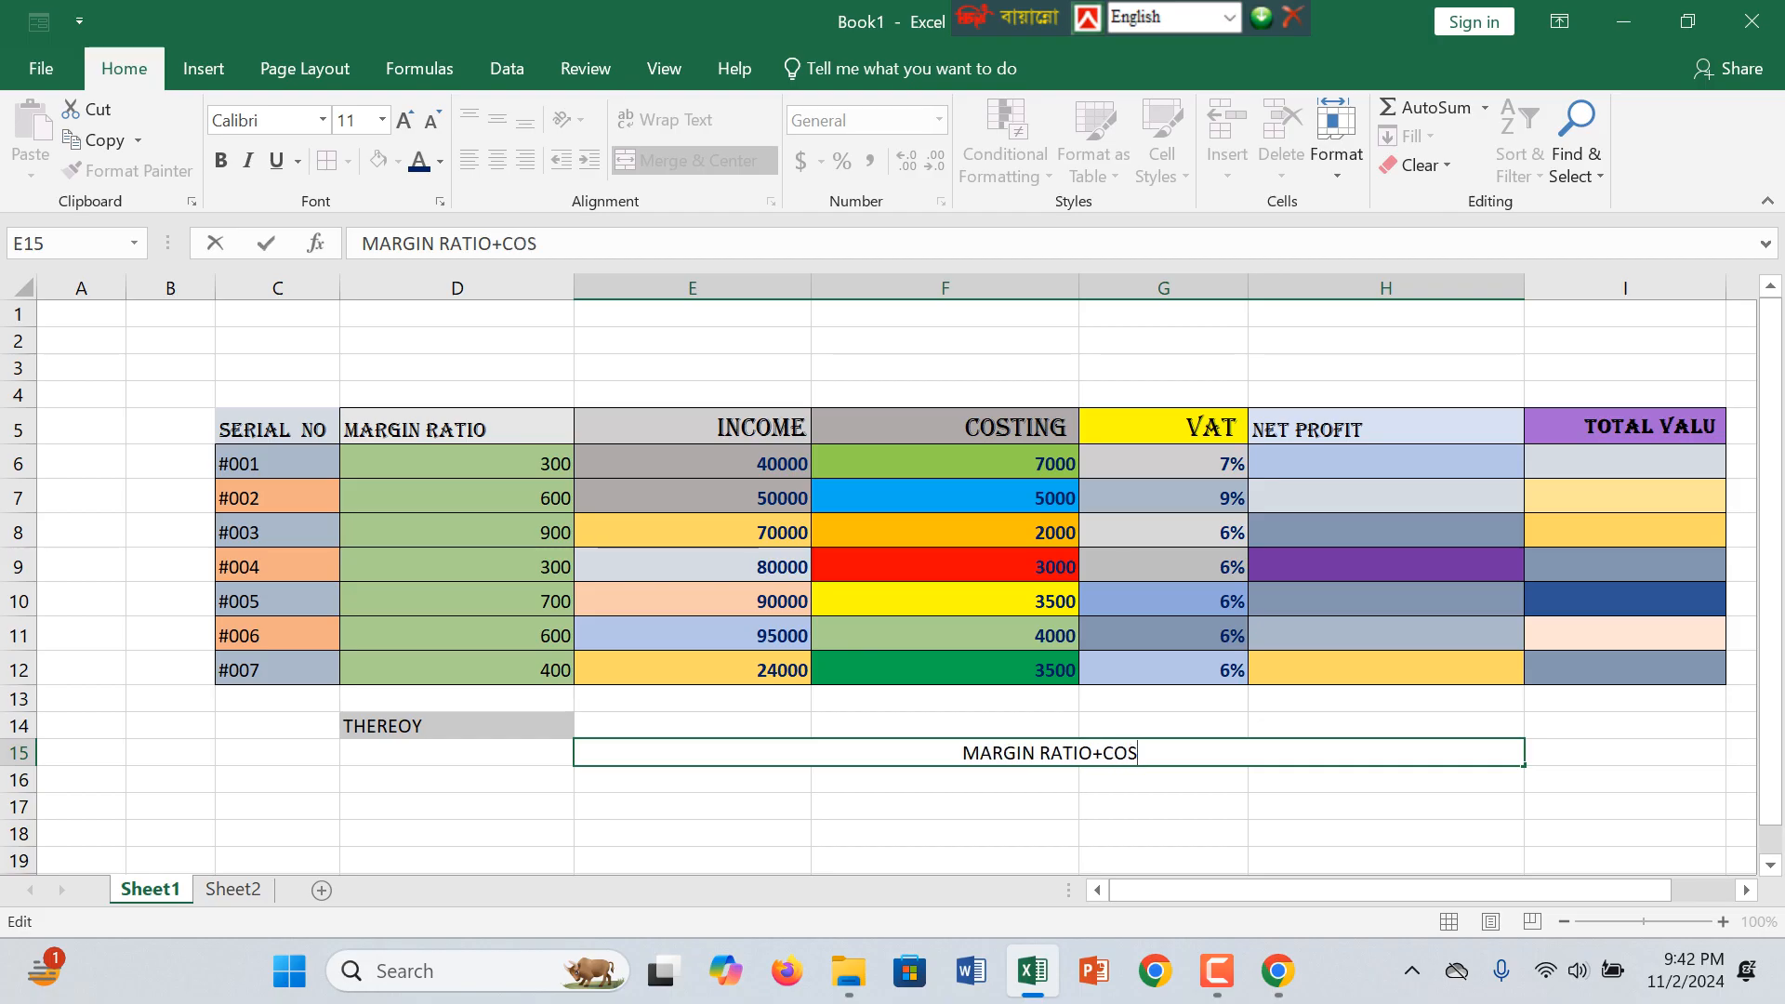
pyautogui.write('TINH')
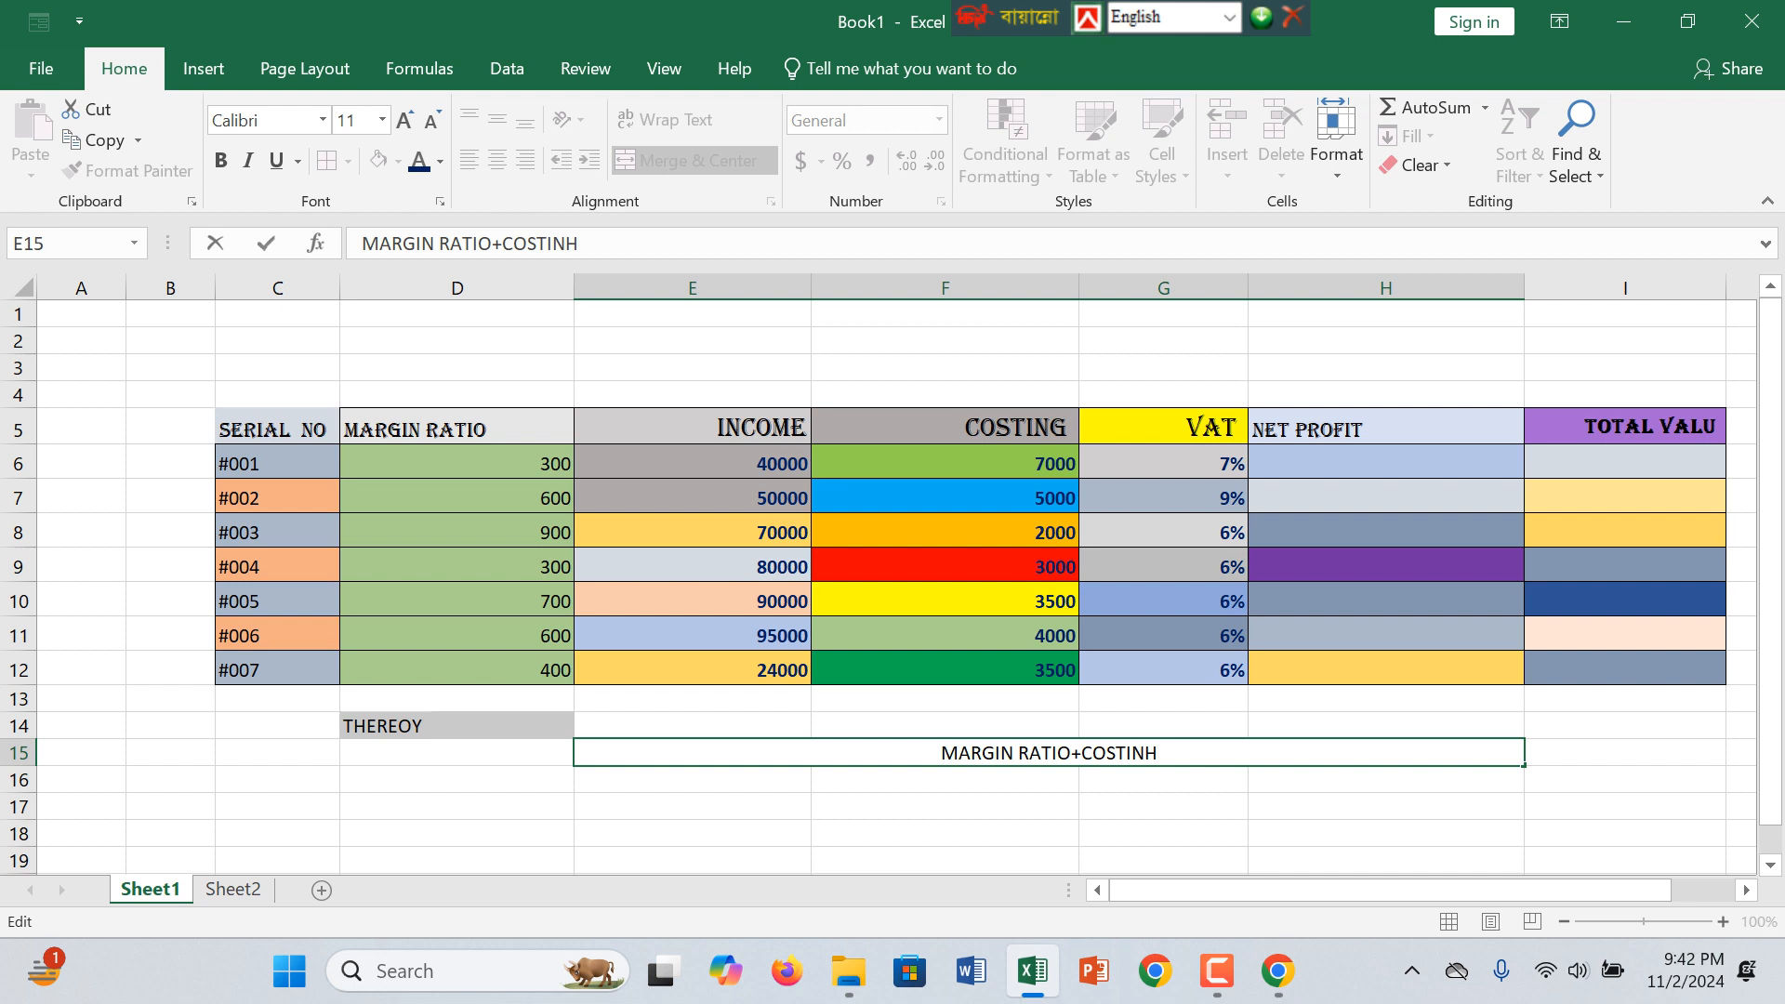
pyautogui.press('BackSpace')
pyautogui.write('G')
# Step: Finish the written formula in E15 by adding +VAT =NET PROFIT after COSTING
pyautogui.write('+VAT')
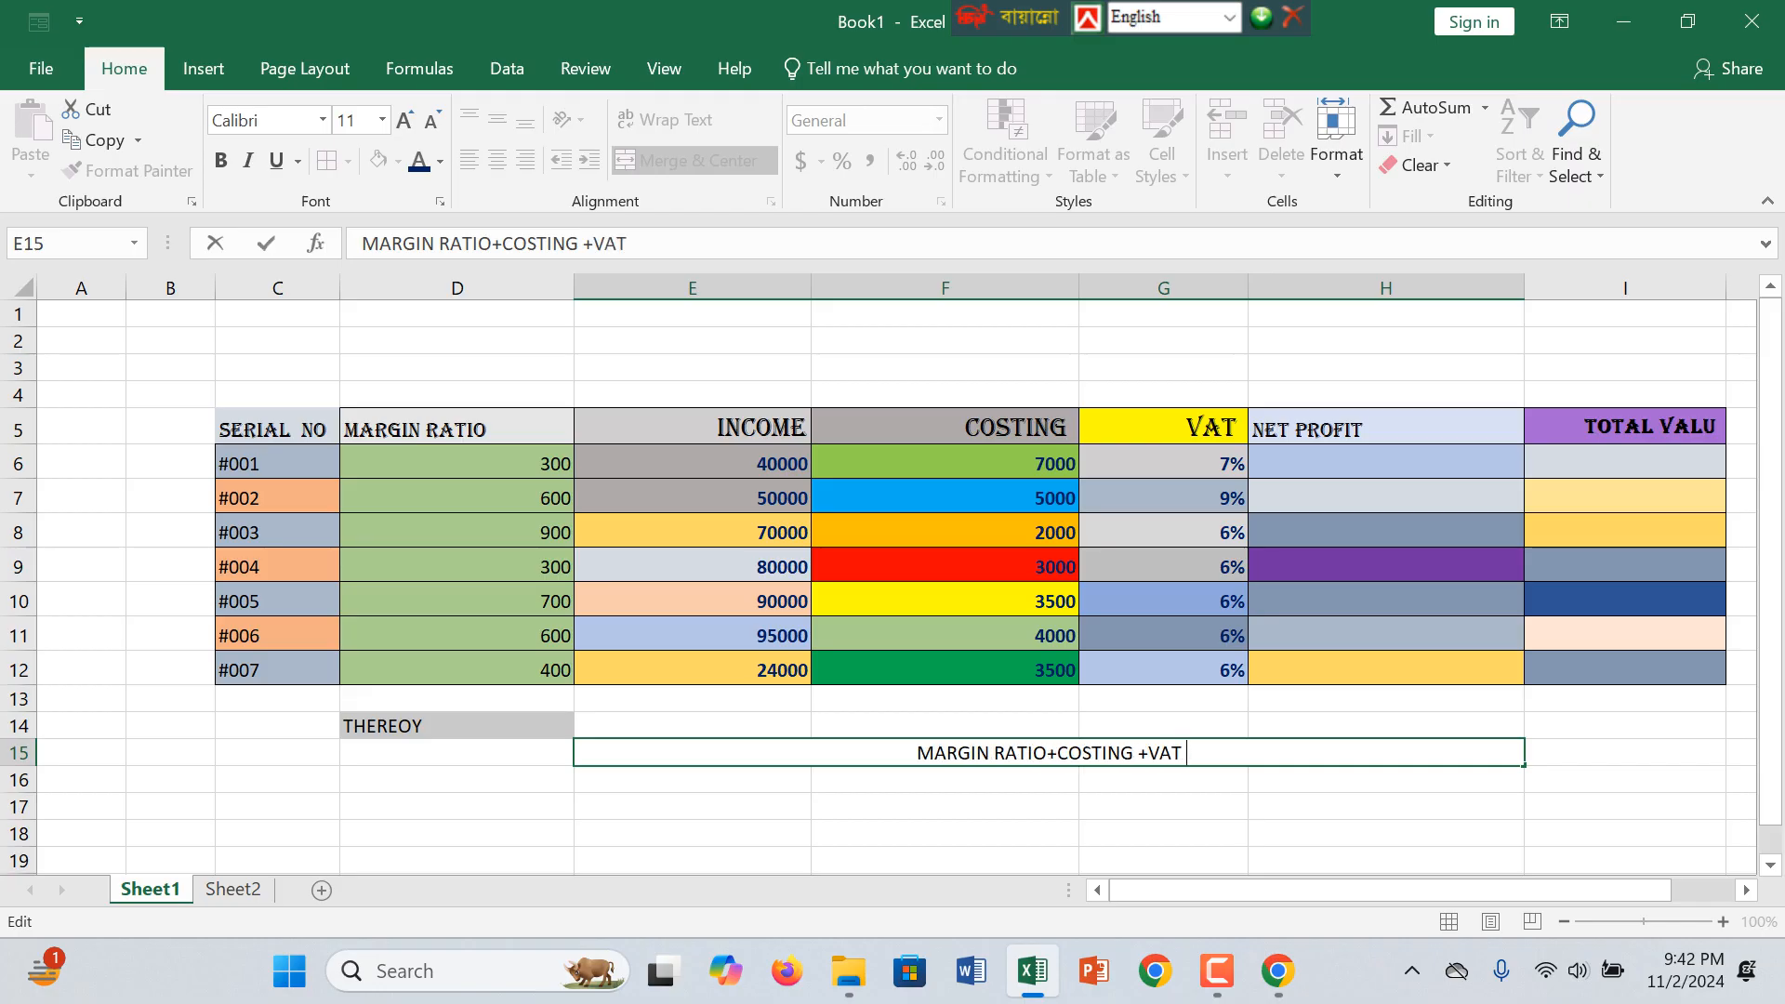
pyautogui.write('=')
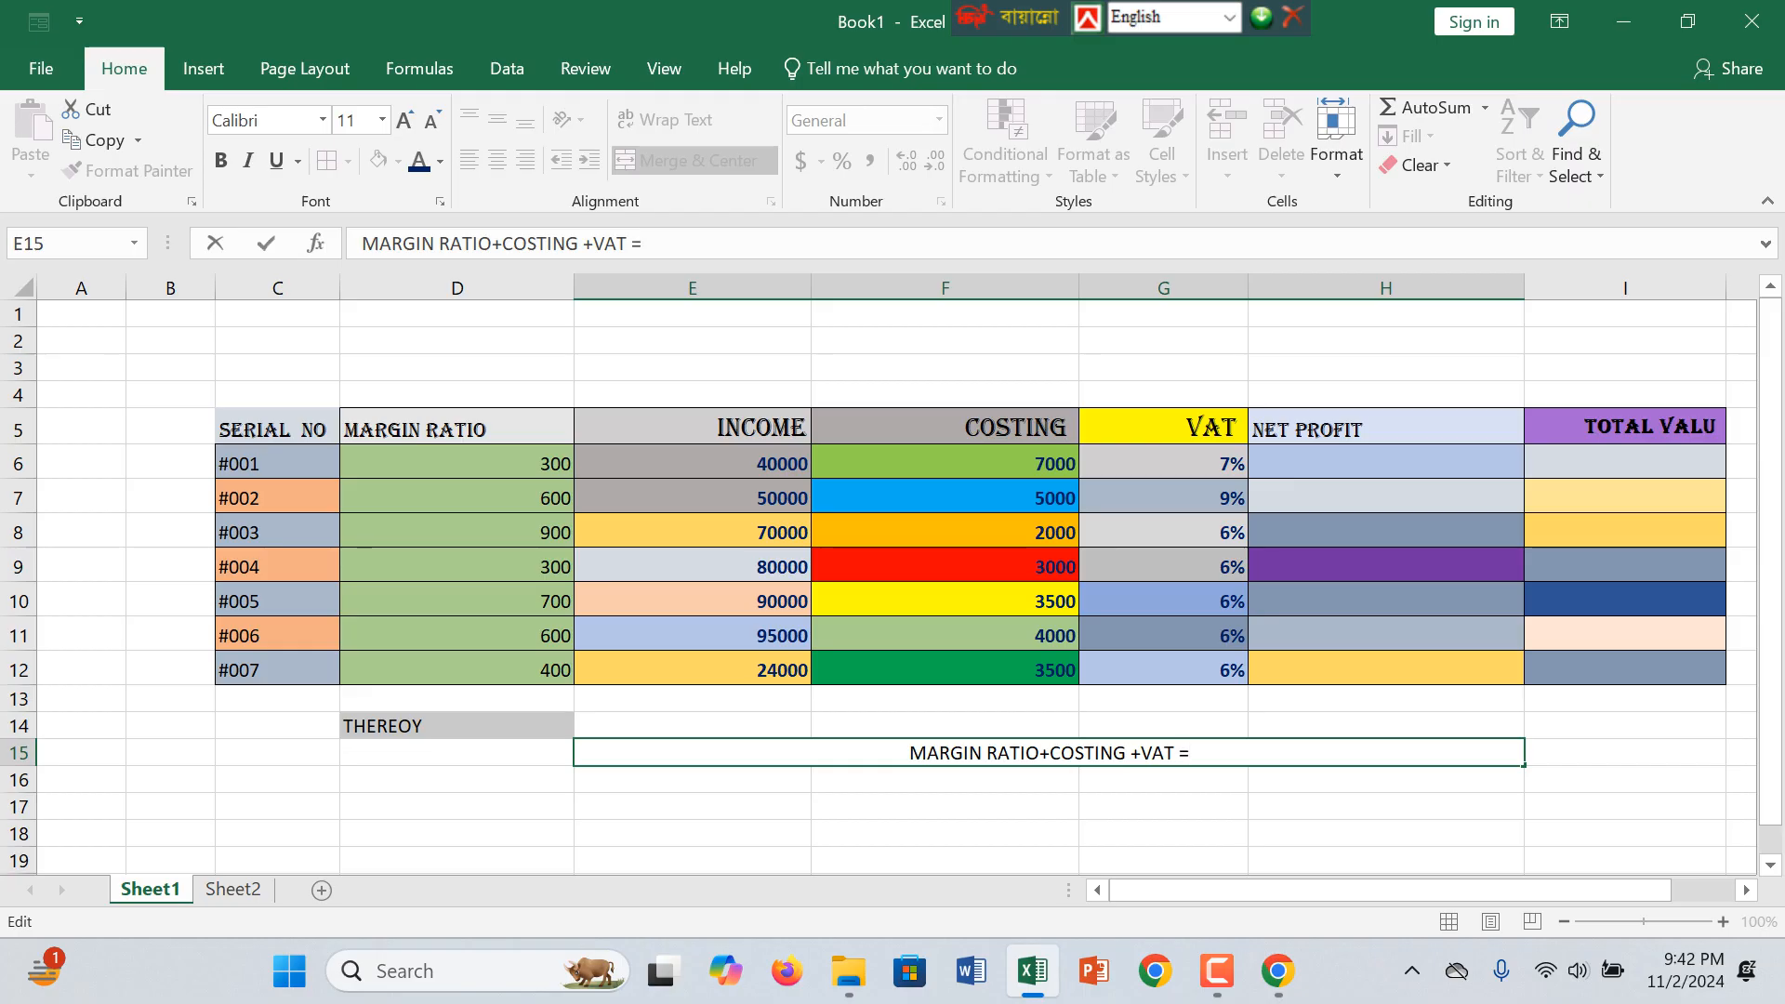
pyautogui.write('NET FP')
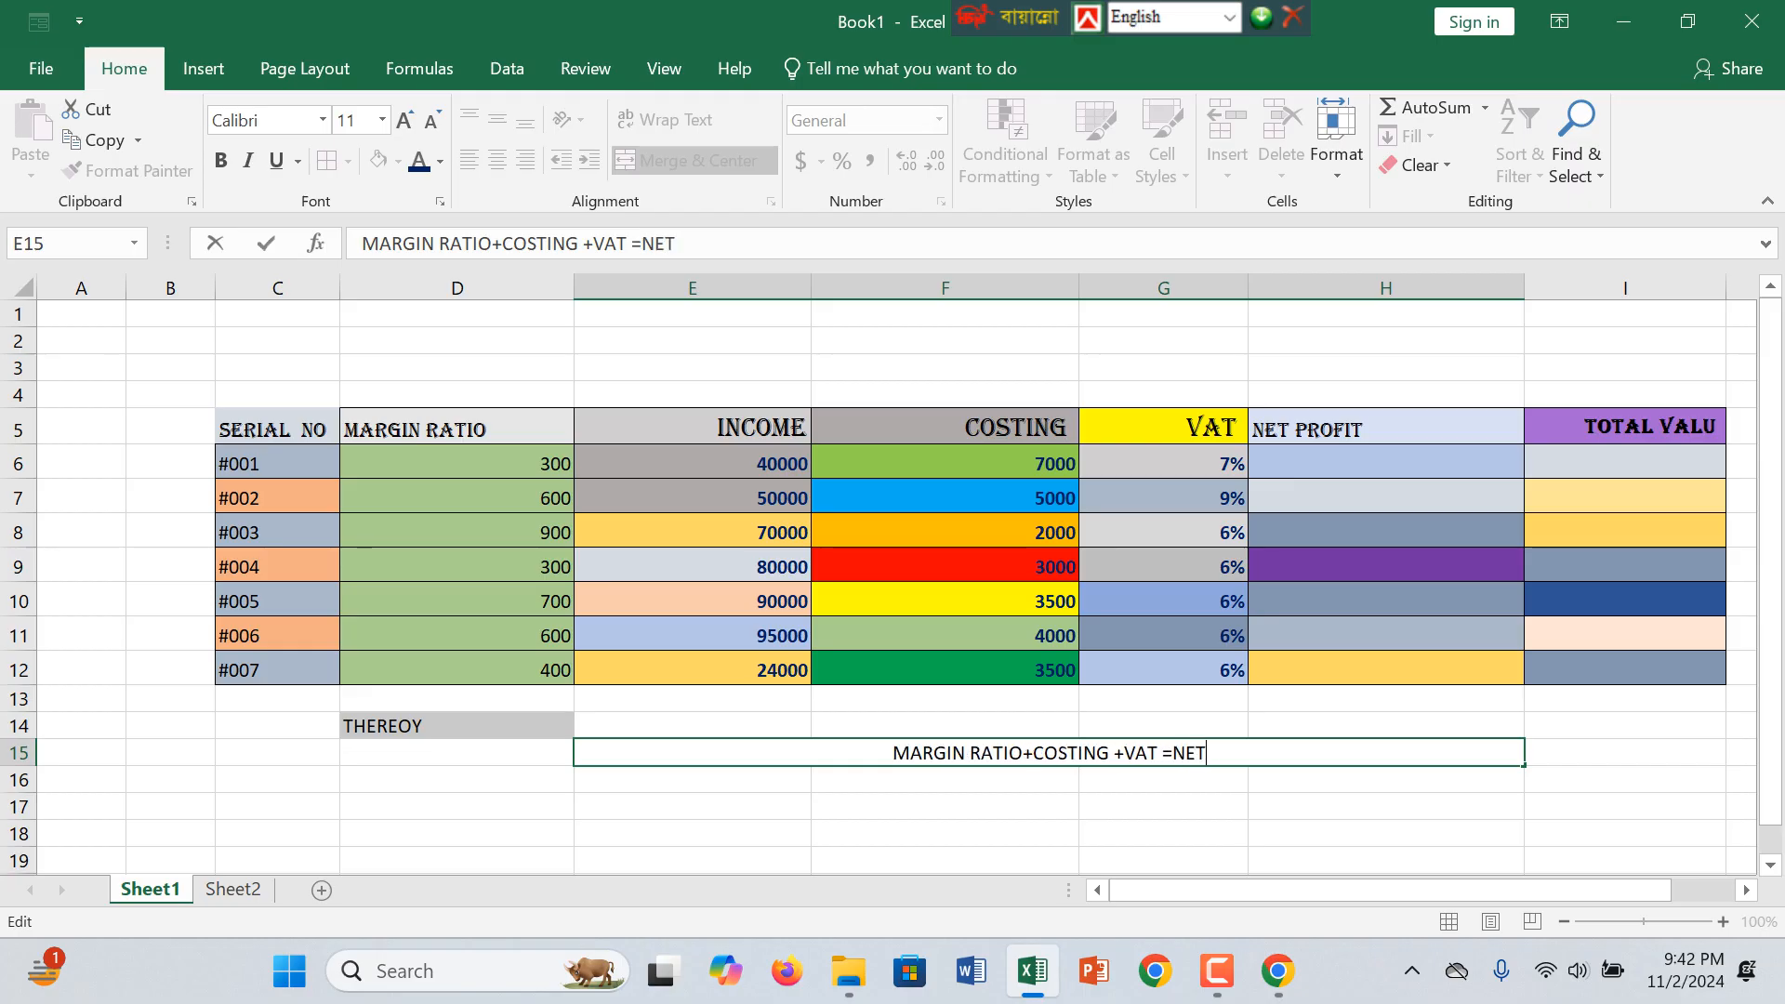
pyautogui.press('BackSpace')
pyautogui.press('BackSpace')
pyautogui.press('BackSpace')
pyautogui.write('PROFIT')
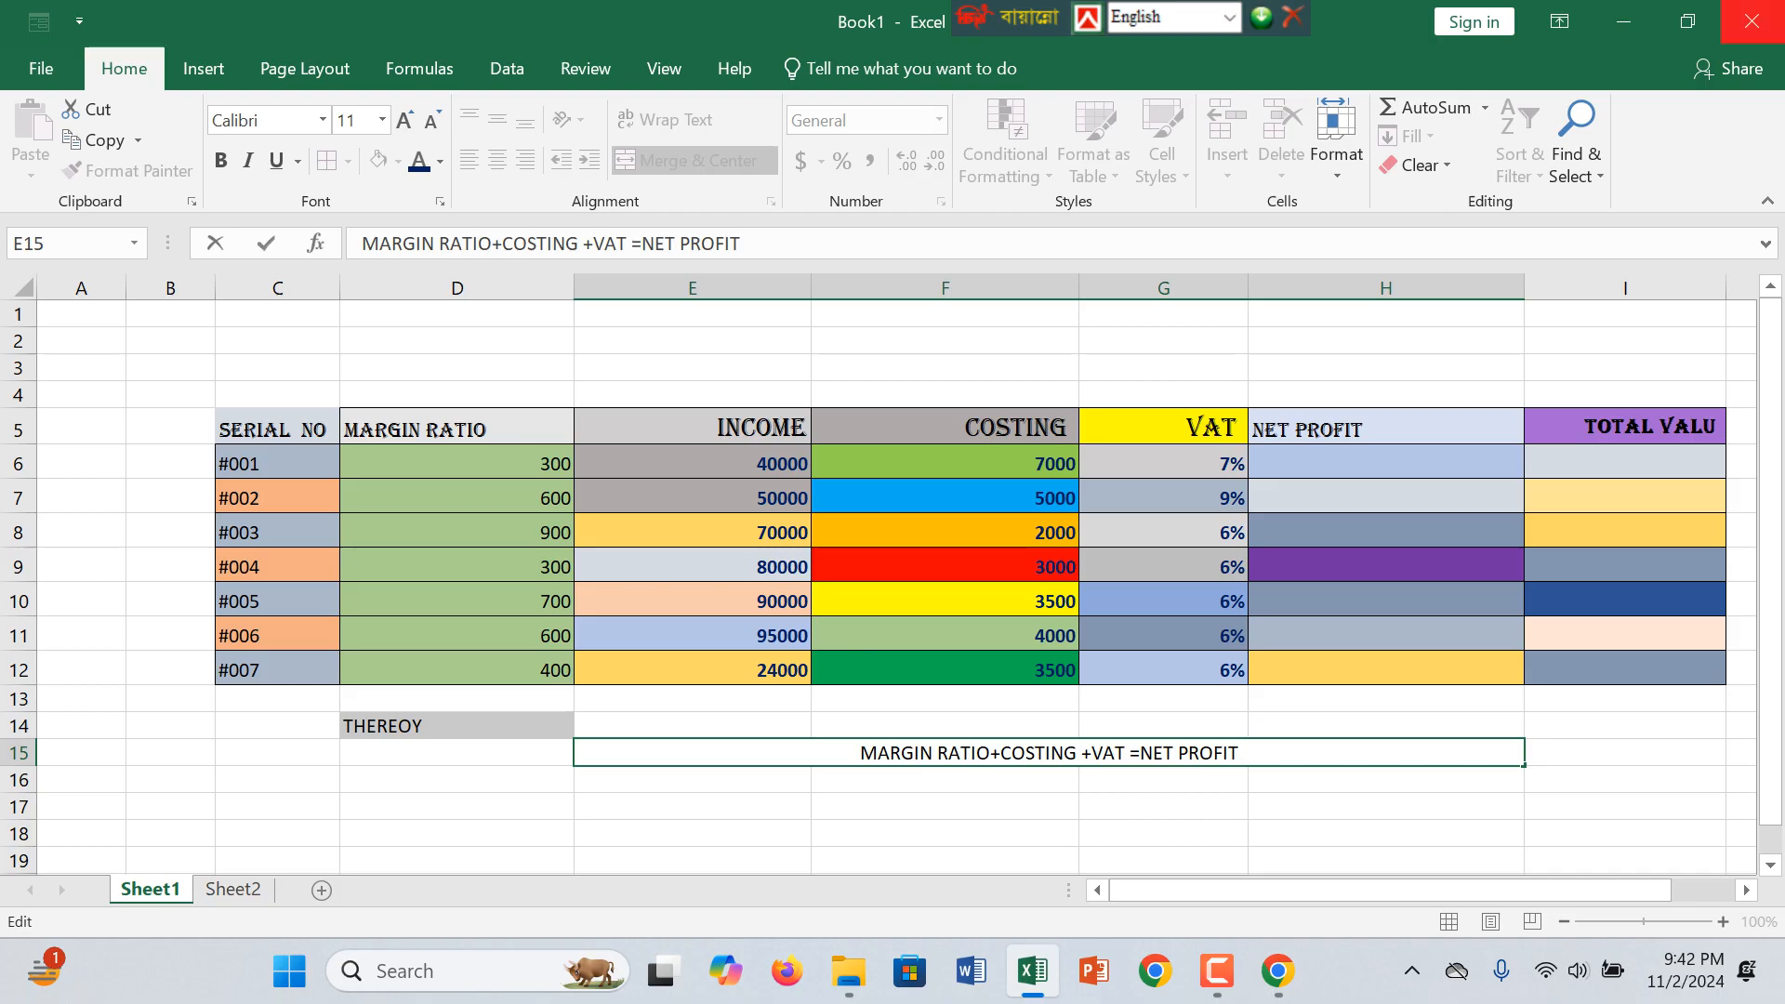
# Step: Begin a formula in the NET PROFIT cell H6 of serial #001
pyautogui.scroll(-1, 893, 558)
pyautogui.click(1386, 381)
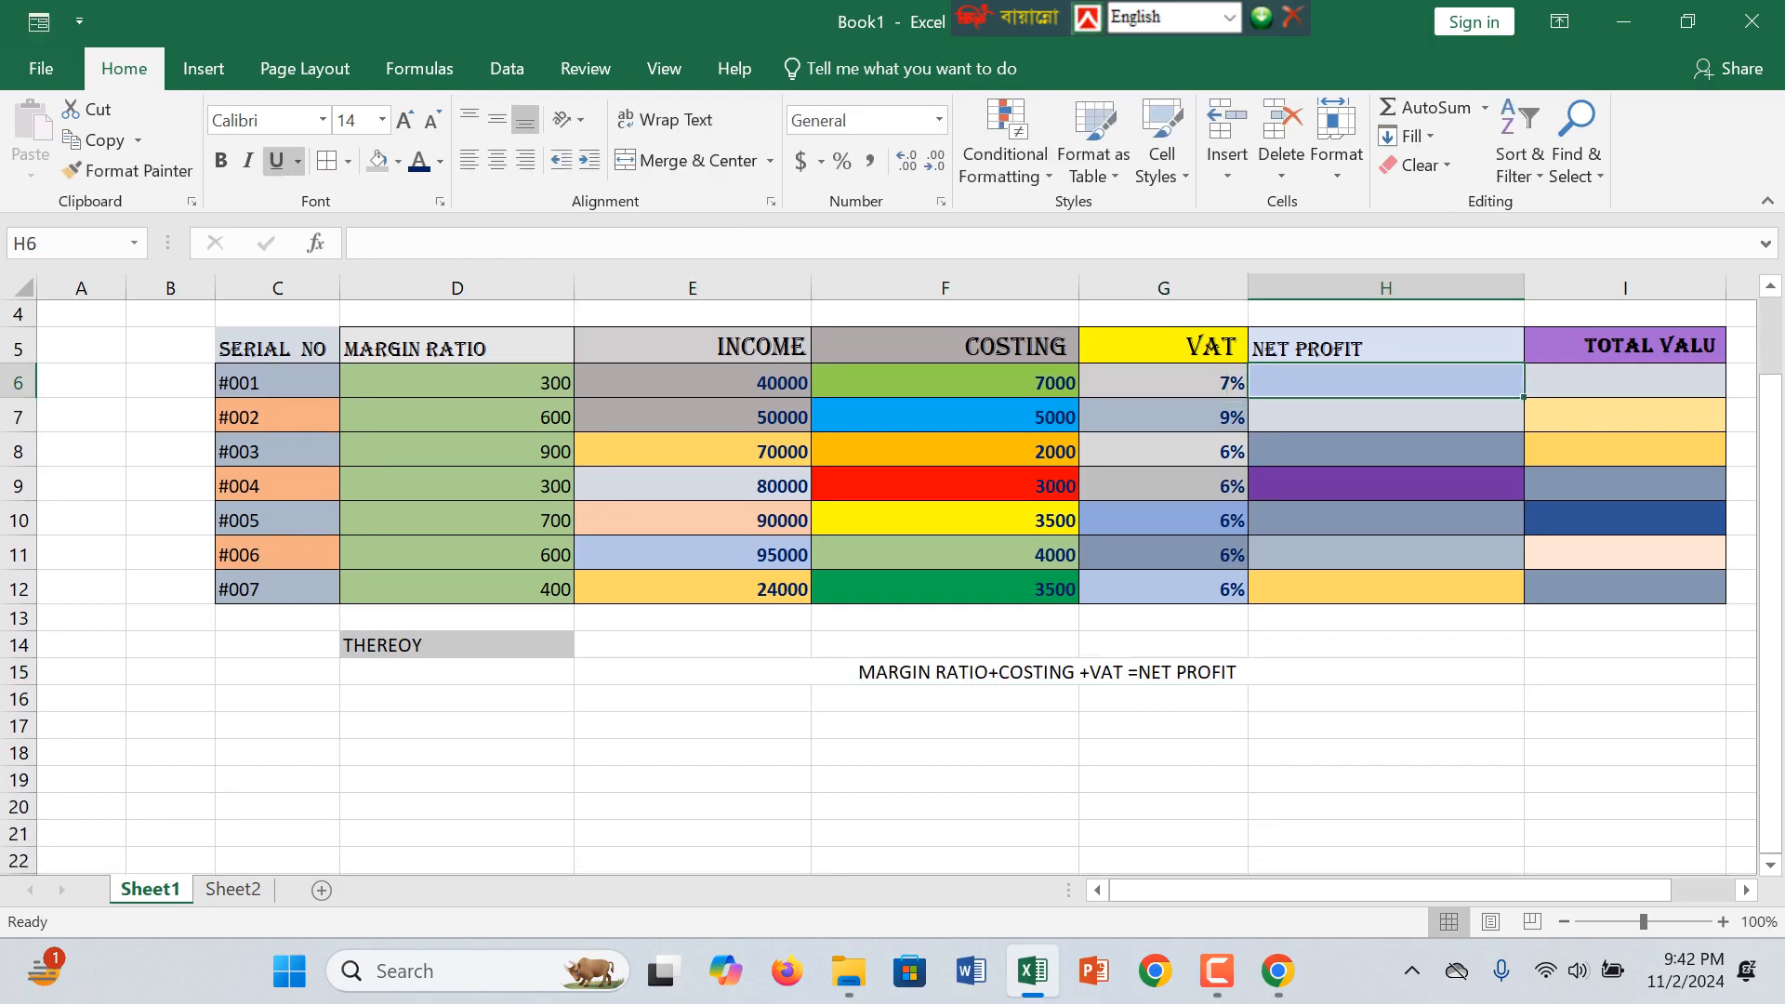
pyautogui.write('=')
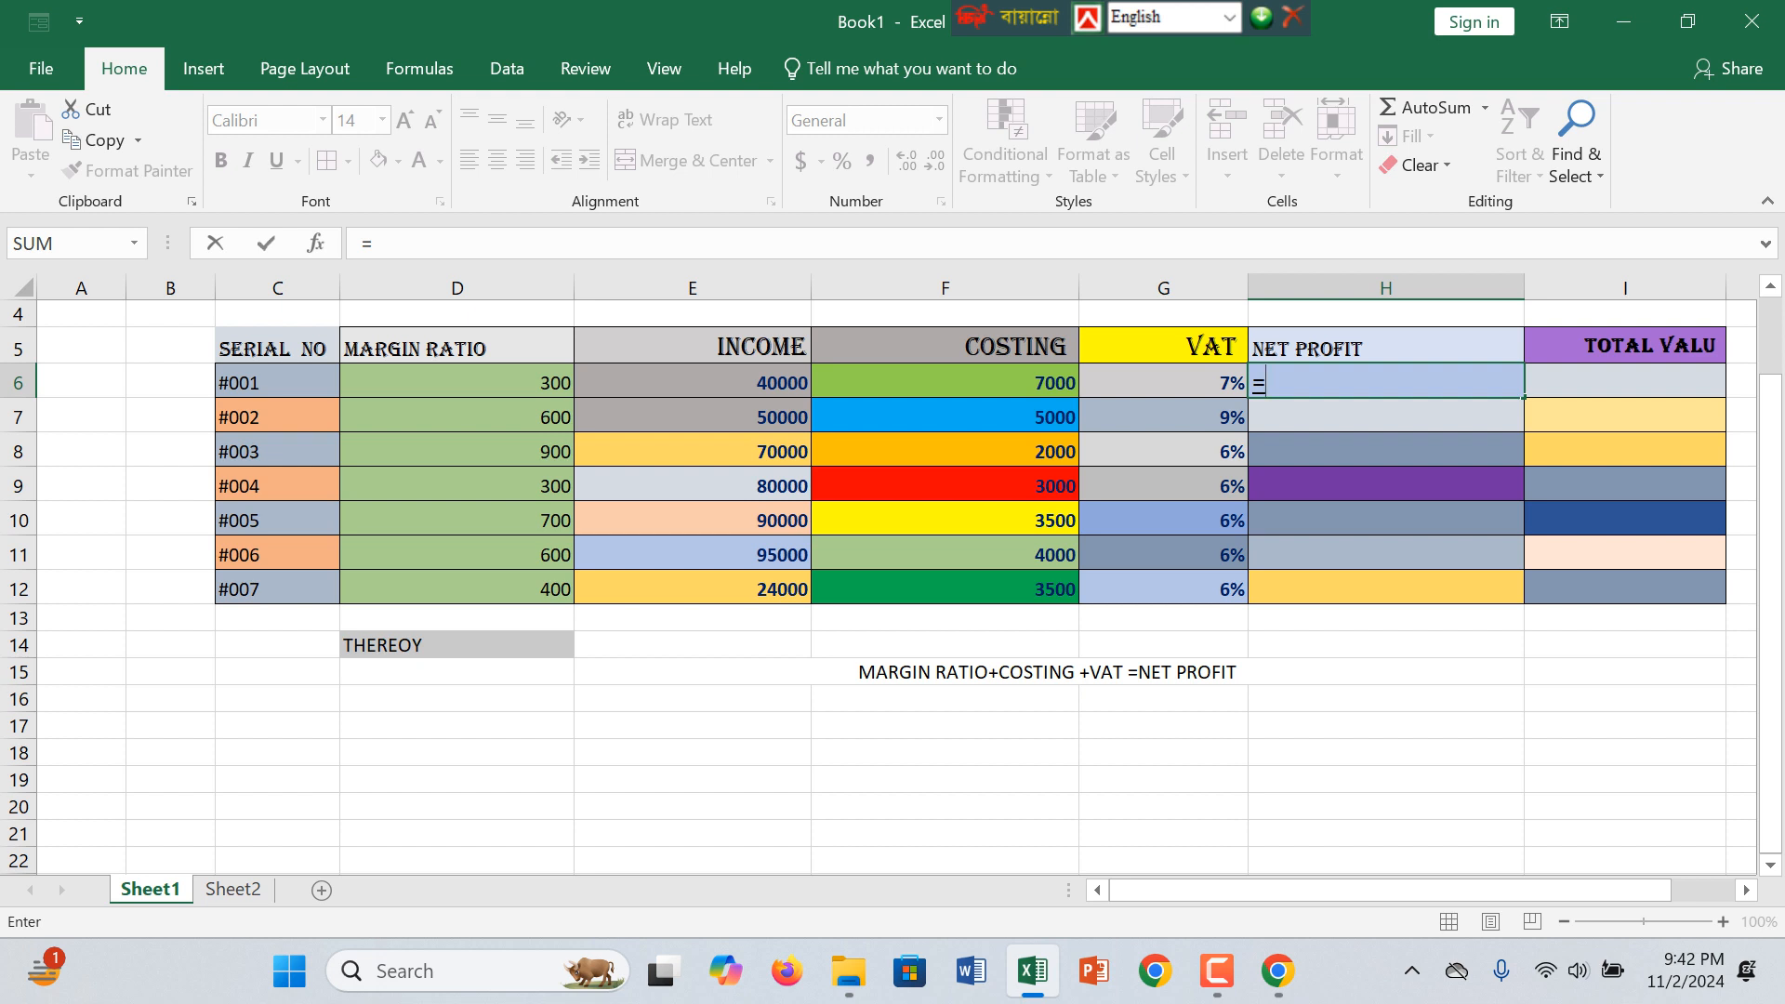
pyautogui.click(457, 383)
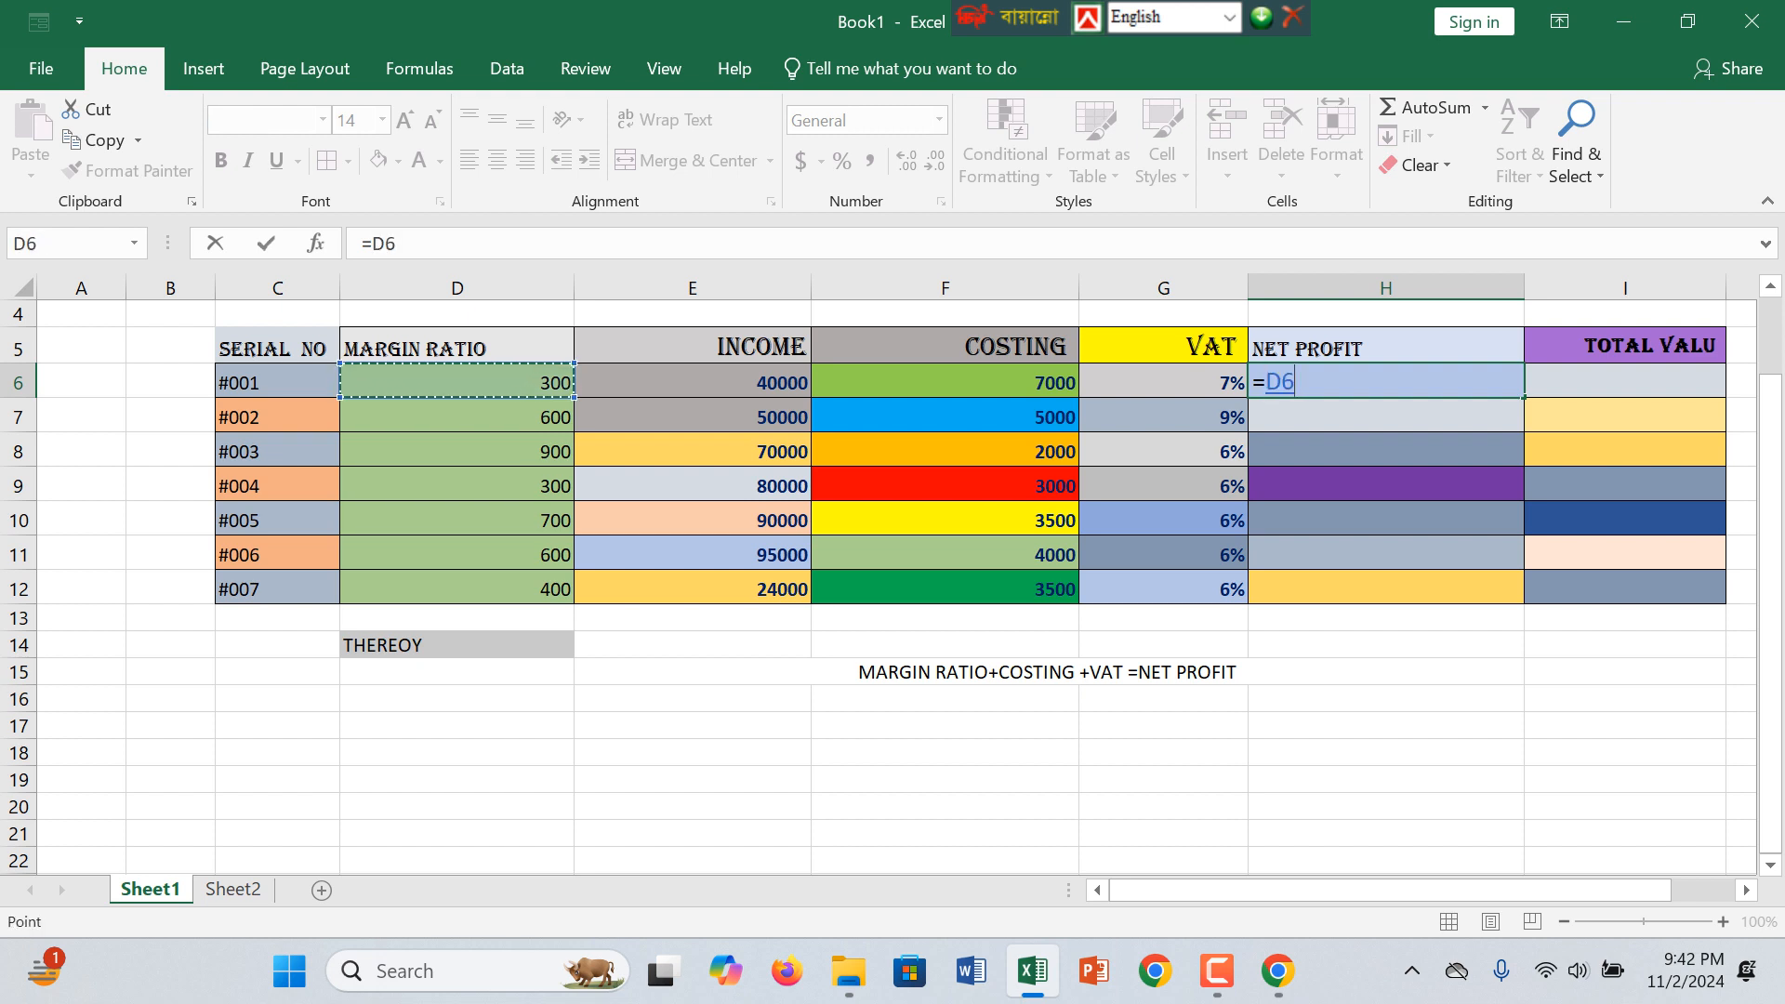
pyautogui.press('F2')
pyautogui.press('BackSpace')
pyautogui.press('BackSpace')
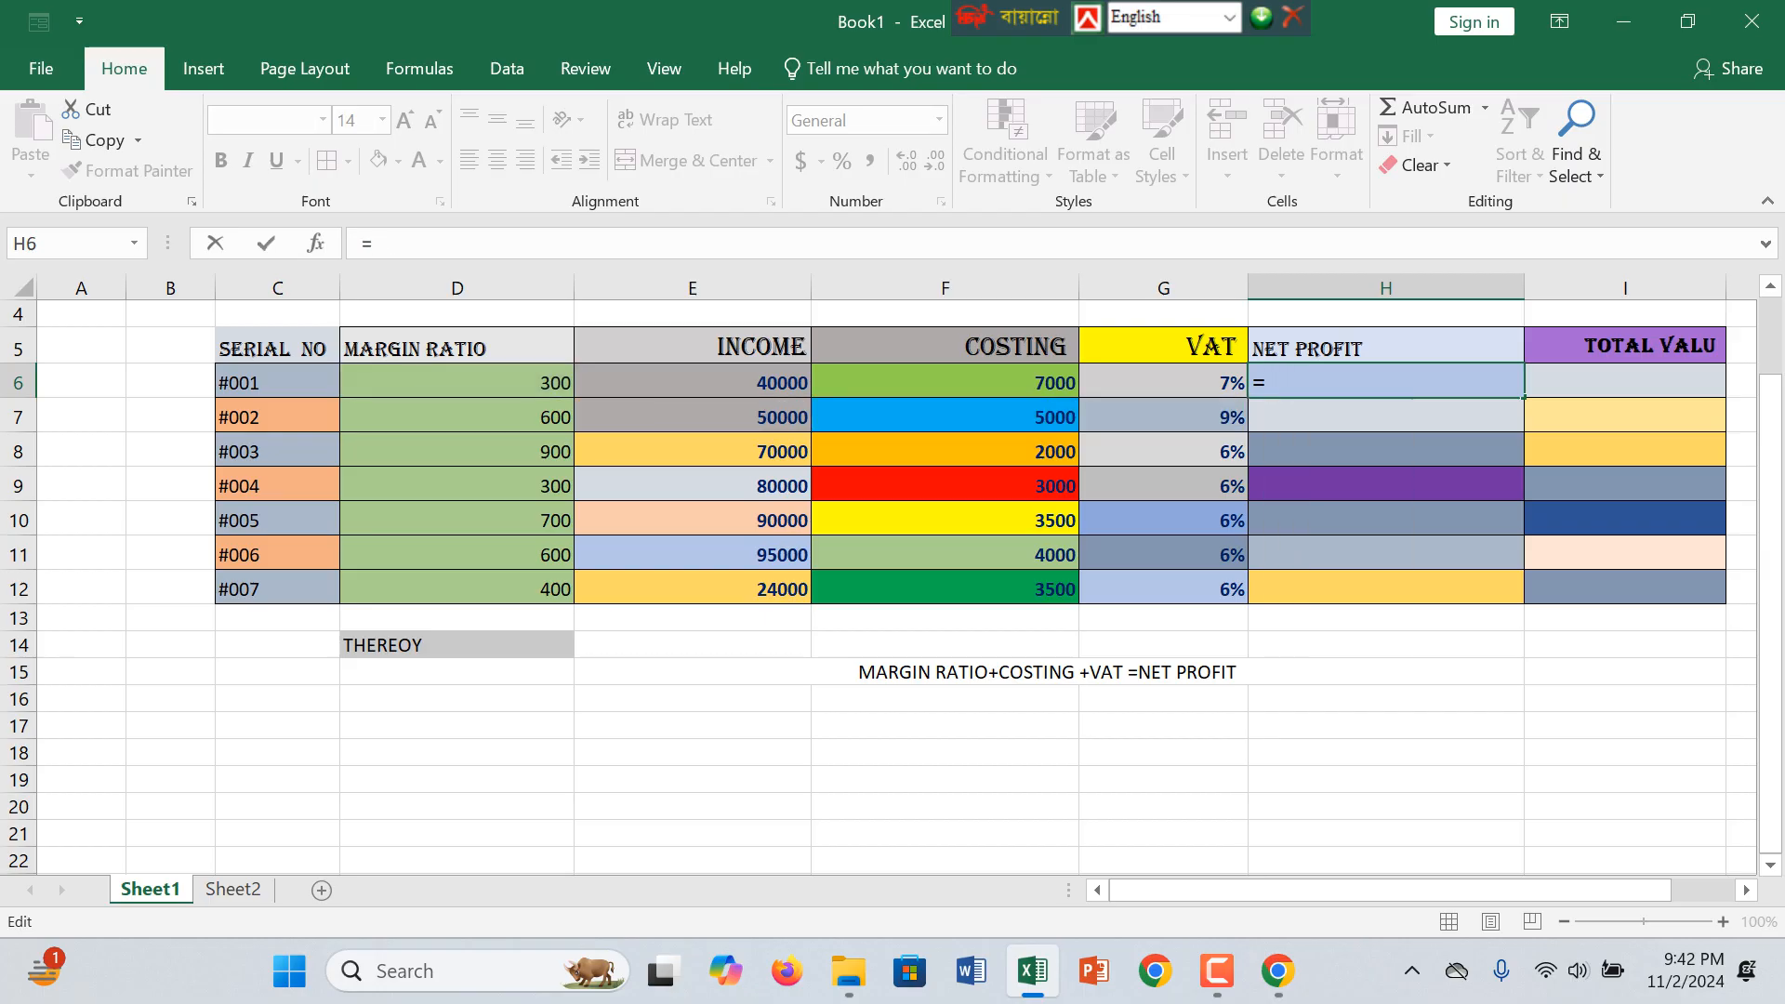
# Step: Enter the product of income and VAT, =E6*G6, as the formula in H6
pyautogui.scroll(1, 891, 585)
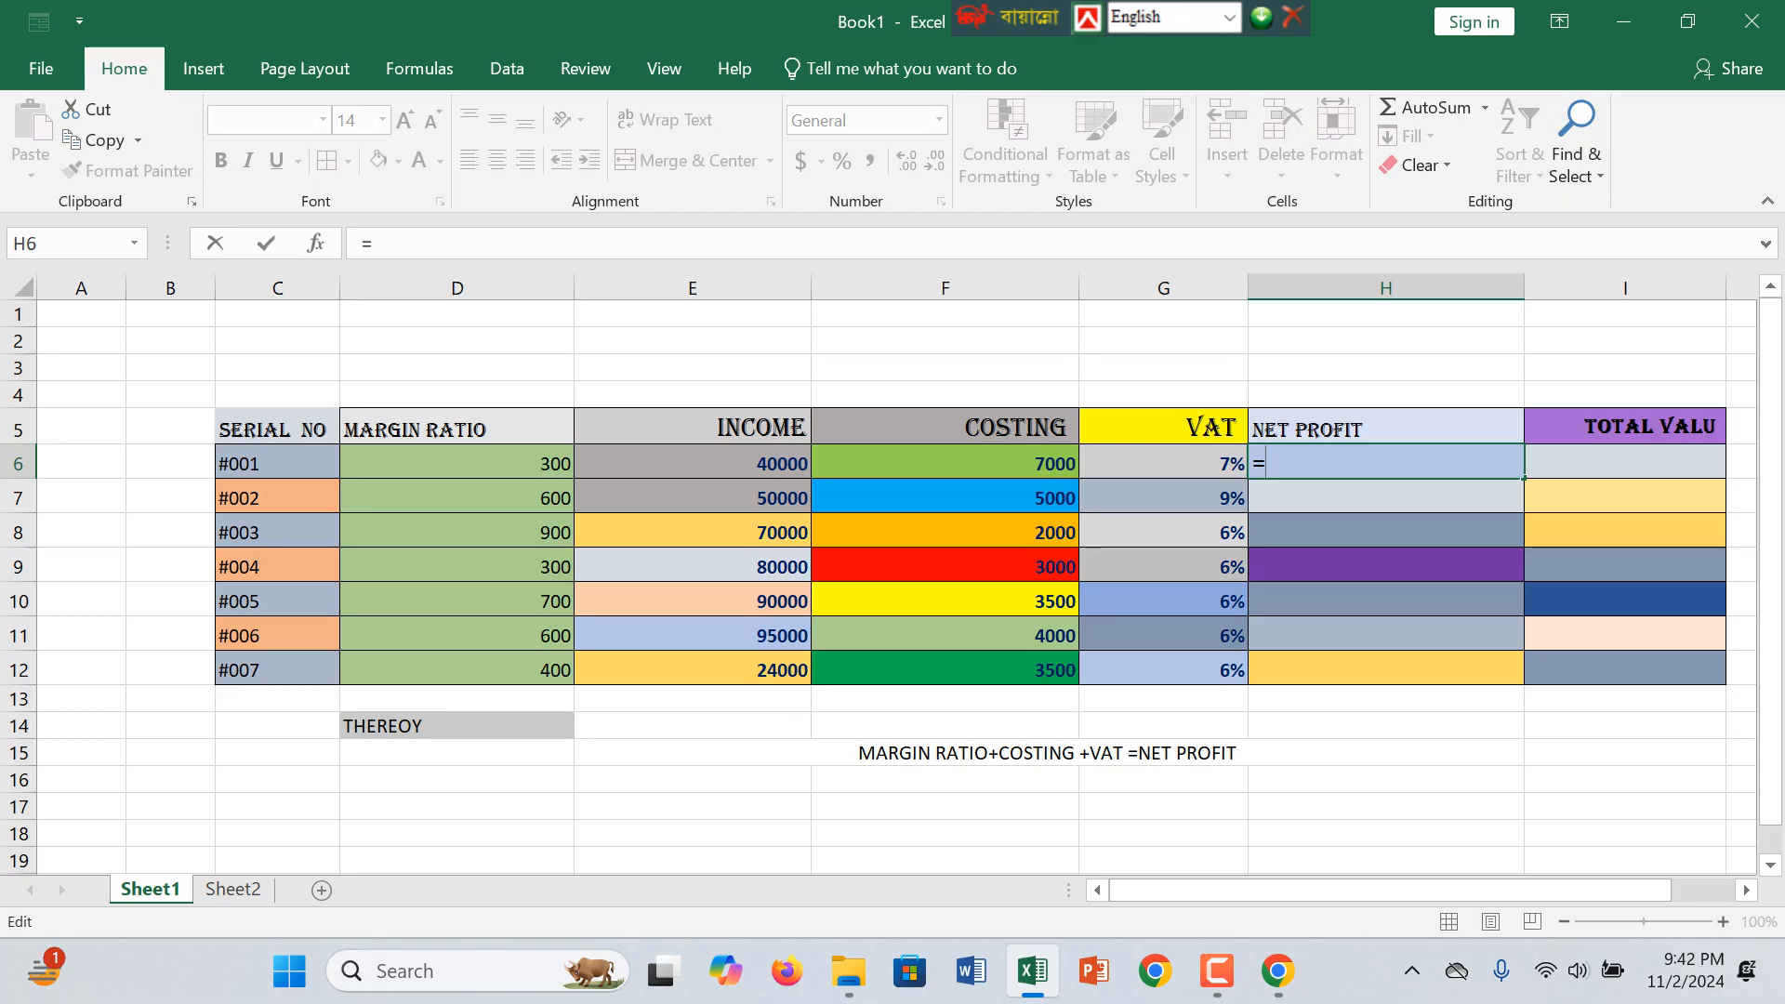
pyautogui.click(693, 463)
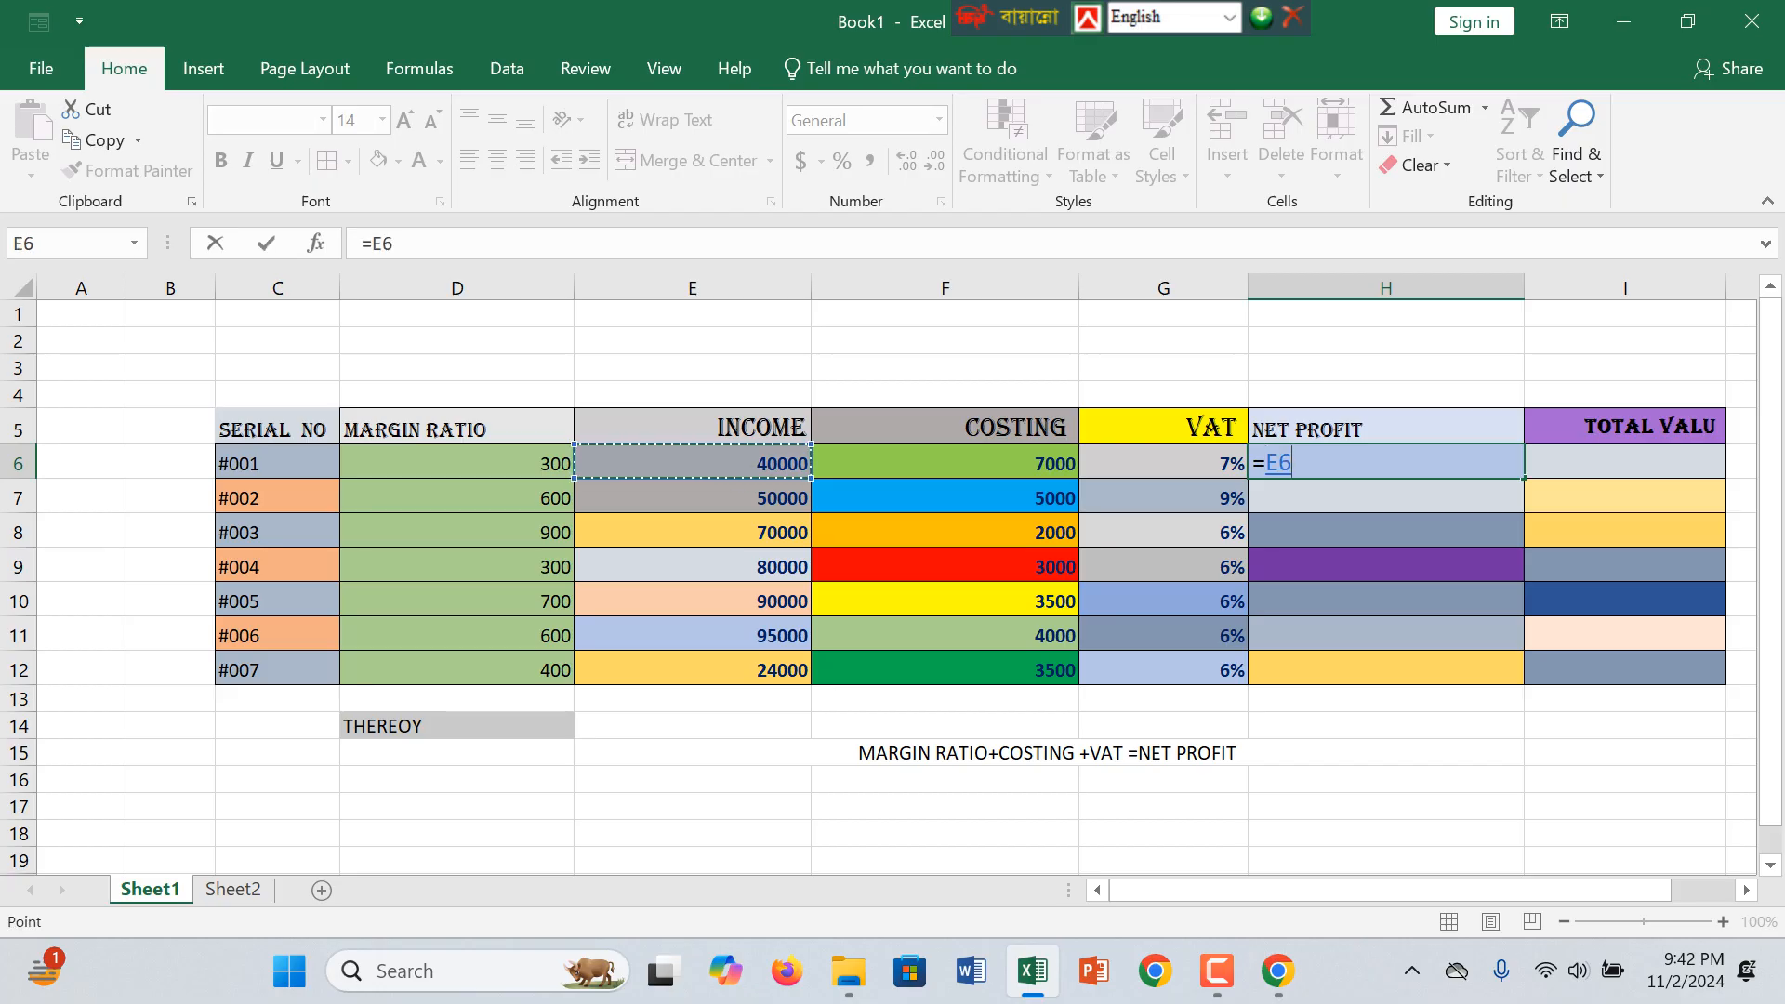
pyautogui.write('*')
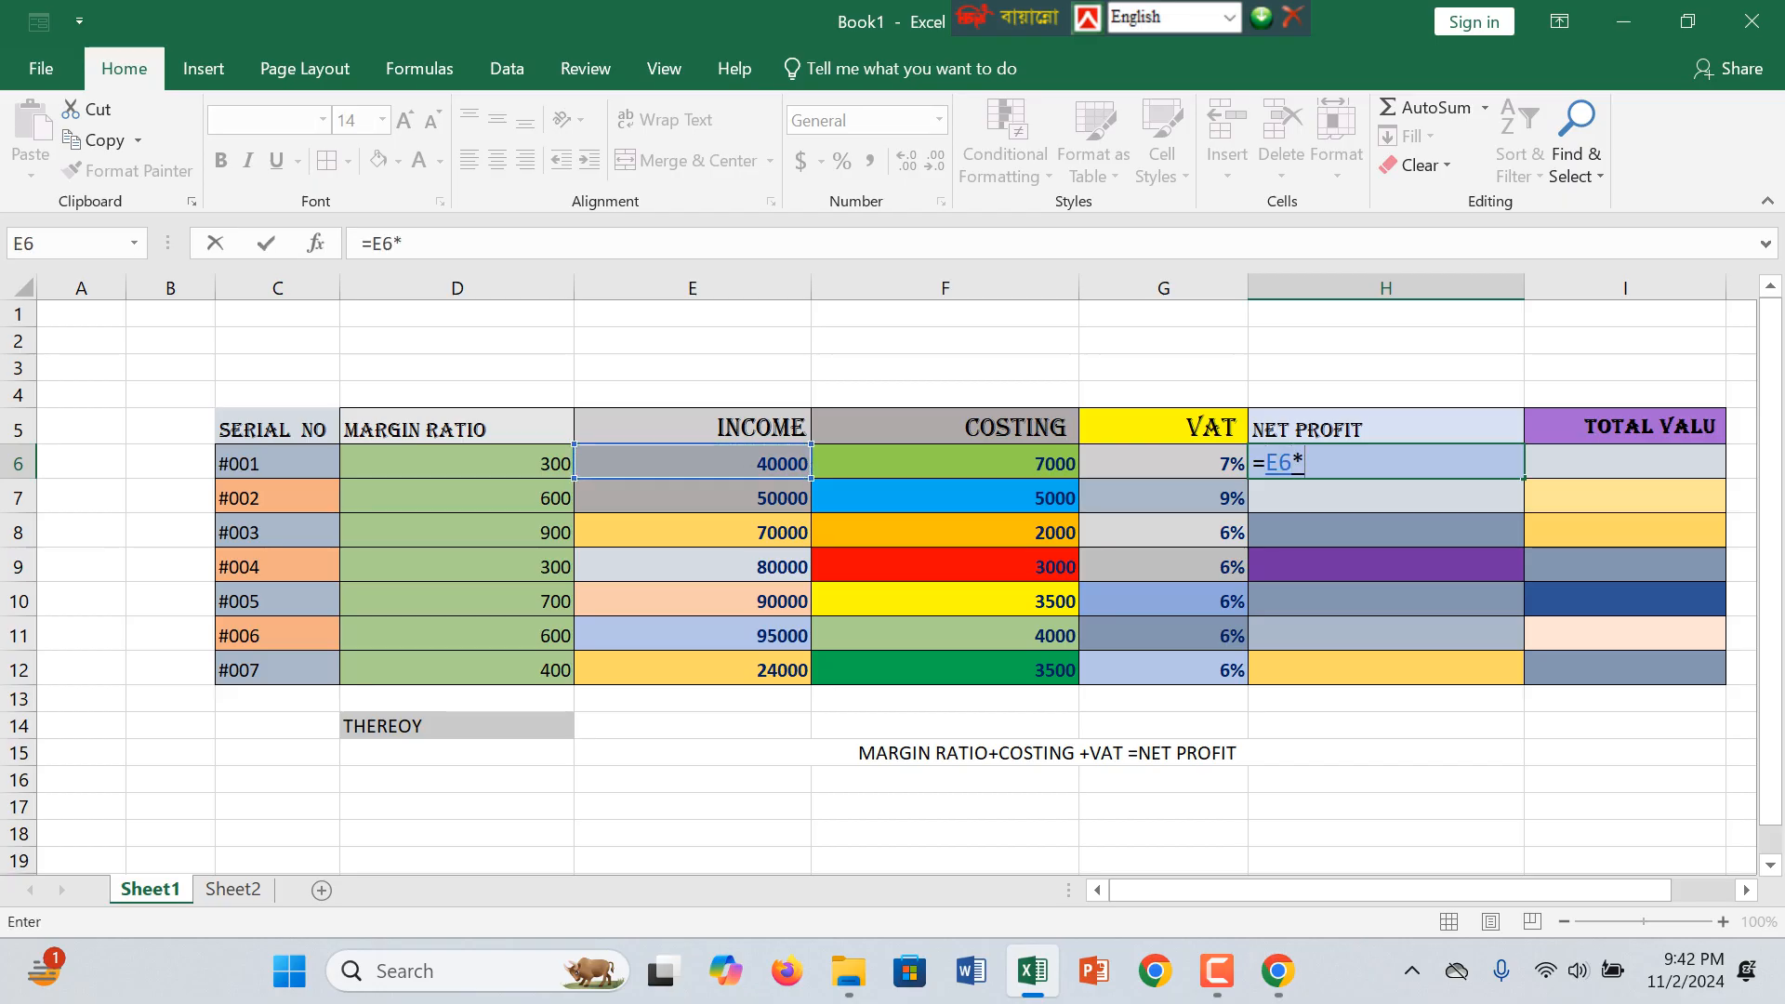
pyautogui.click(1163, 463)
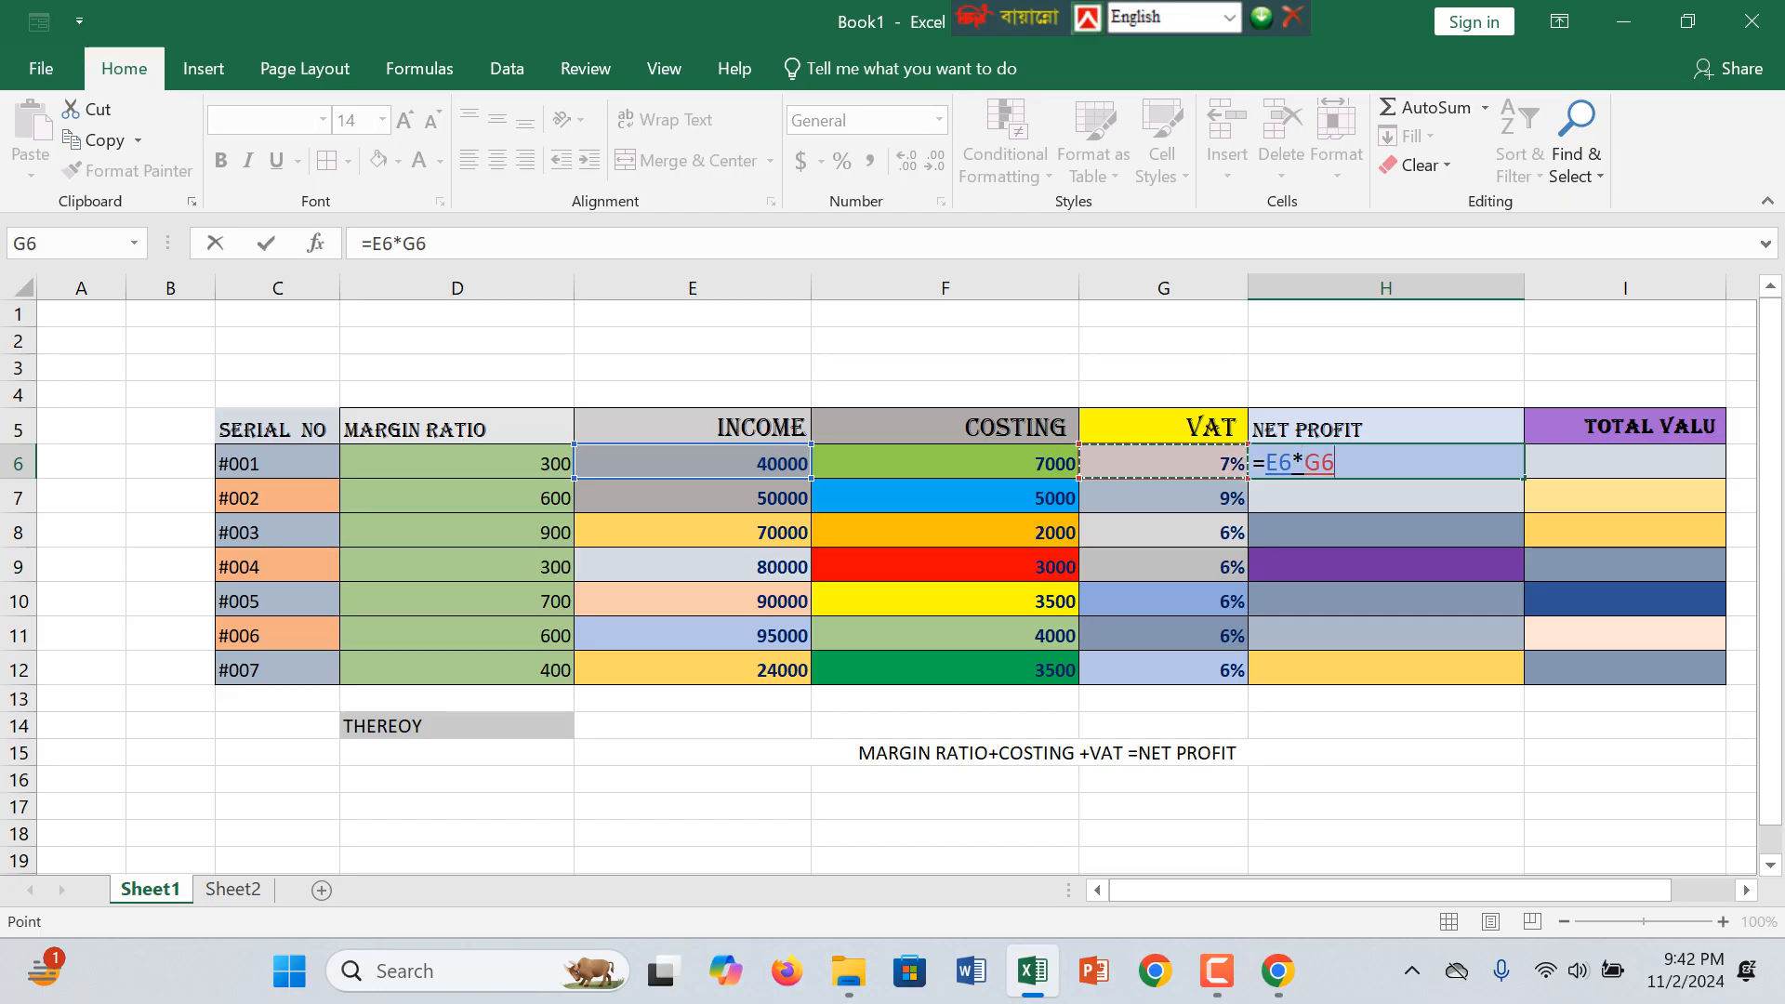
pyautogui.press('Return')
# Step: Add the costing and margin ratio cells to the net profit formula in H6, making it =E6*G6+F6+D6
pyautogui.press('Up')
pyautogui.press('F2')
pyautogui.write('+')
pyautogui.press('F2')
pyautogui.press('Left')
pyautogui.press('Left')
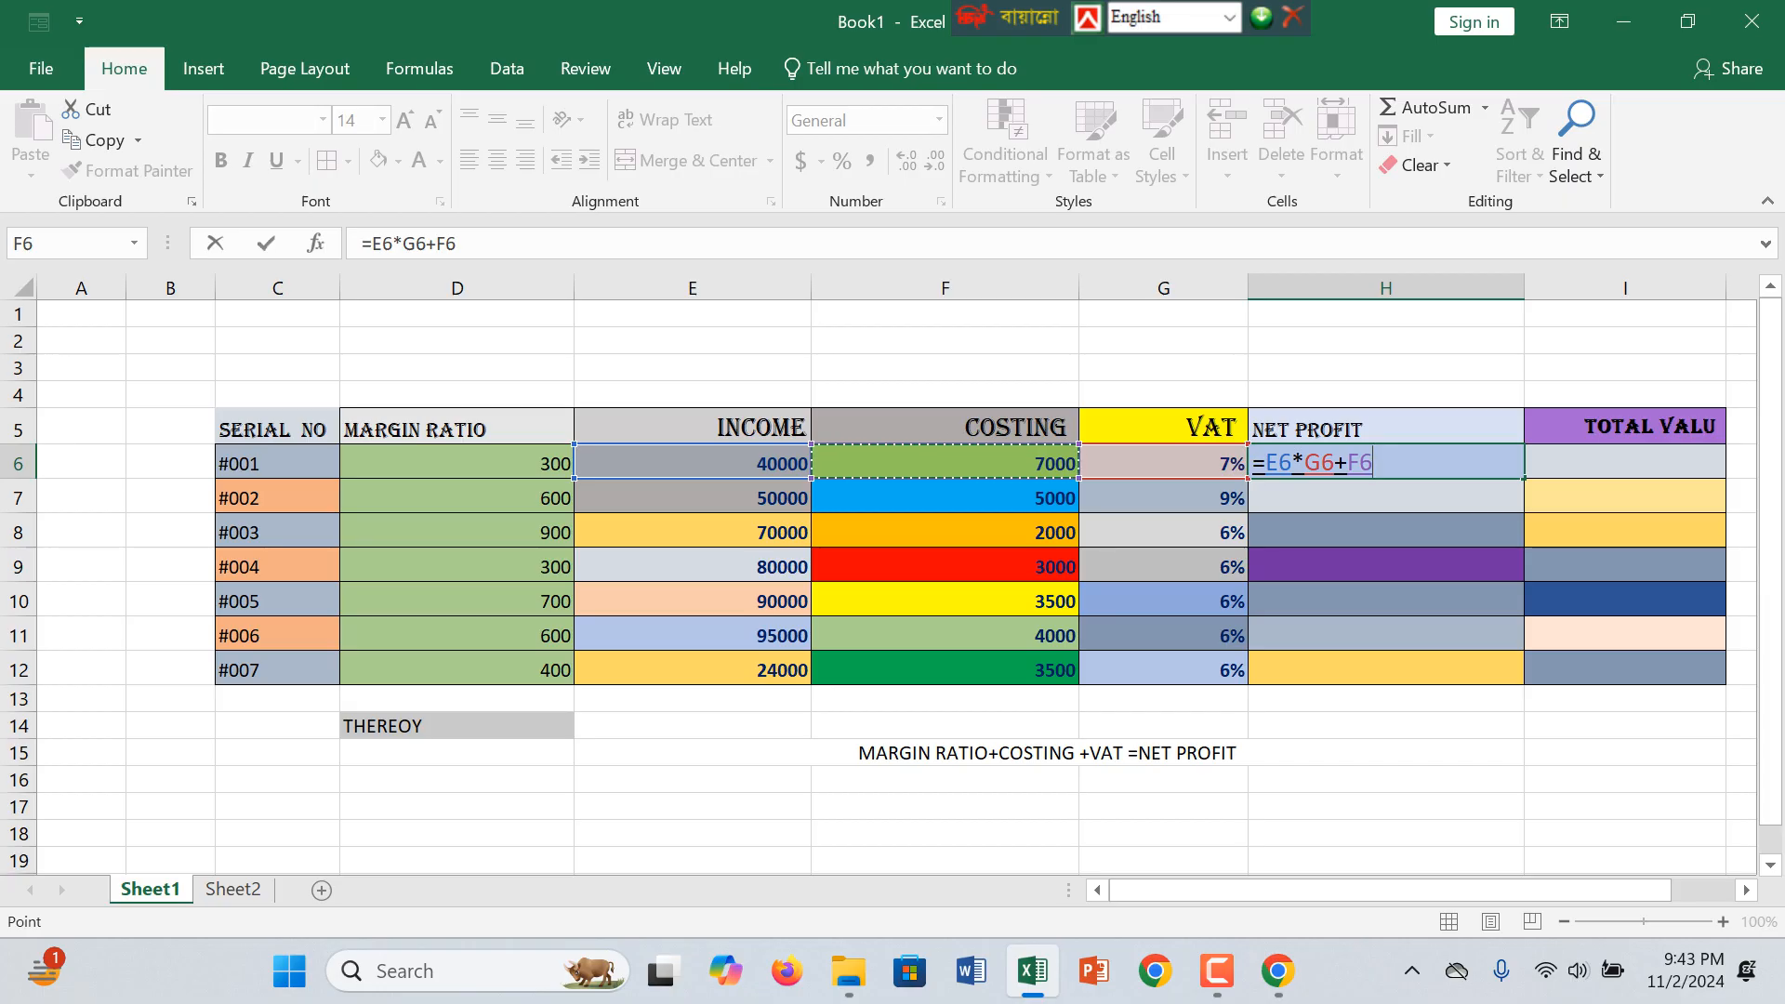
pyautogui.write('+')
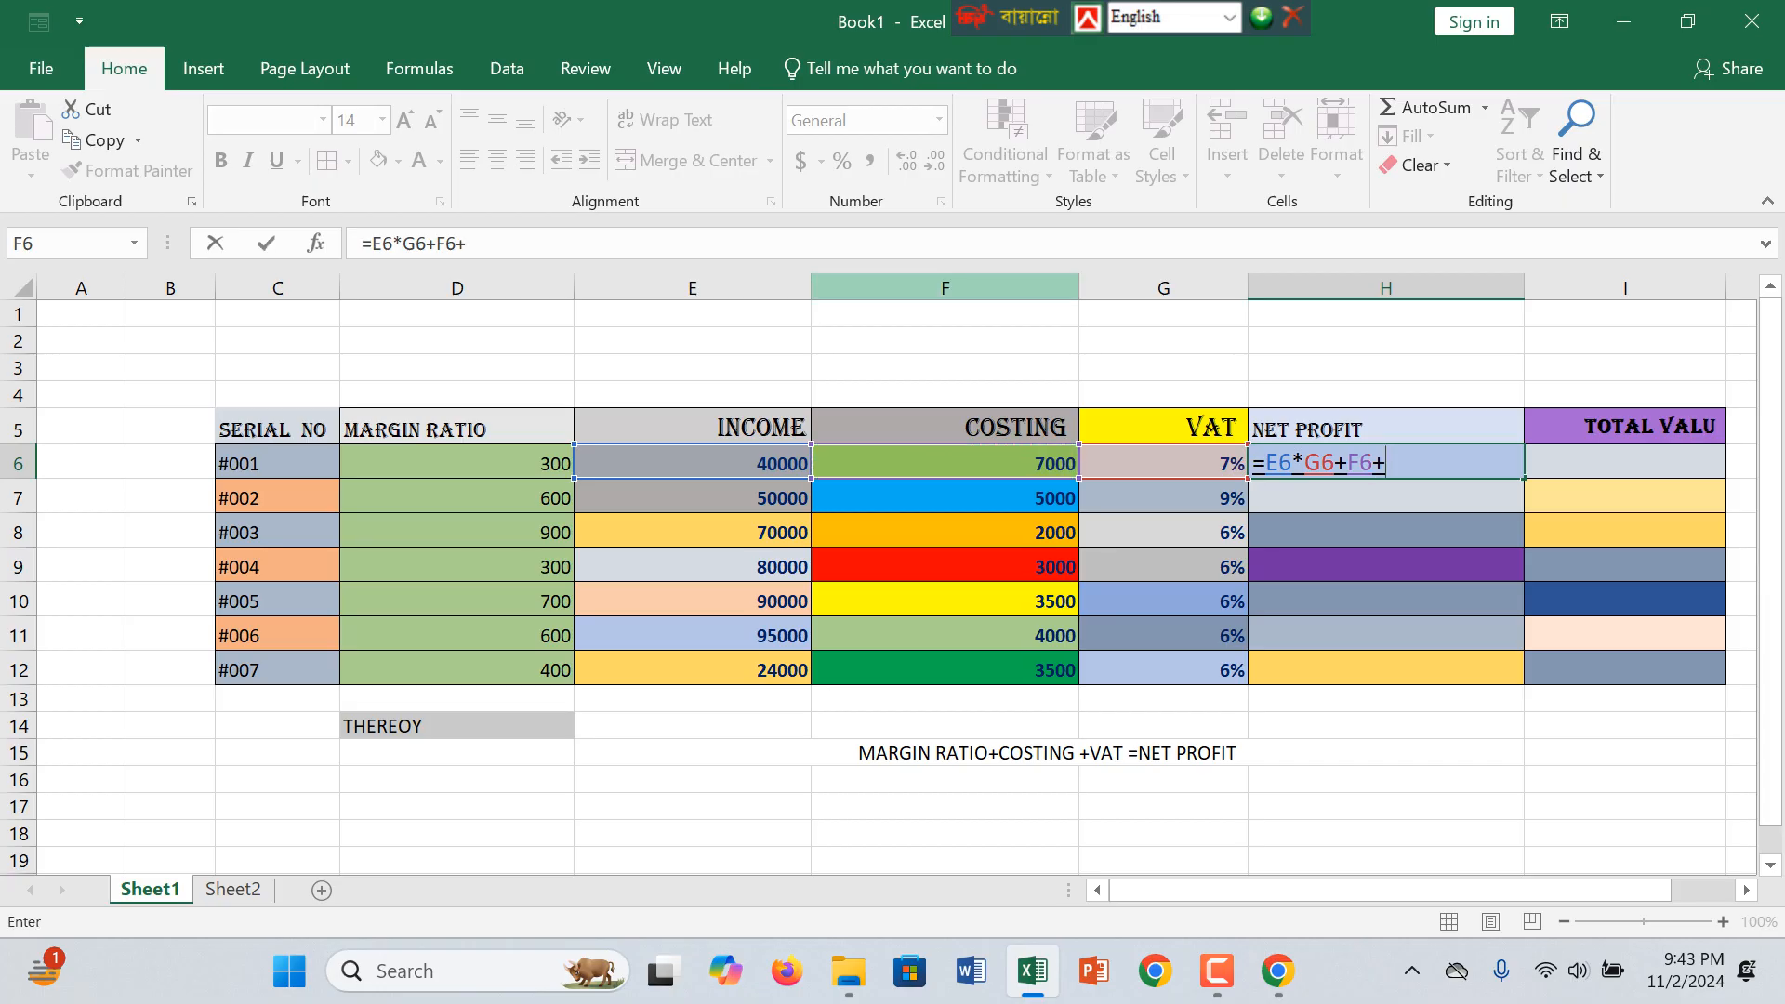
pyautogui.click(457, 463)
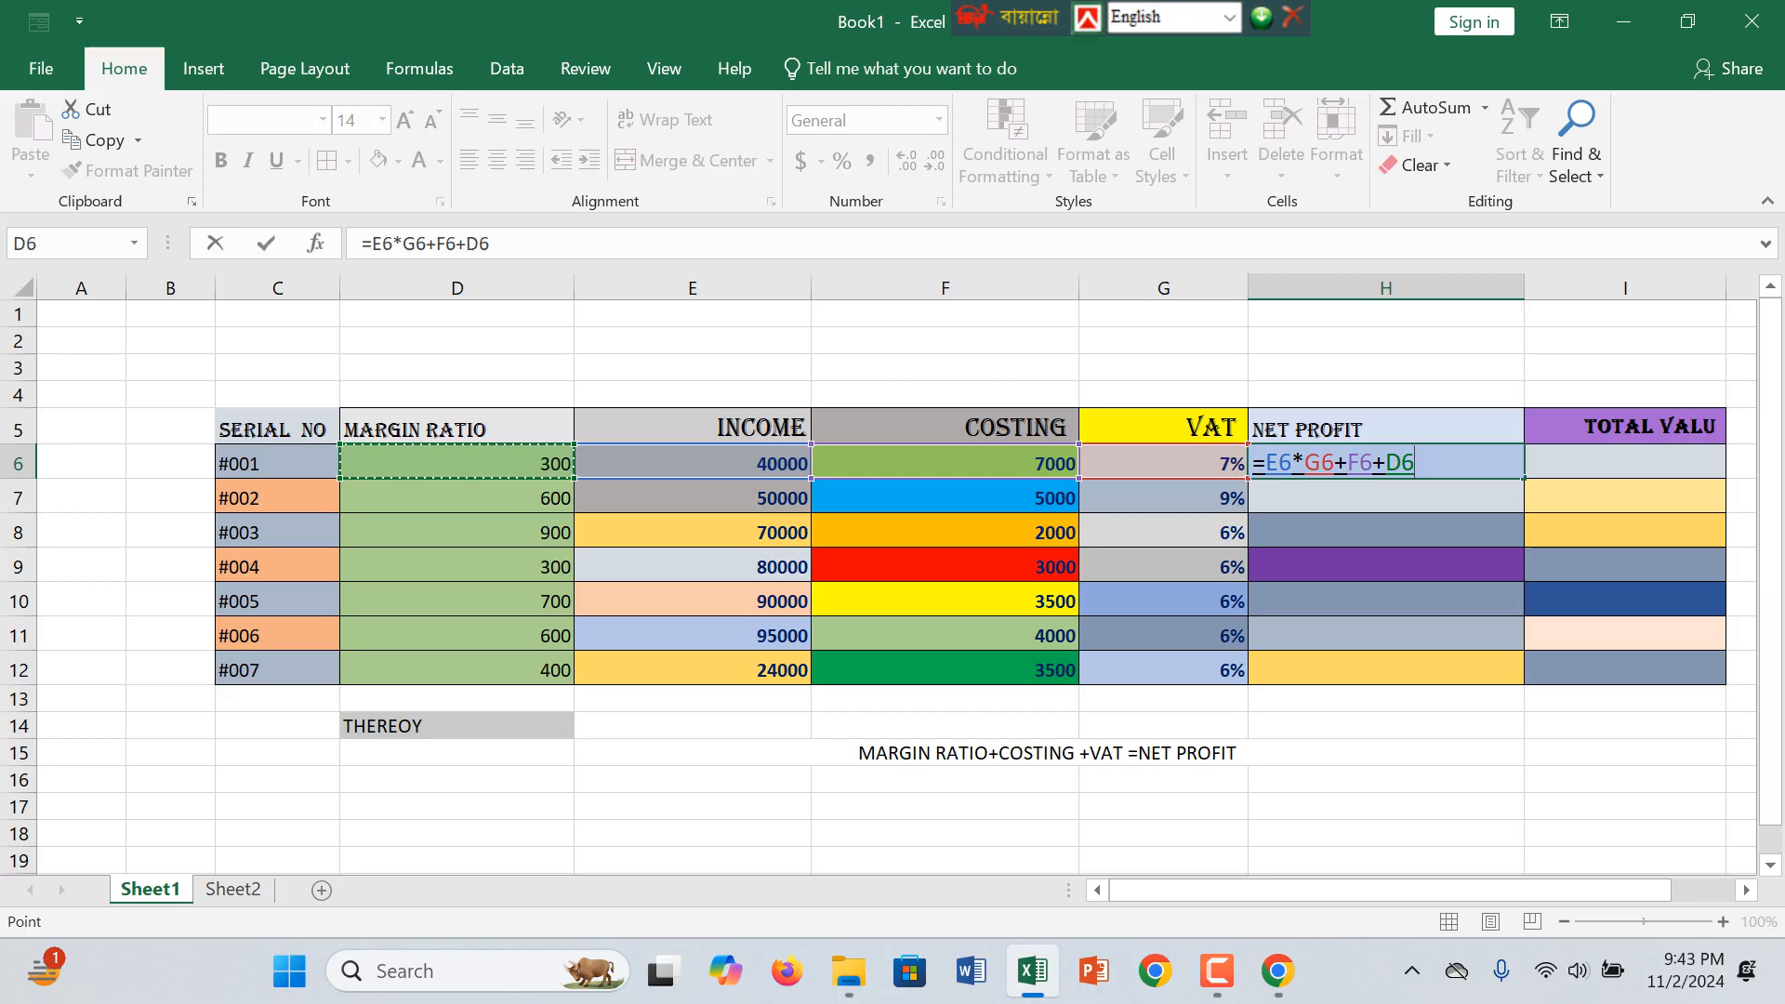
pyautogui.click(1292, 463)
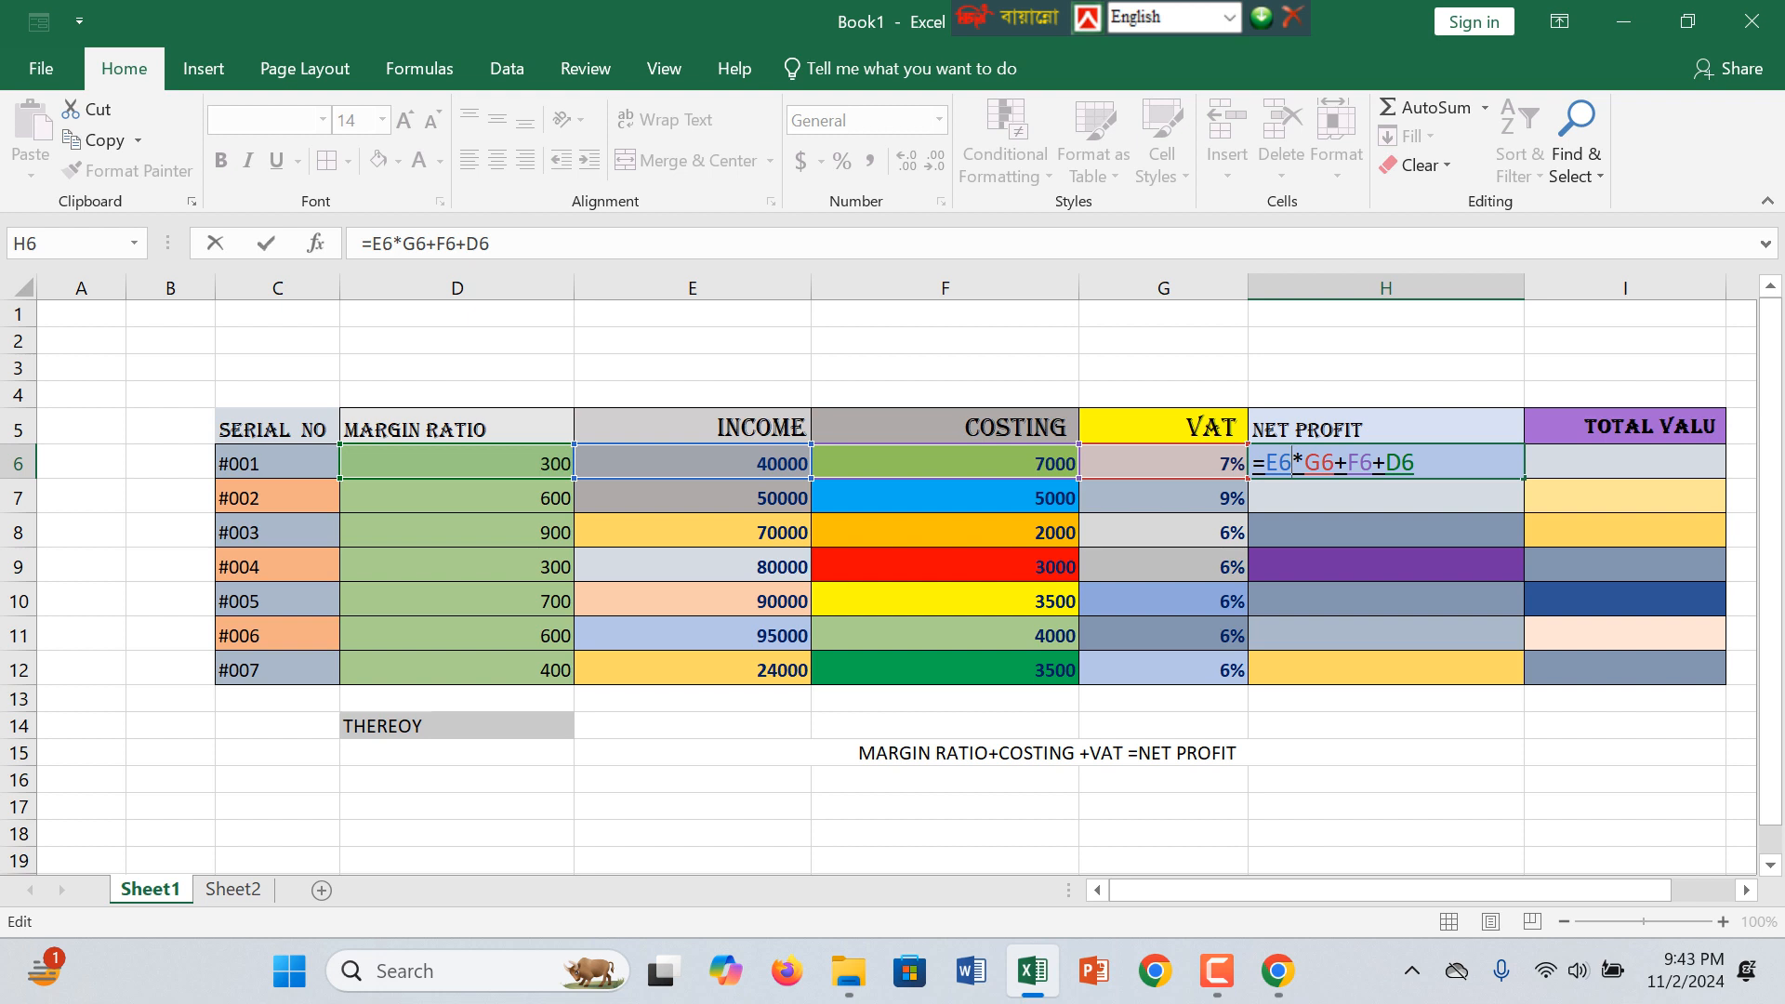
pyautogui.press('Return')
# Step: Fill the net profit formula from H6 down through H12 for all remaining serials
pyautogui.click(1385, 462)
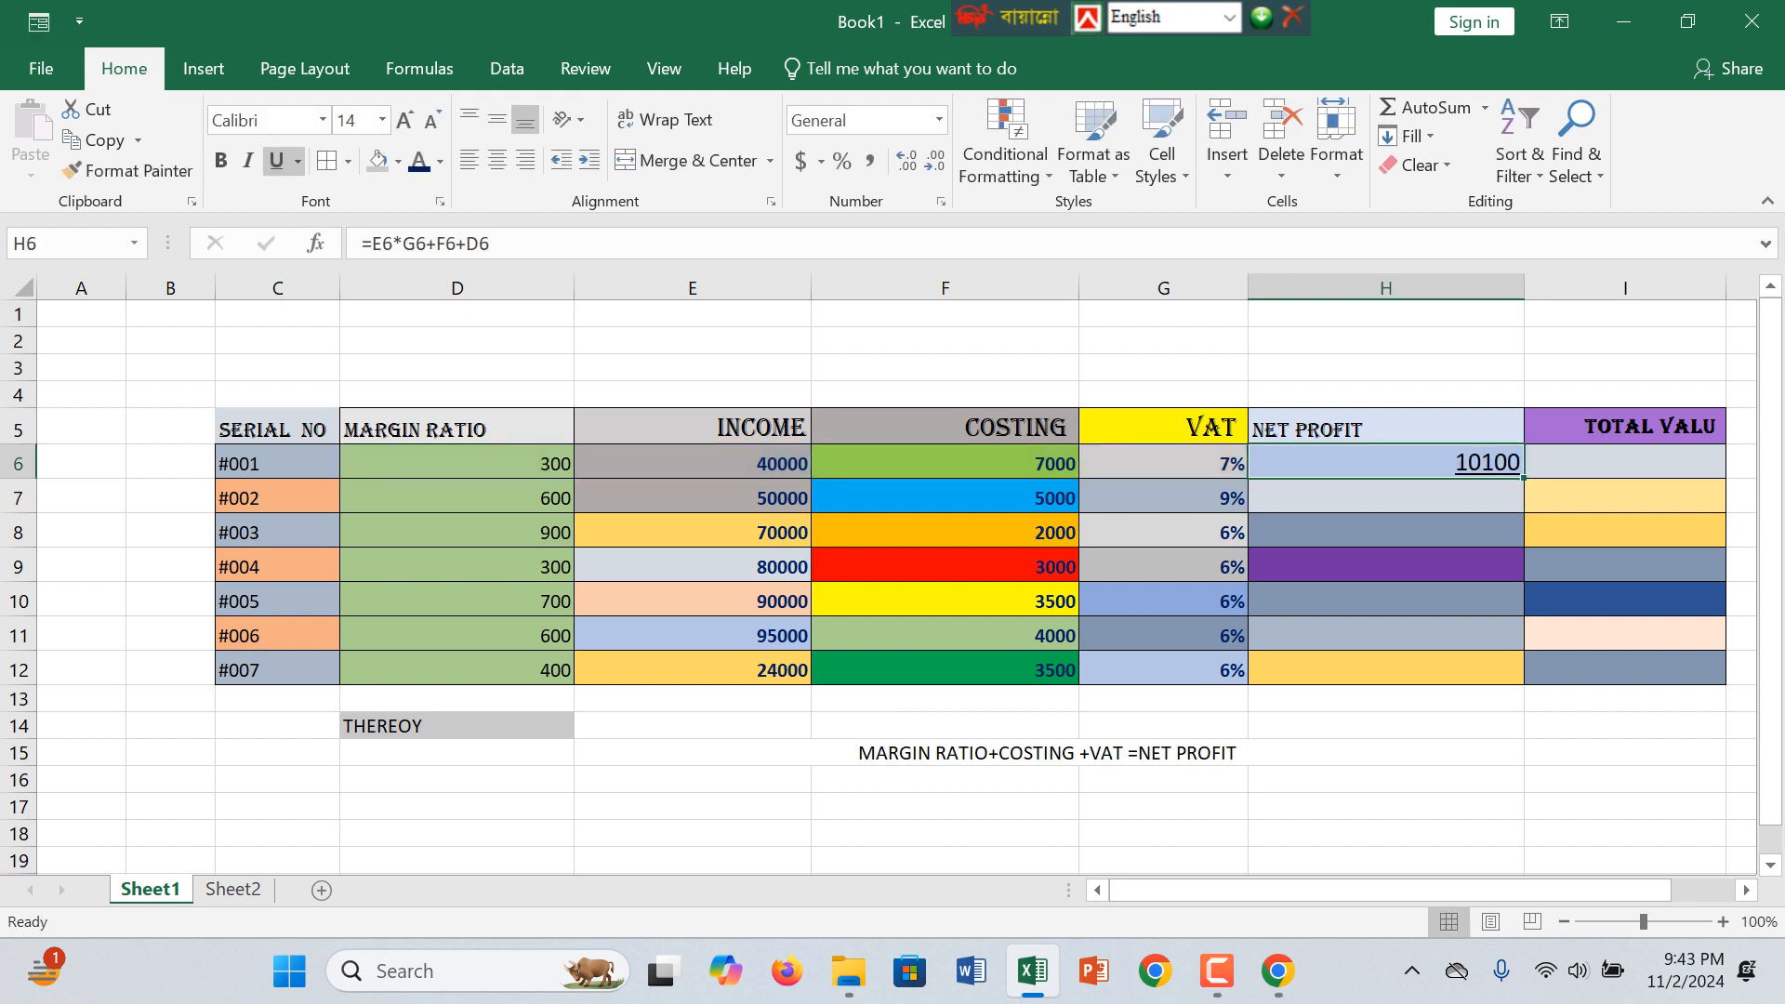
pyautogui.moveTo(1524, 479); pyautogui.dragTo(1524, 686)
pyautogui.click(1385, 833)
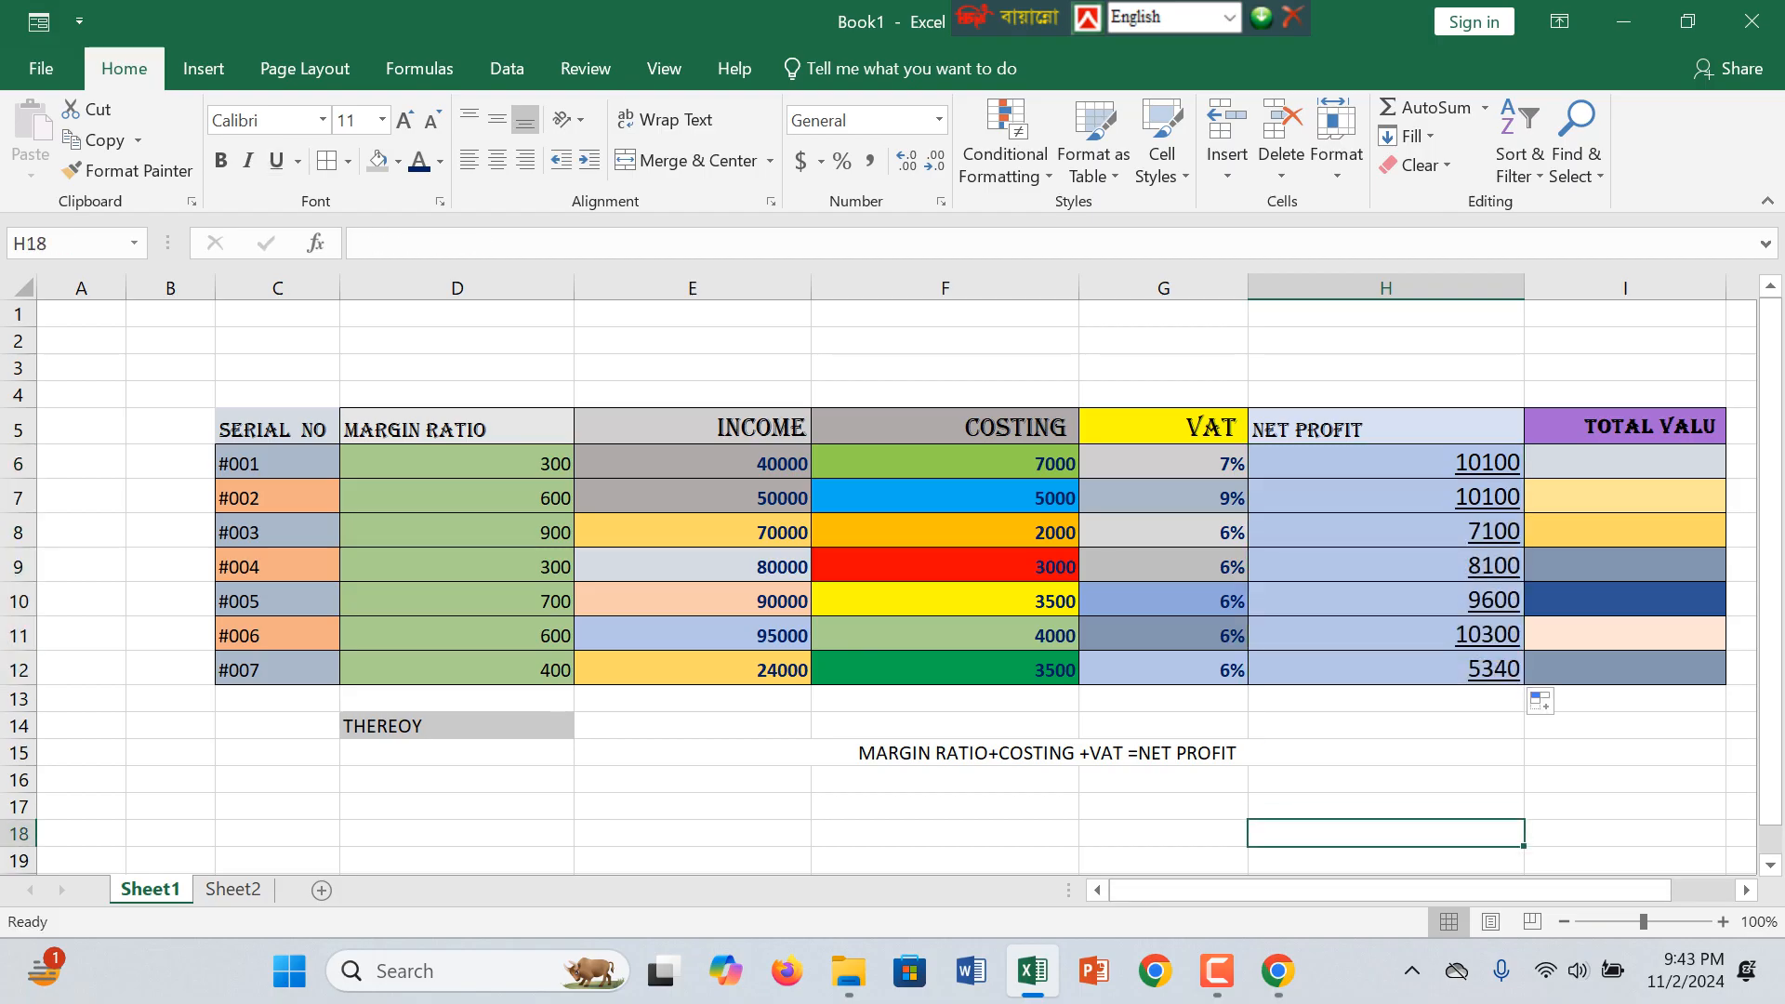
pyautogui.click(1625, 462)
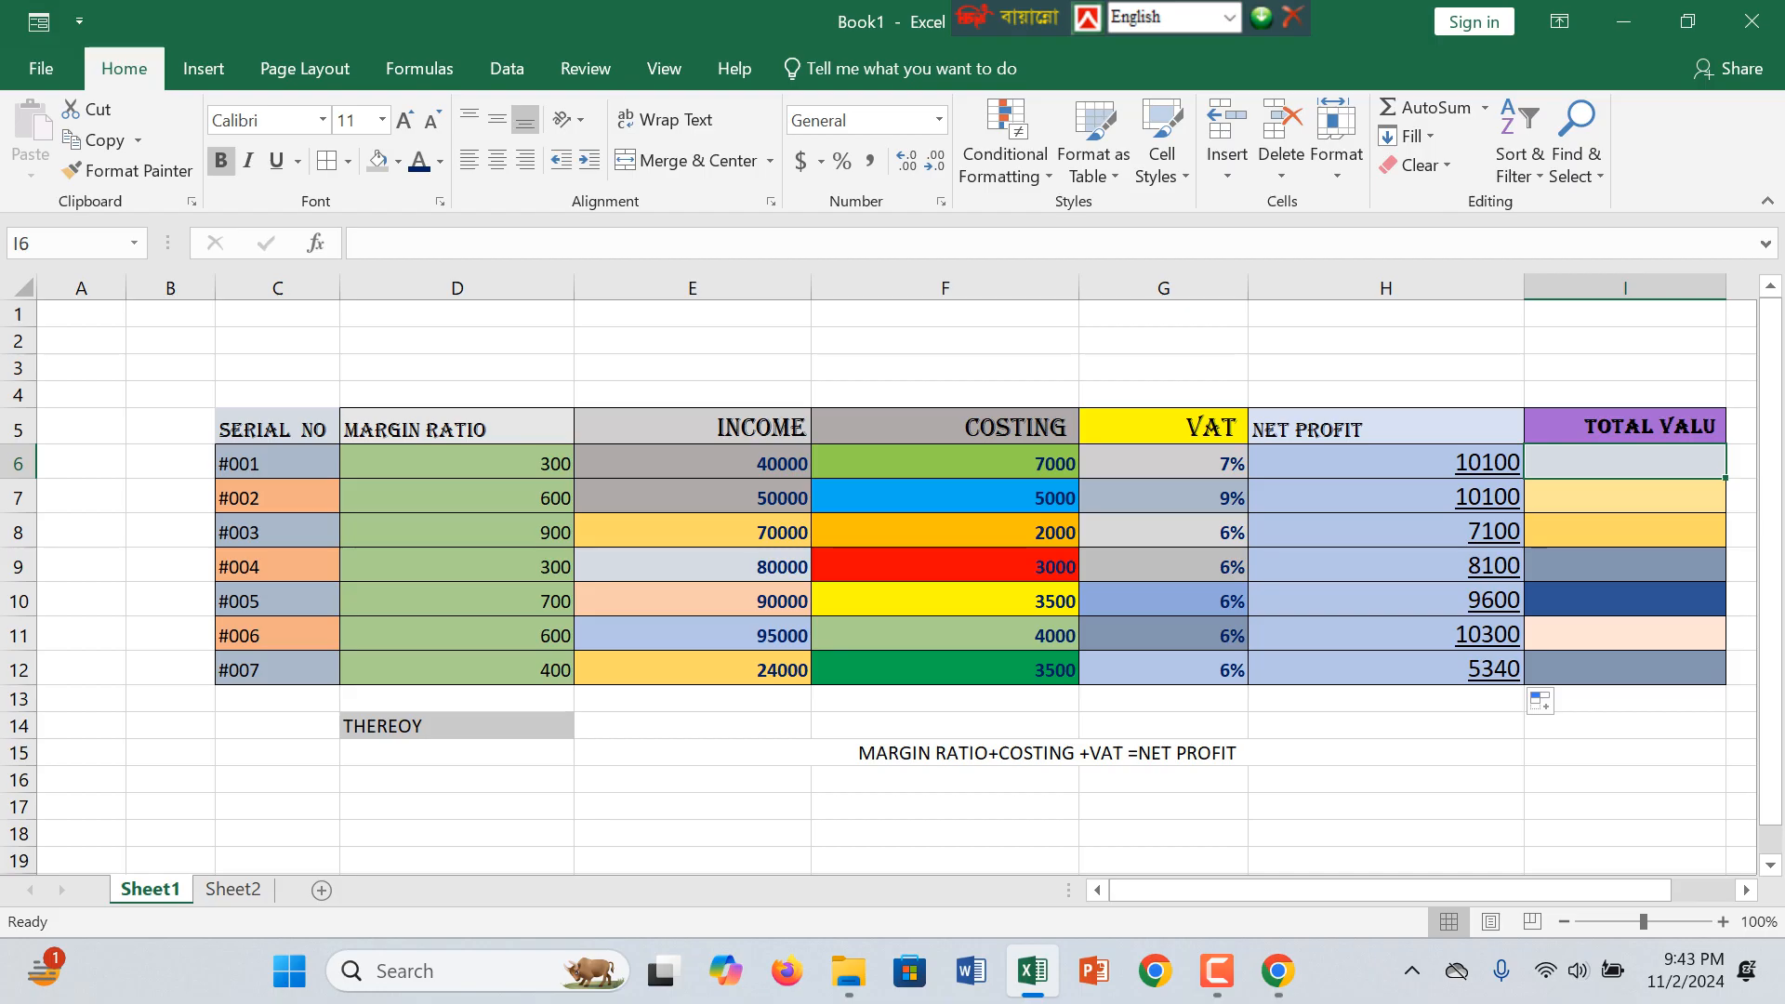
pyautogui.write('=')
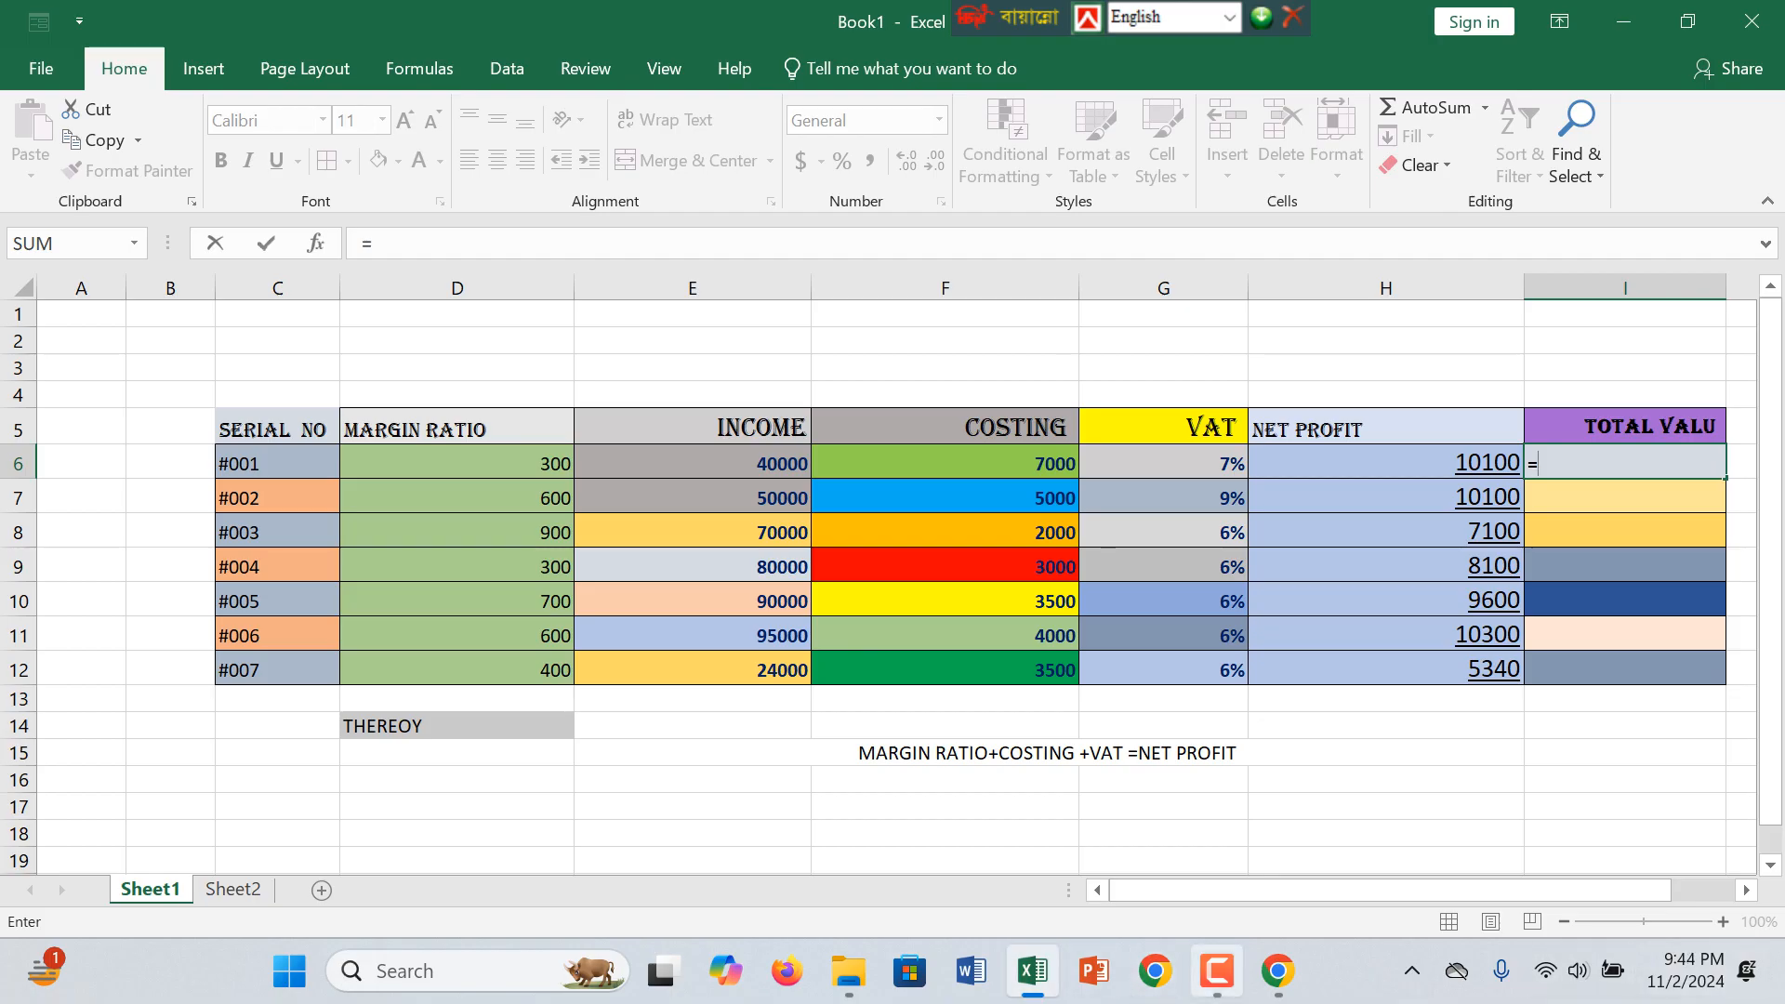
pyautogui.click(1216, 971)
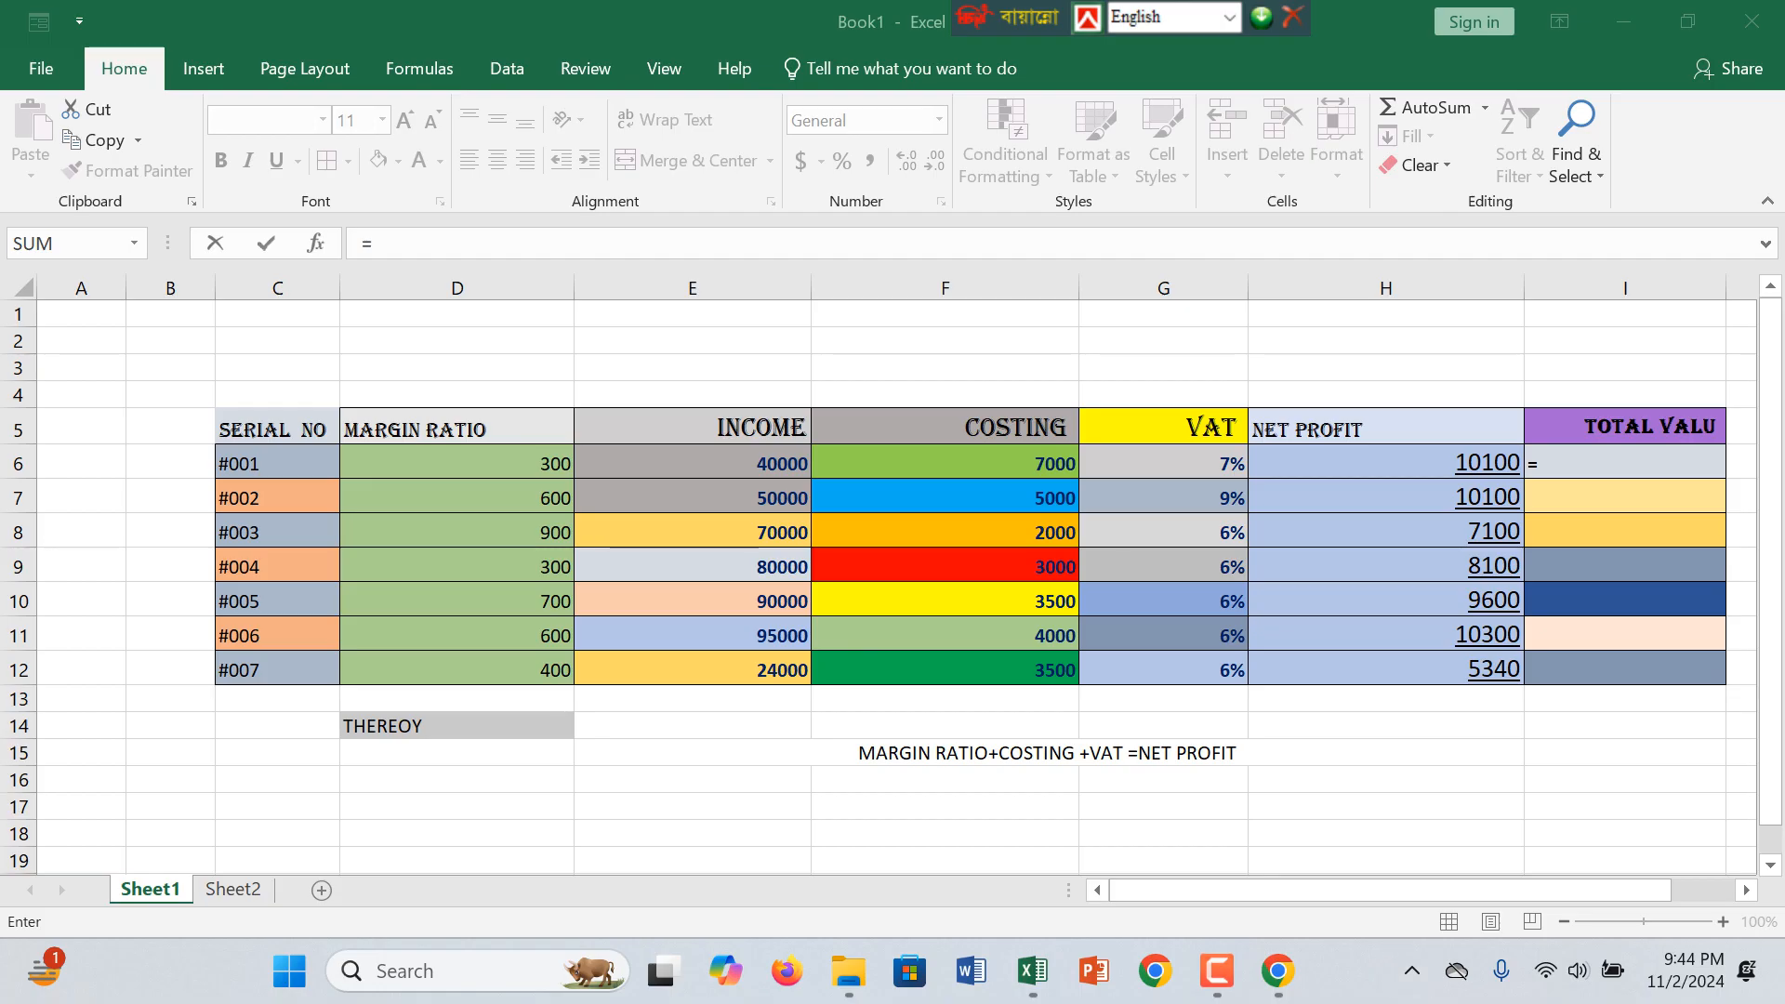
pyautogui.click(944, 780)
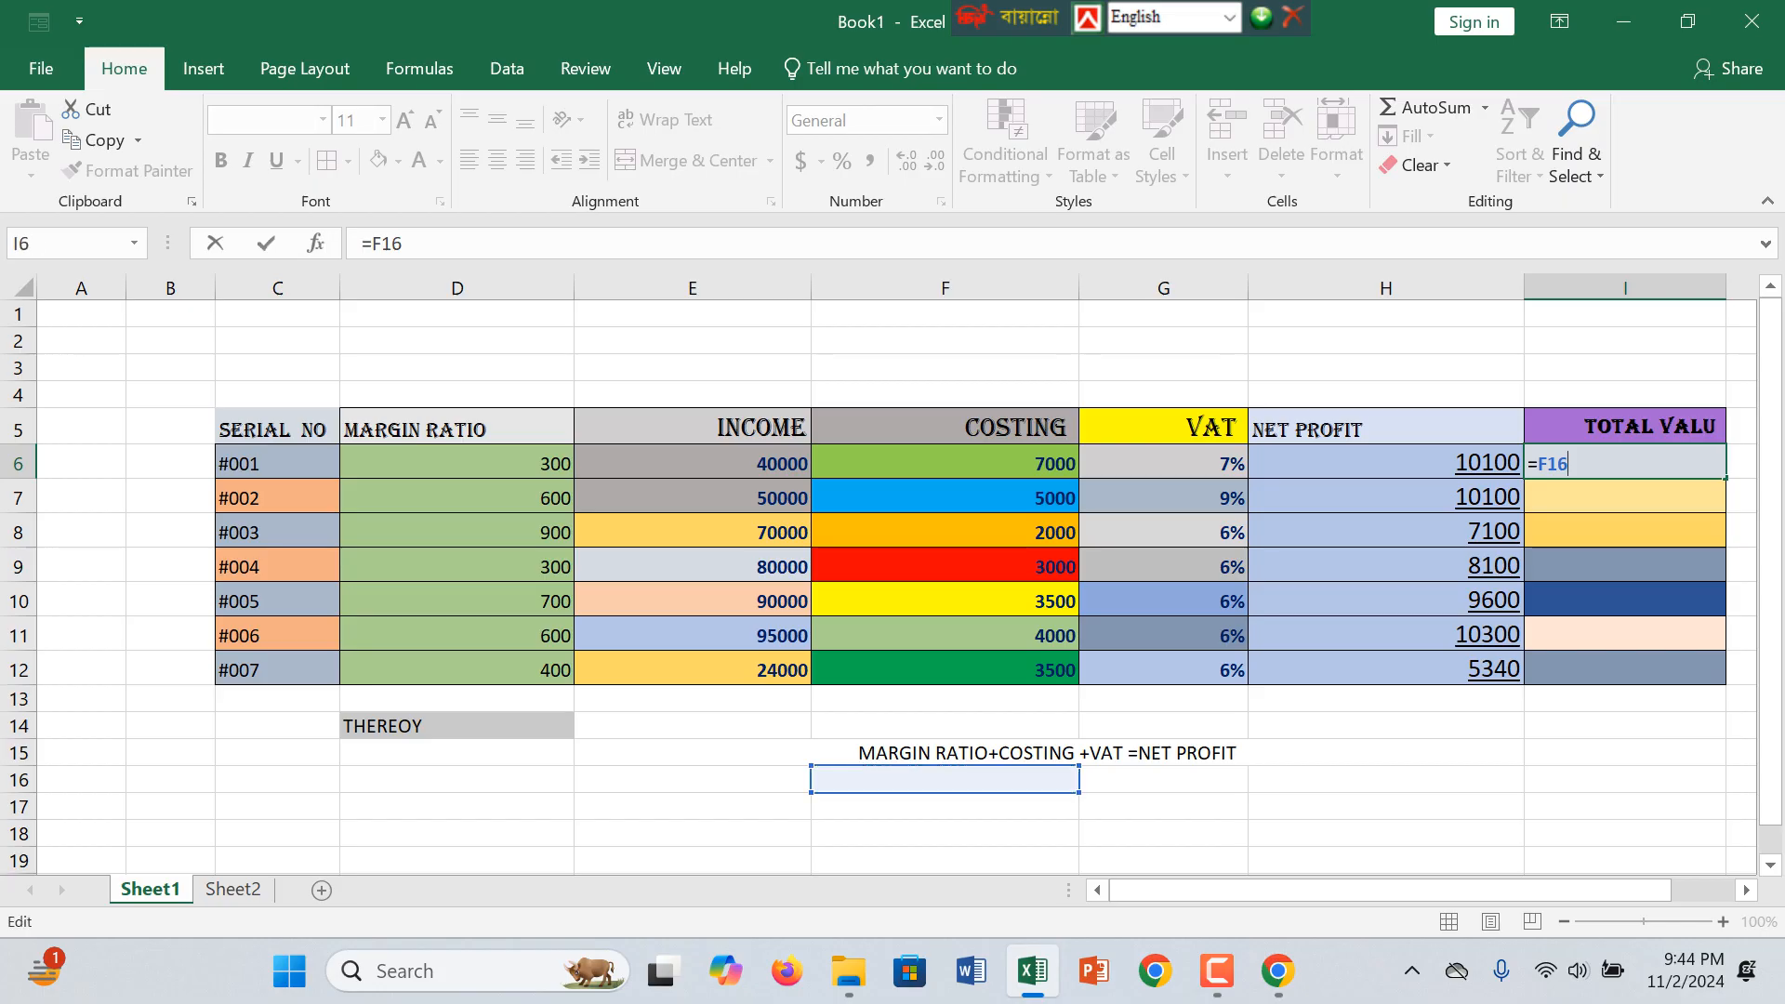
pyautogui.press('BackSpace')
pyautogui.press('BackSpace')
pyautogui.press('BackSpace')
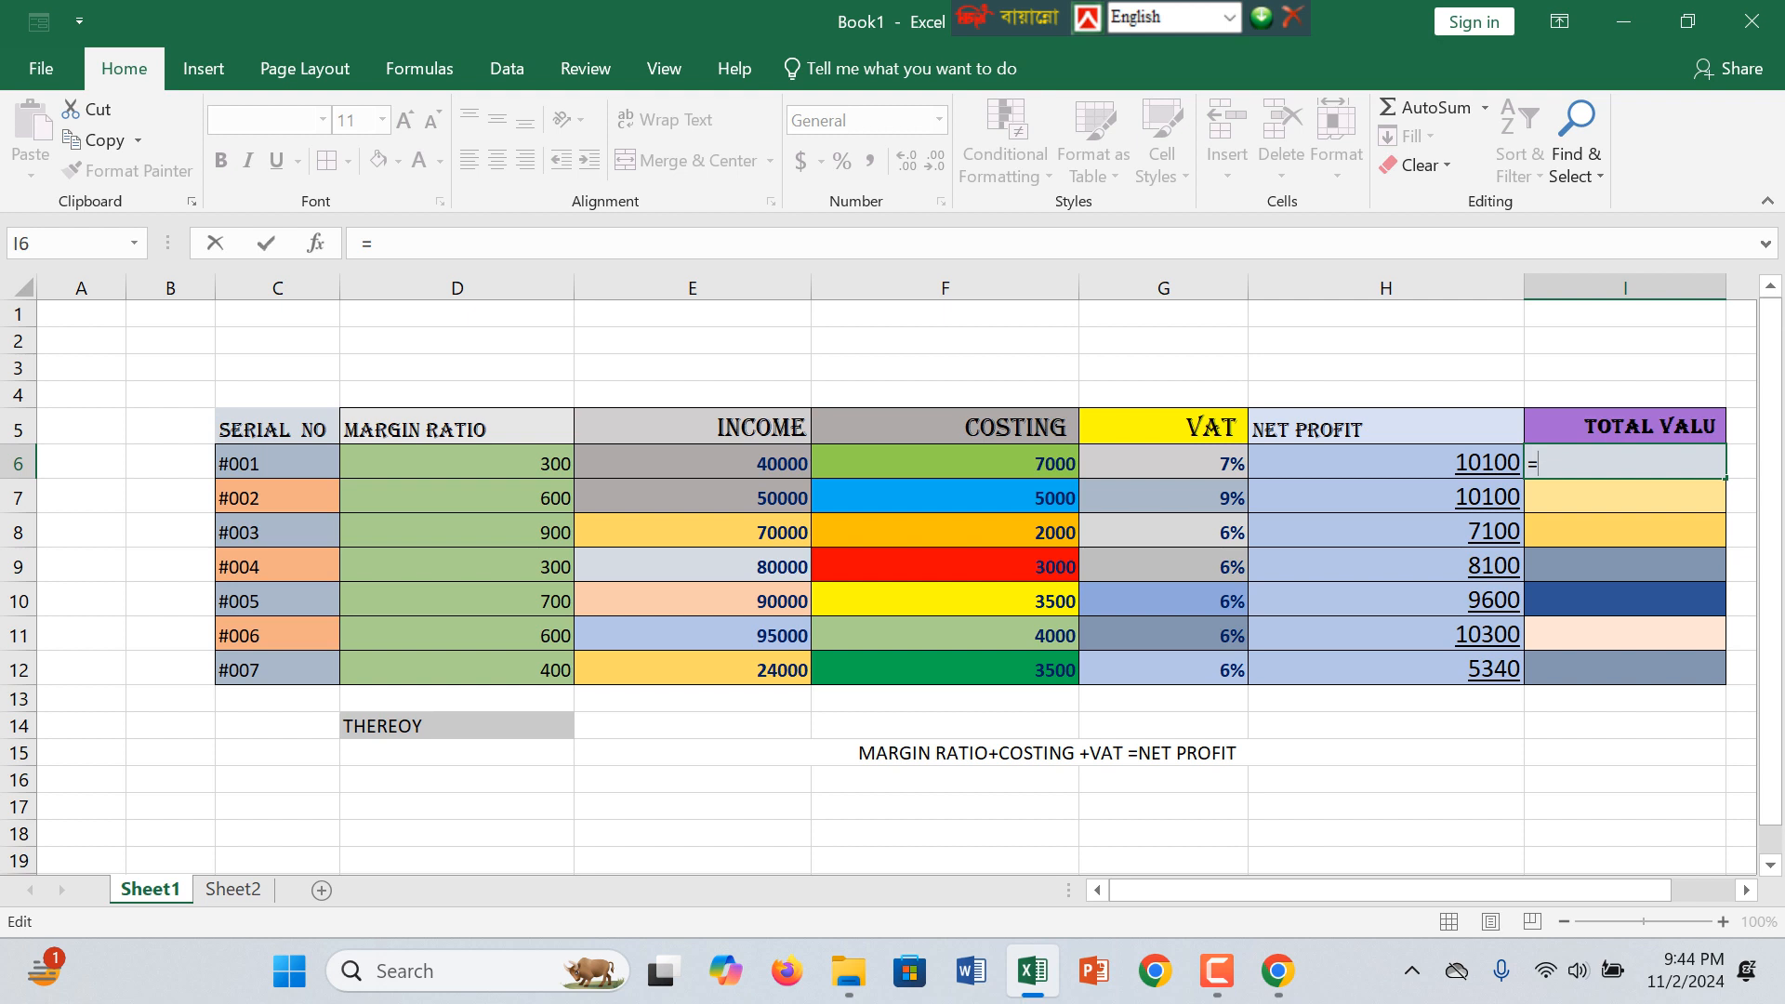
pyautogui.press('BackSpace')
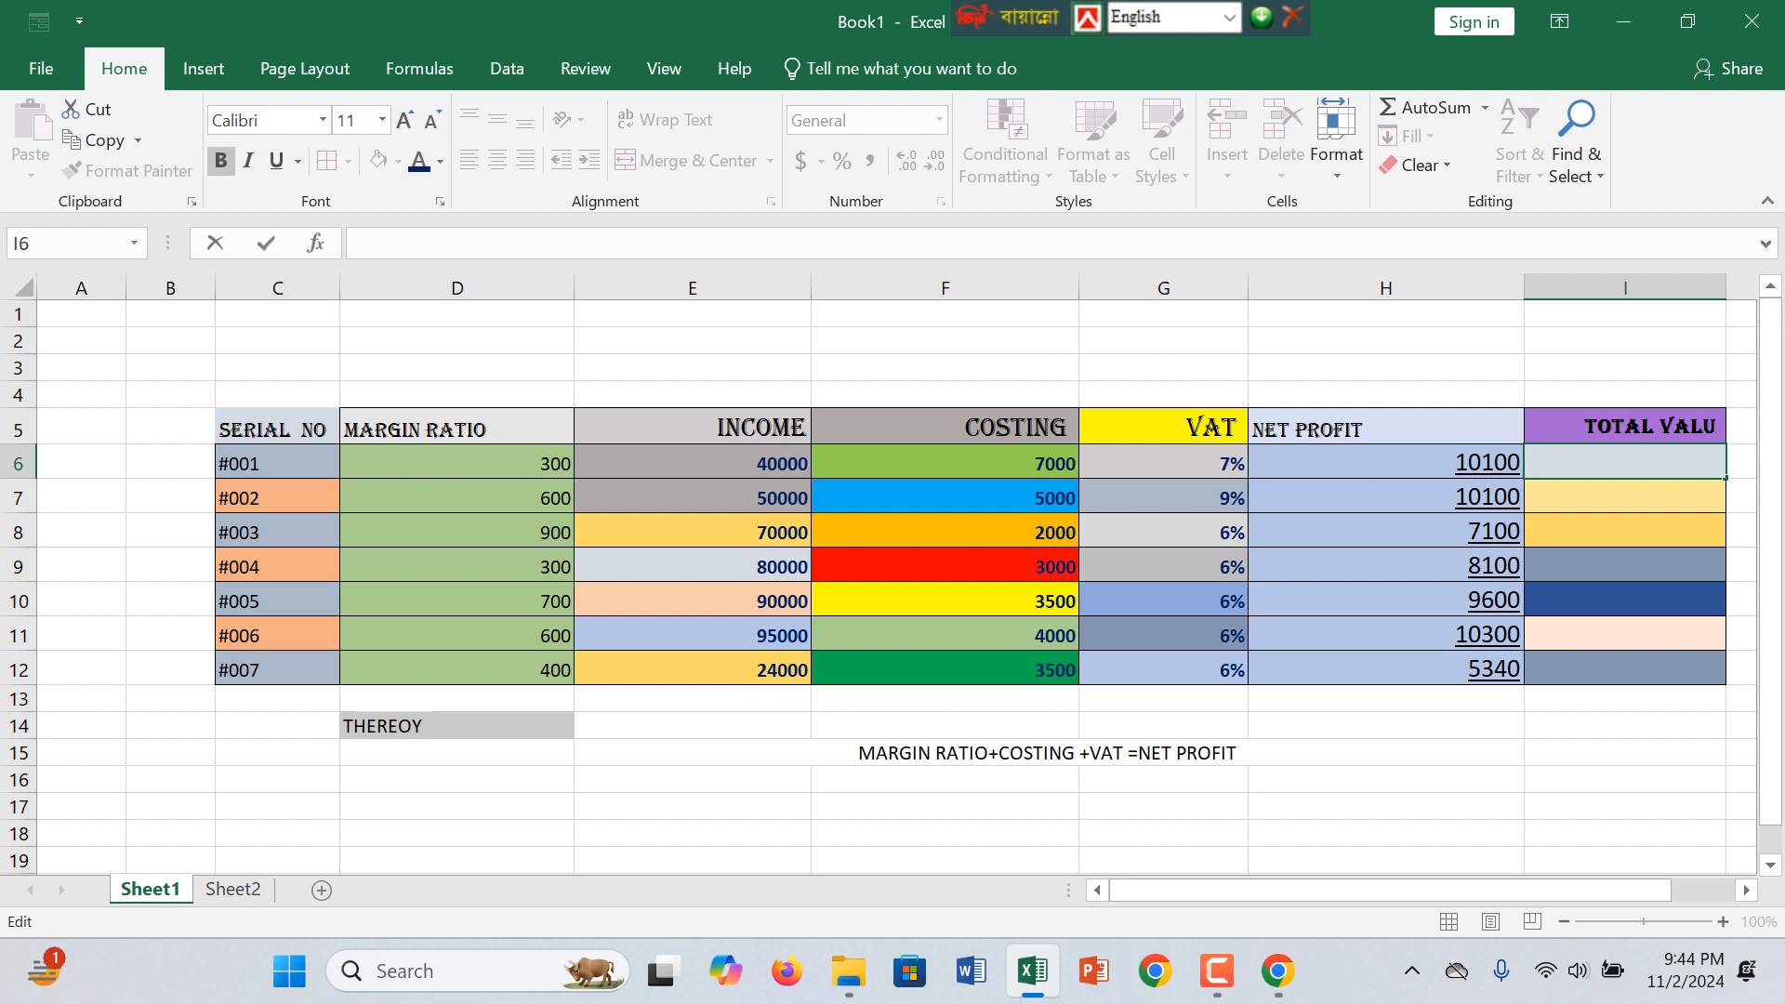
# Step: Merge and centre cells F16 and G16 beneath the written net profit formula
pyautogui.click(945, 780)
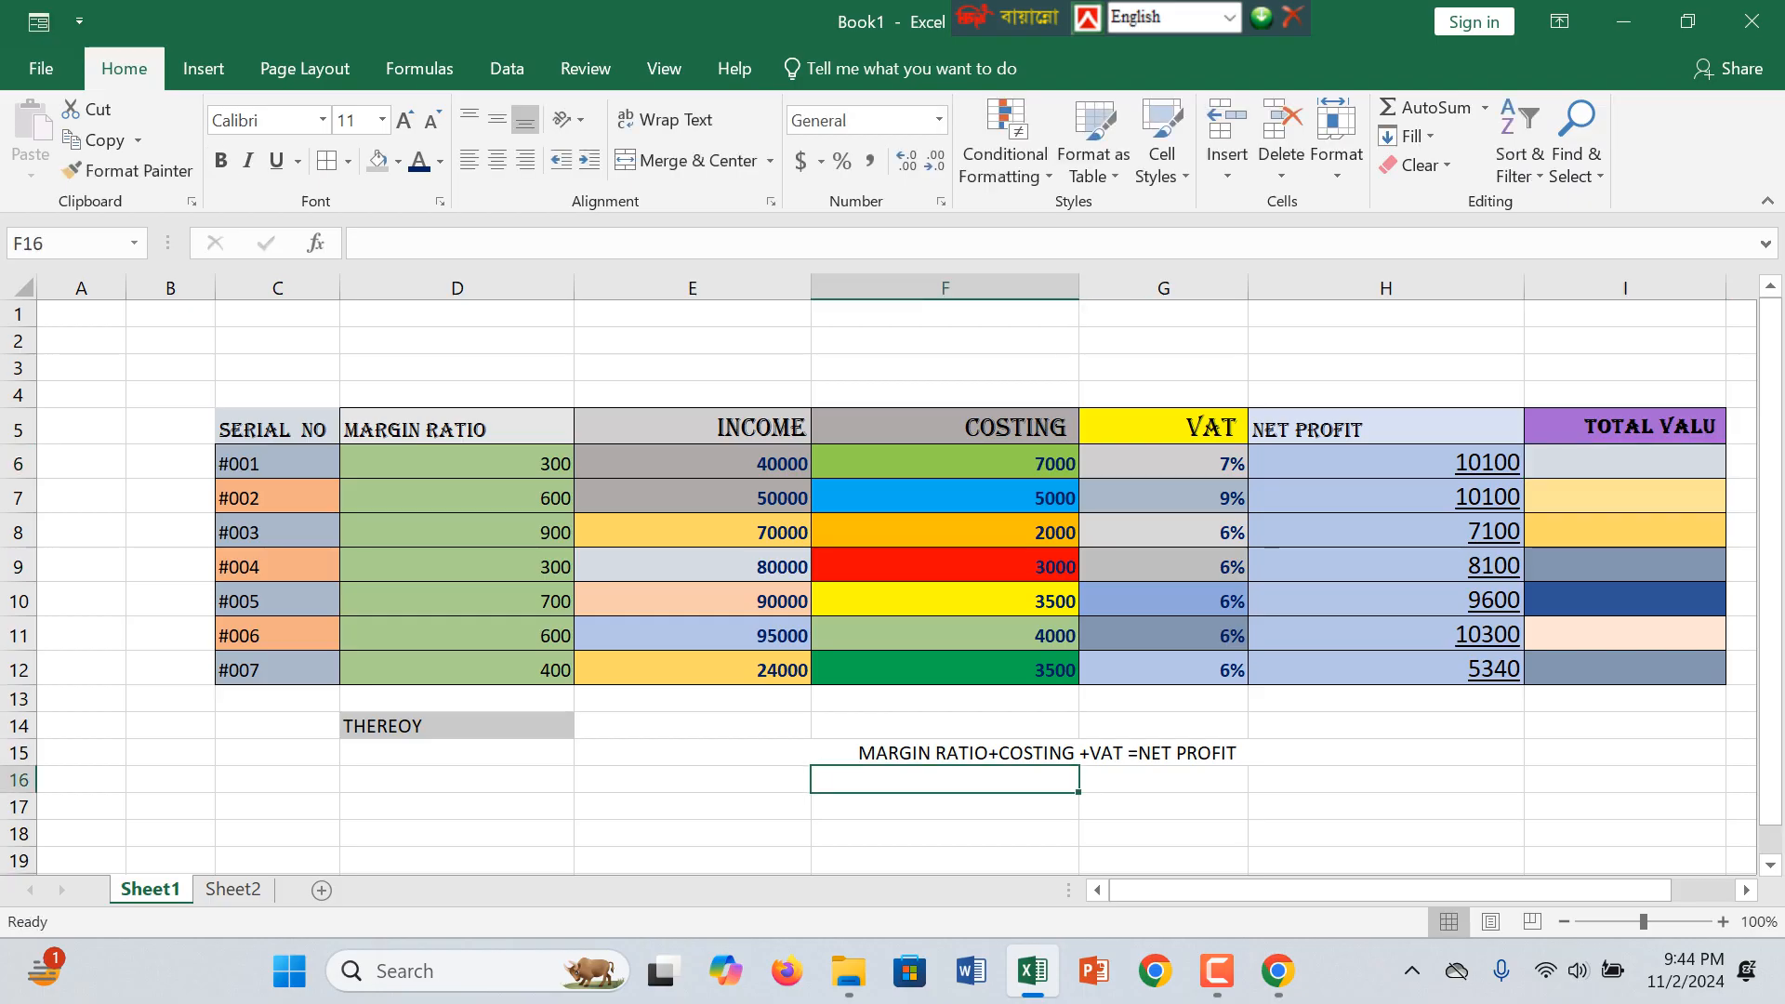
pyautogui.moveTo(945, 780); pyautogui.dragTo(1162, 780)
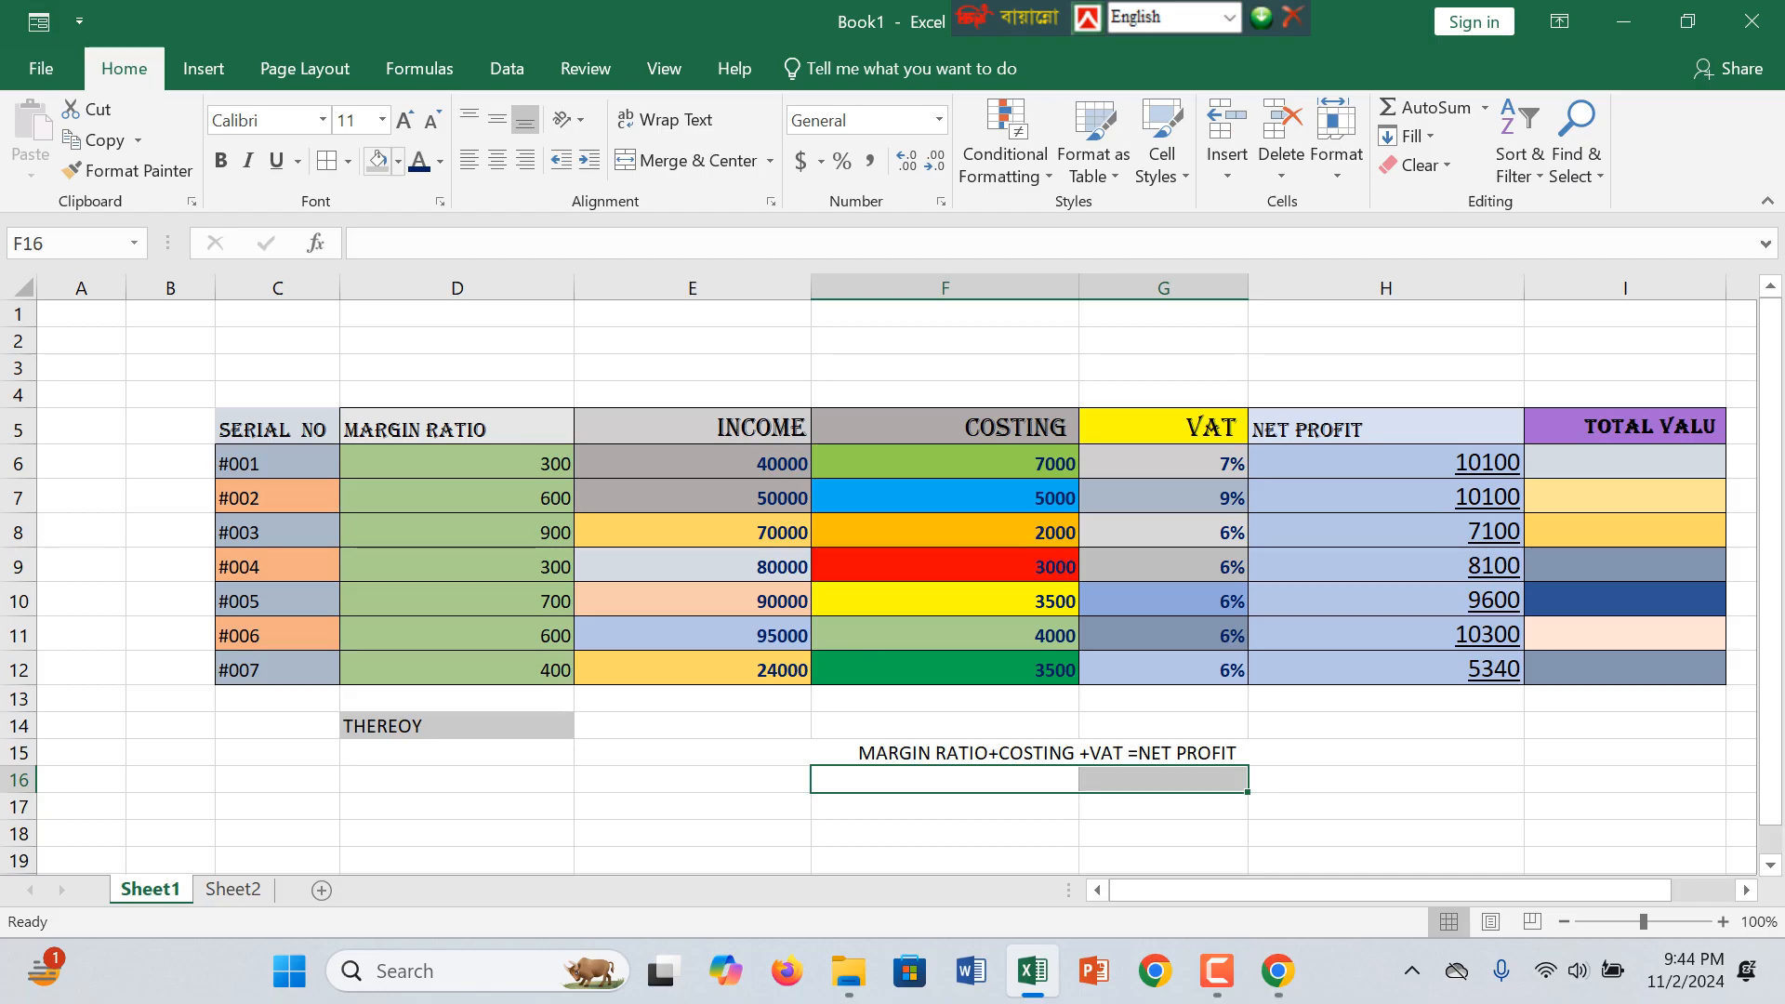
pyautogui.click(686, 160)
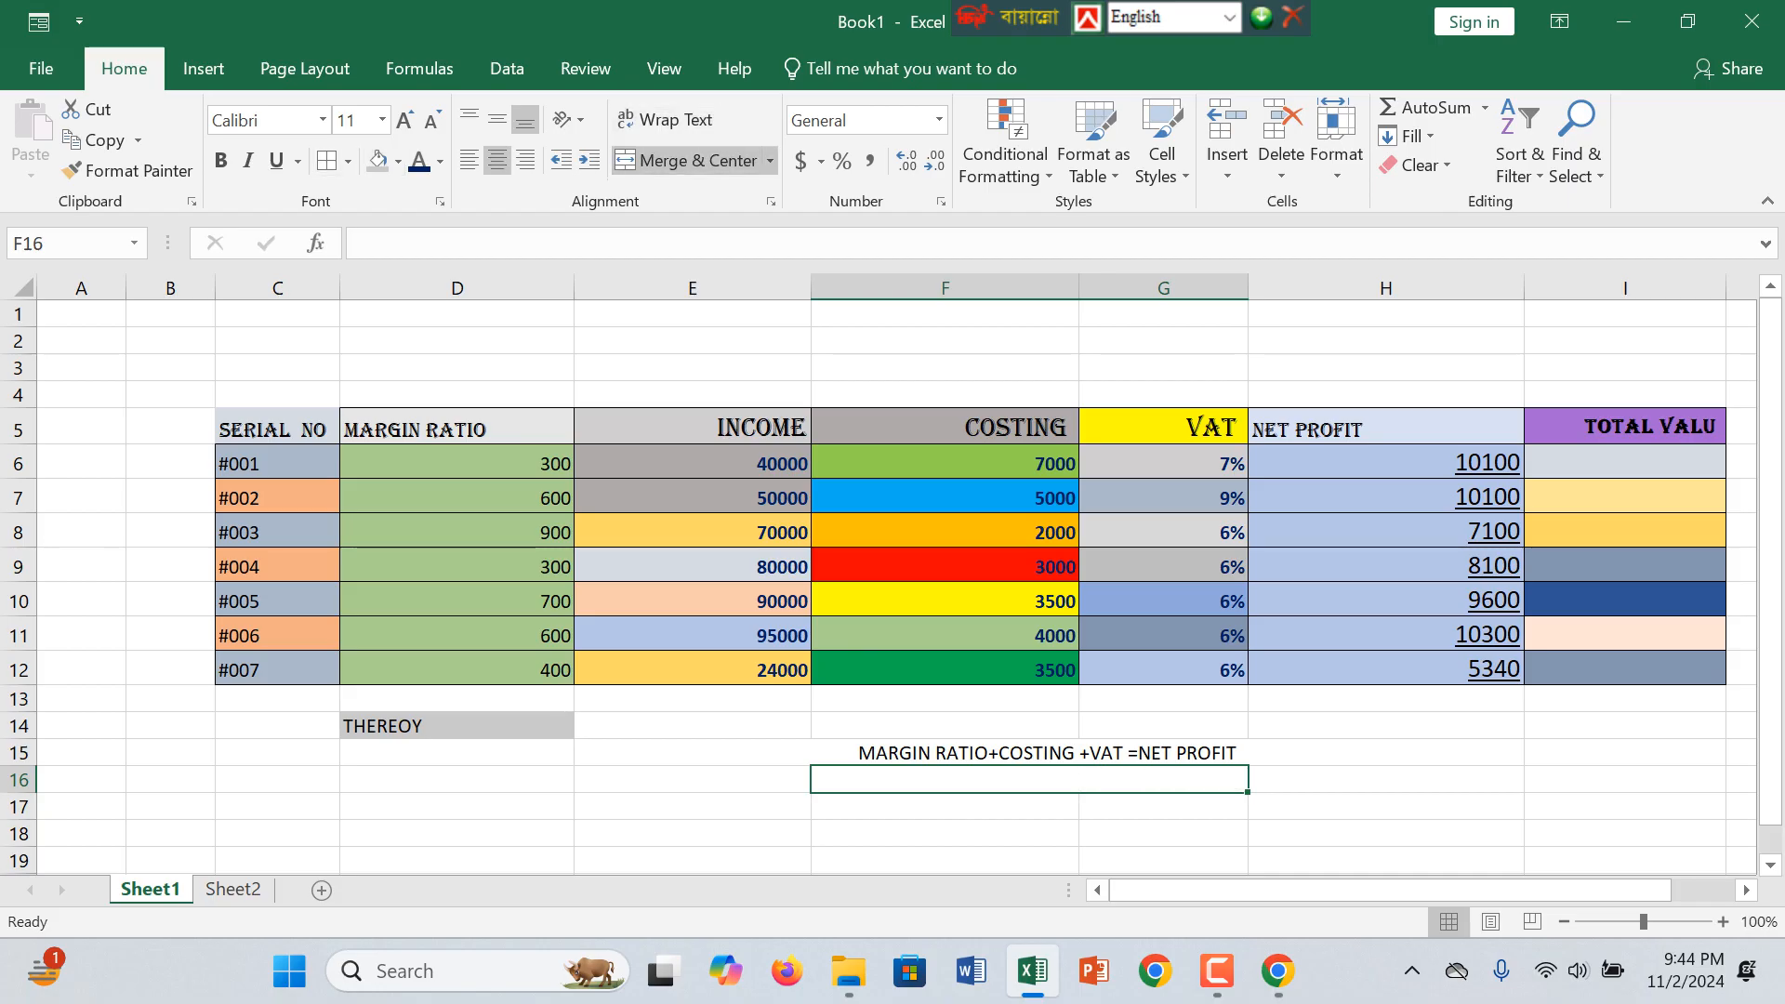
# Step: Write the theory formula INCOME - NET PROFIT in the merged cell F16 beneath the net profit formula
pyautogui.write('INCOME ')
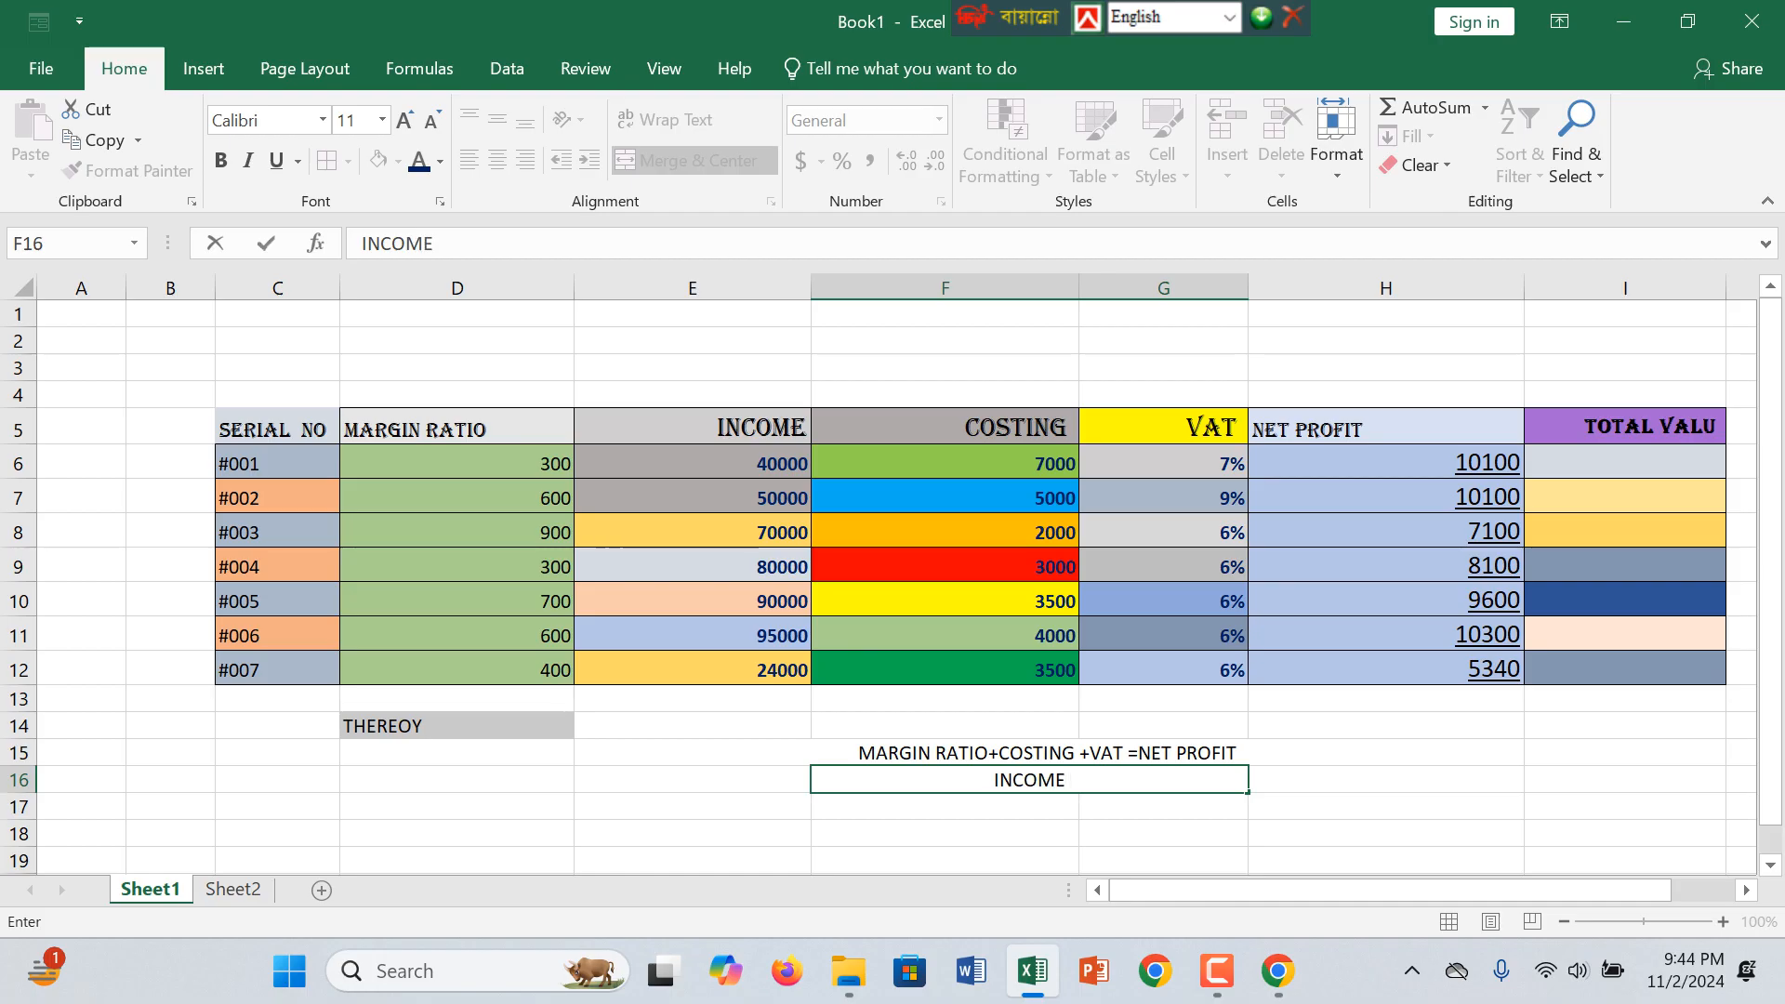
pyautogui.write('=')
pyautogui.press('BackSpace')
pyautogui.write('-')
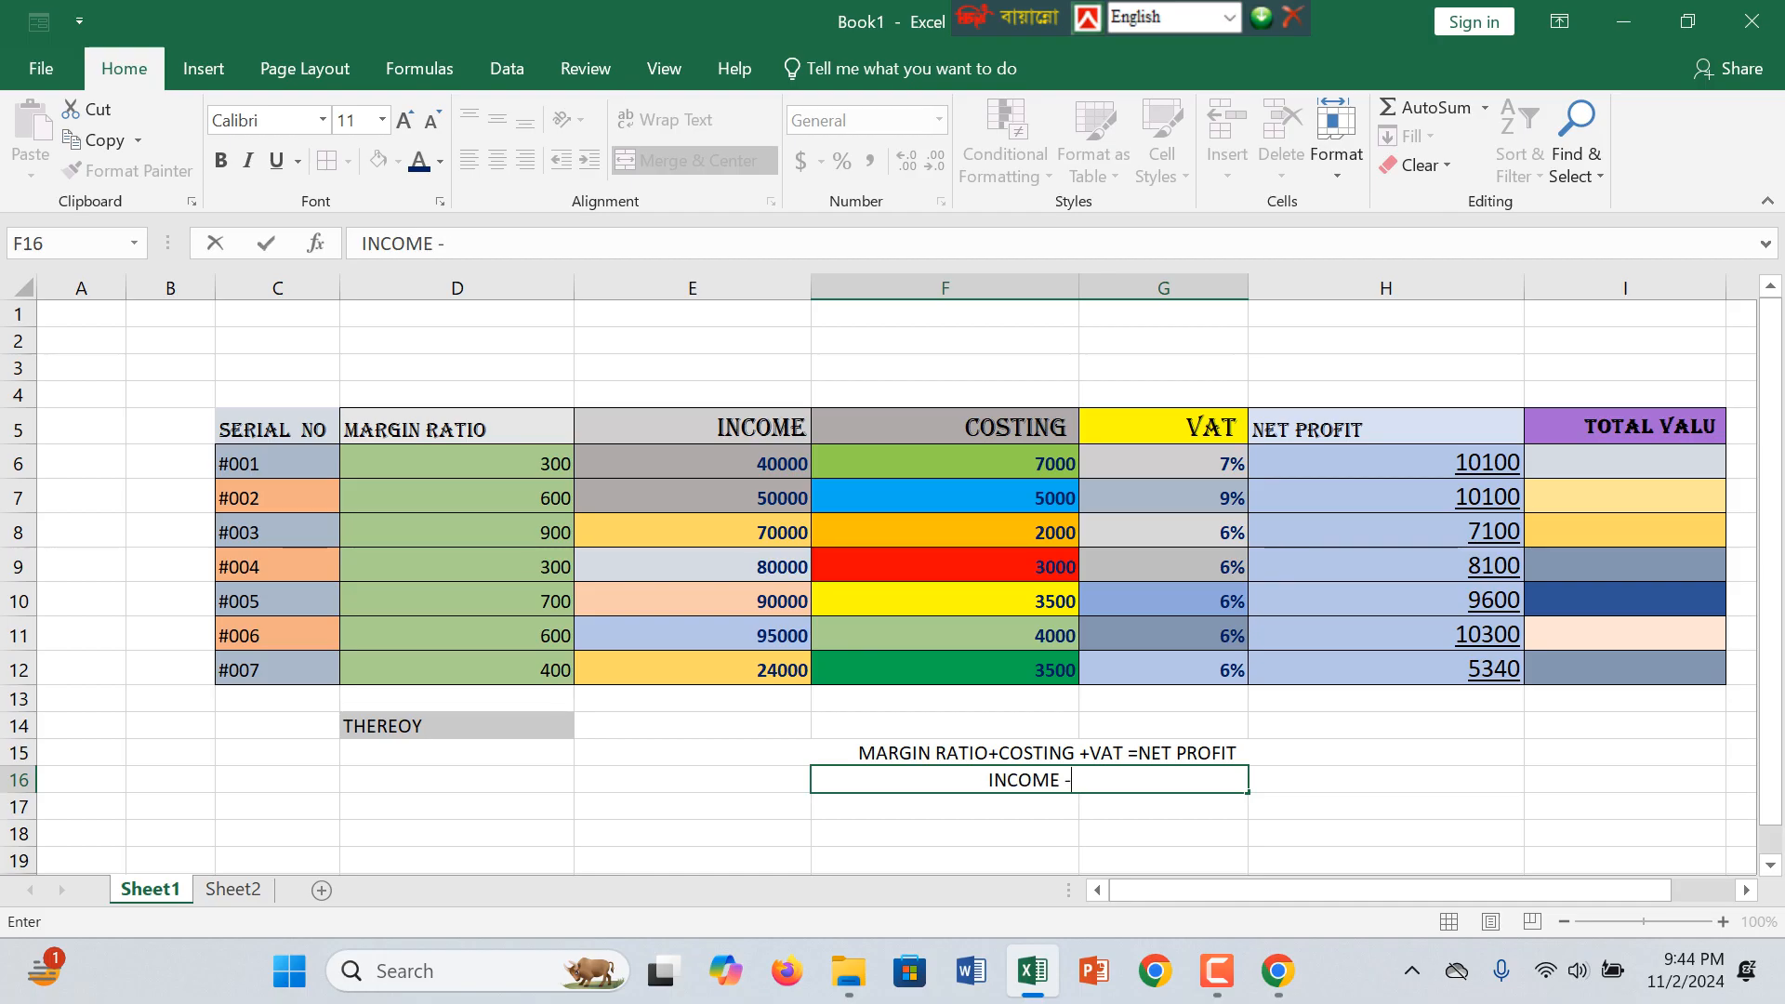
pyautogui.write('V')
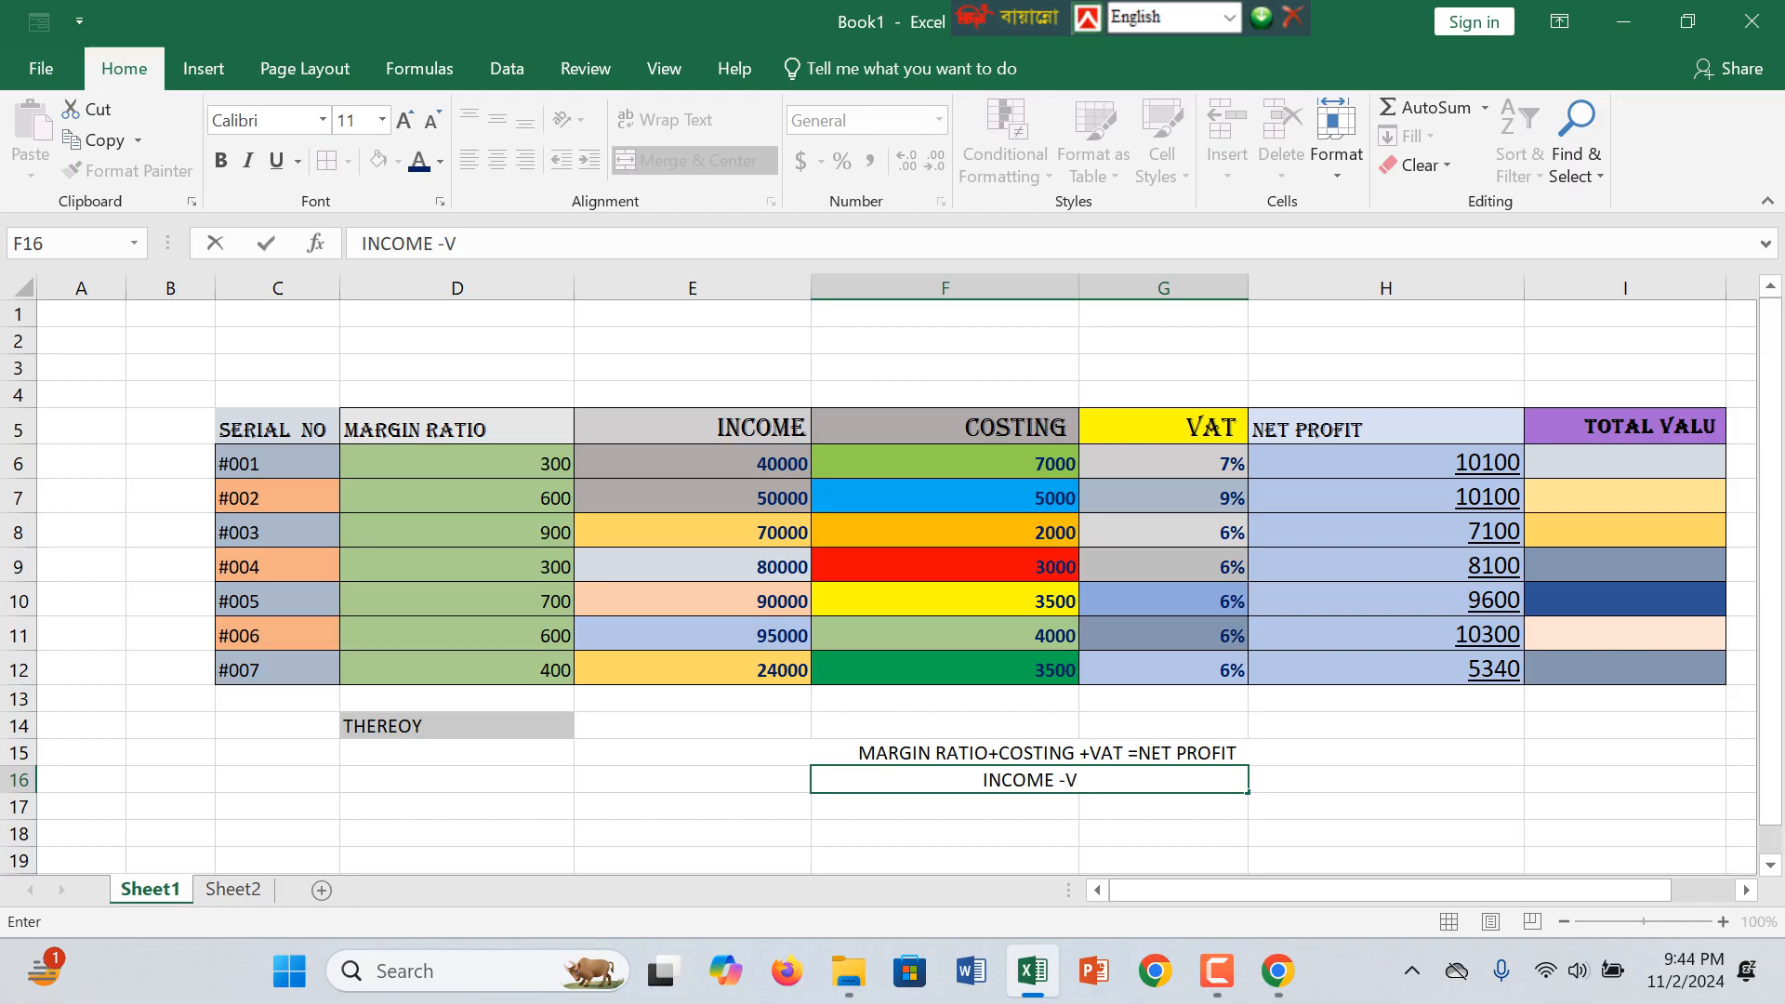
pyautogui.press('BackSpace')
pyautogui.click(988, 780)
pyautogui.write('NE')
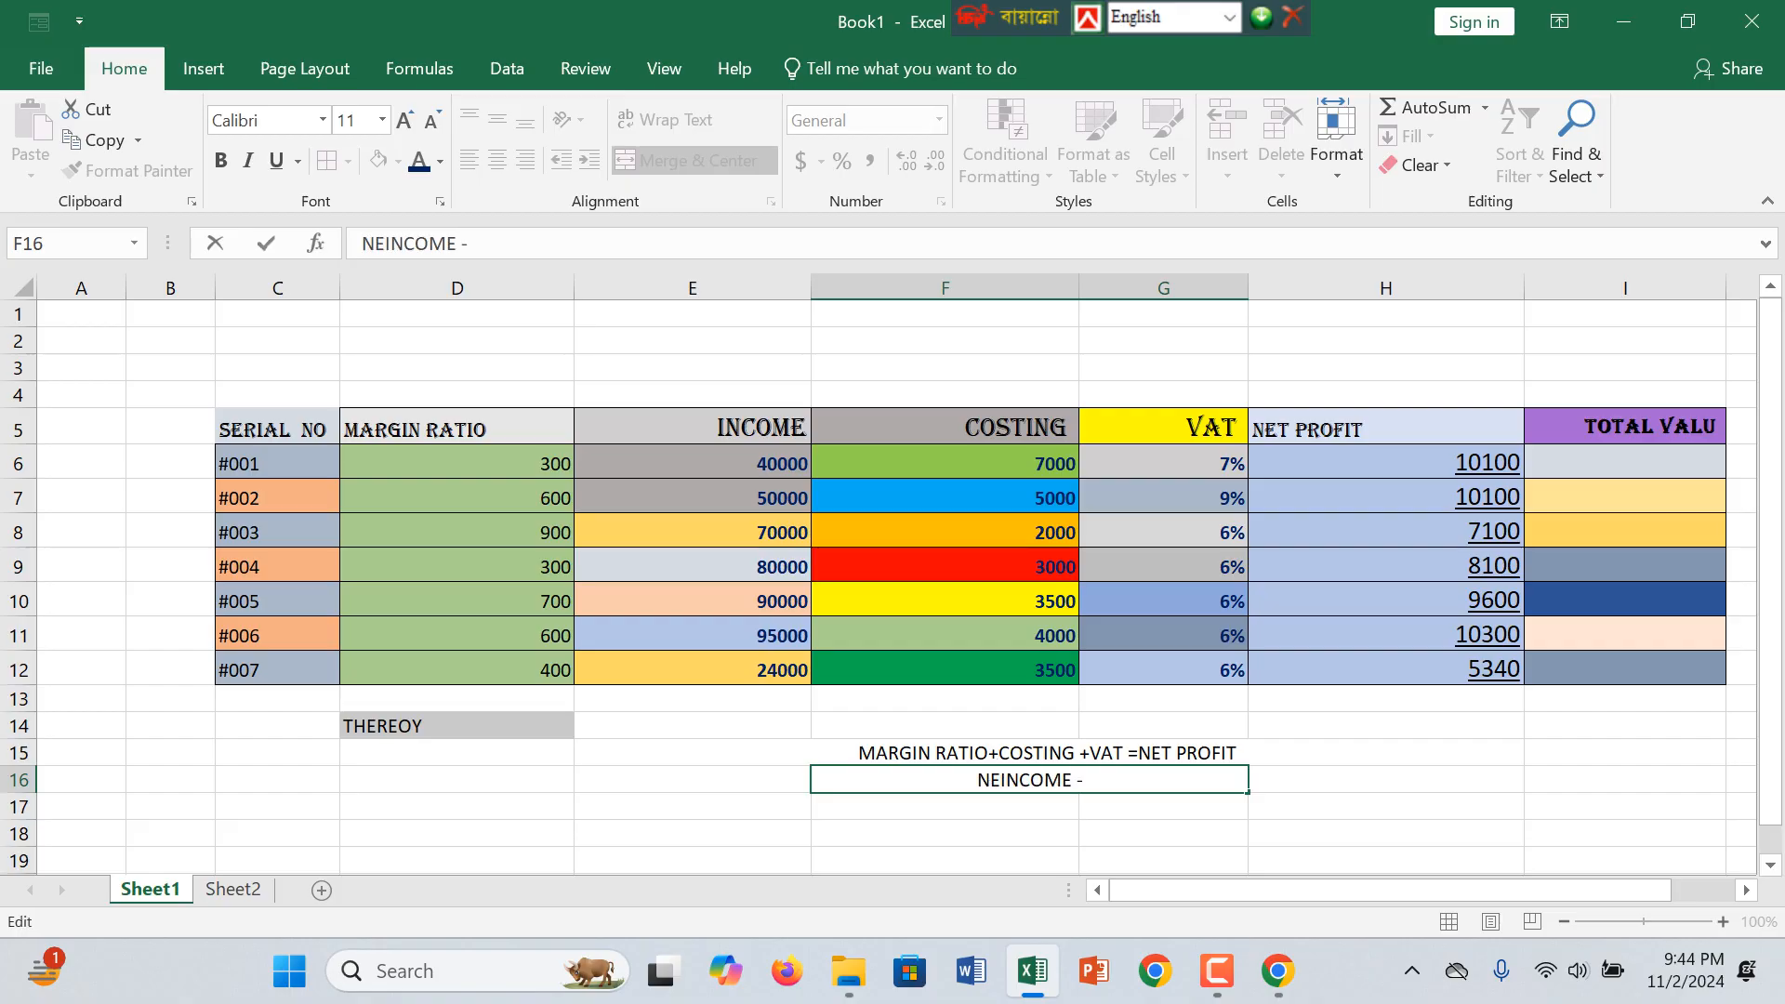
pyautogui.press('BackSpace')
pyautogui.press('BackSpace')
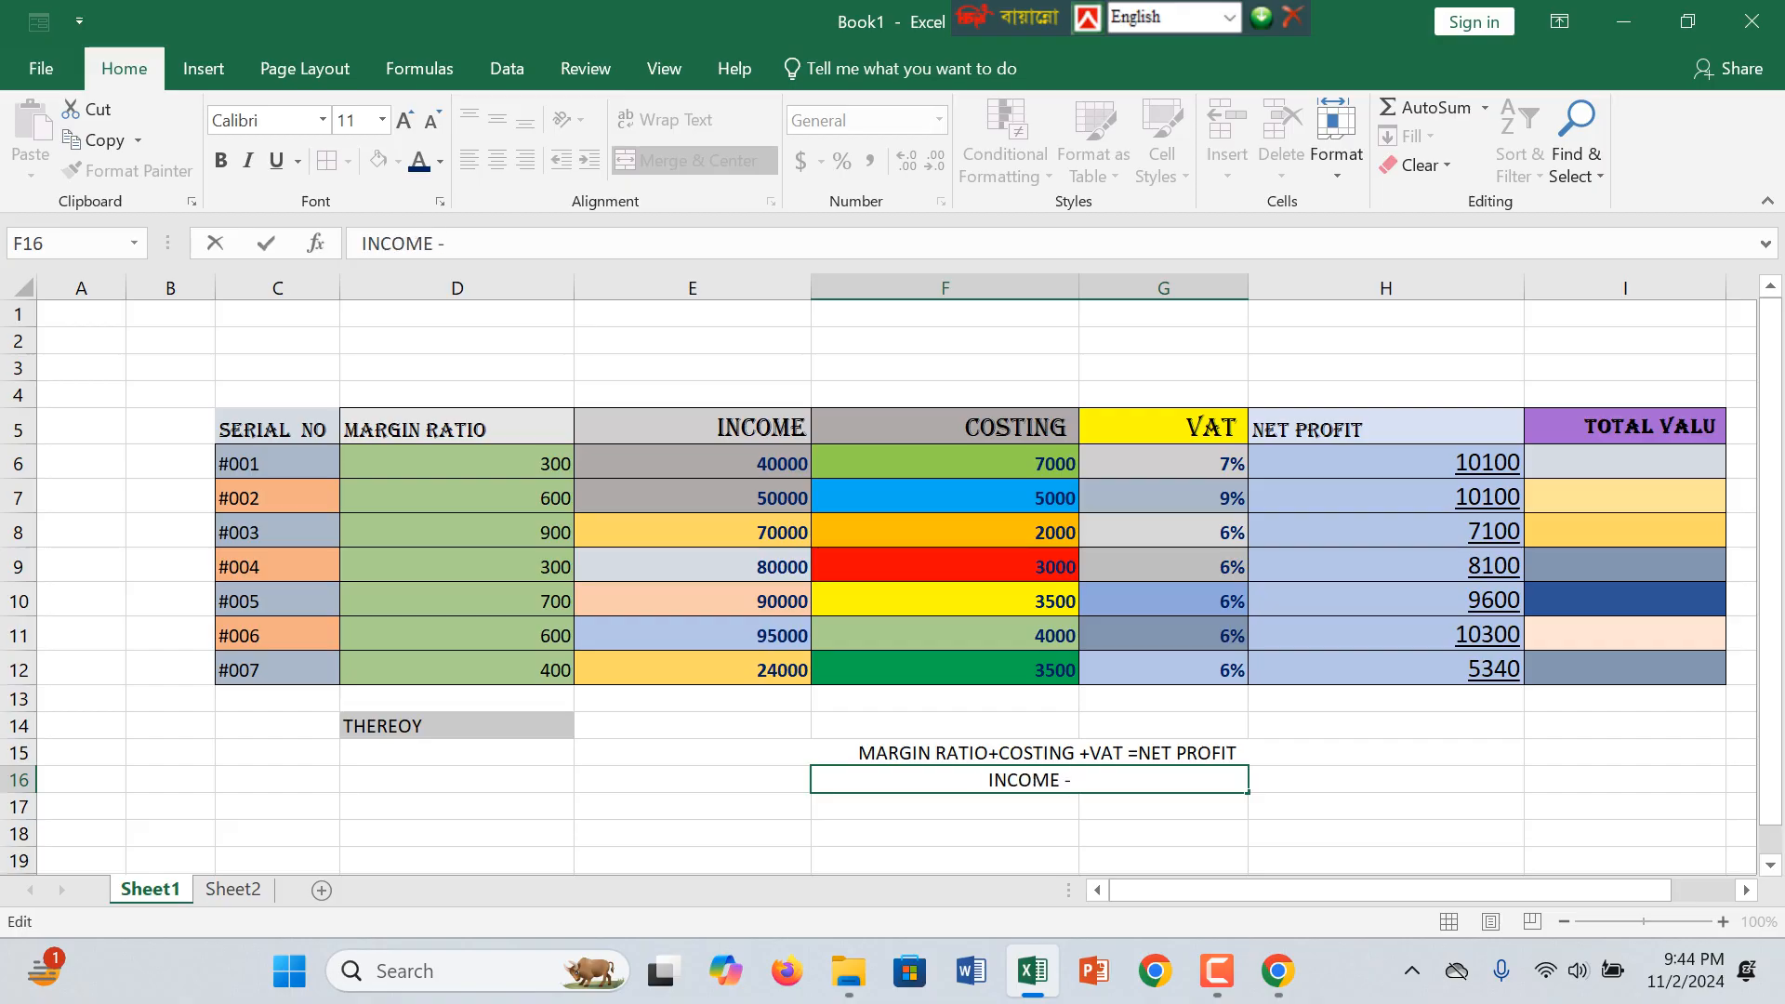
pyautogui.doubleClick(1069, 780)
pyautogui.click(1074, 780)
pyautogui.write('NET ')
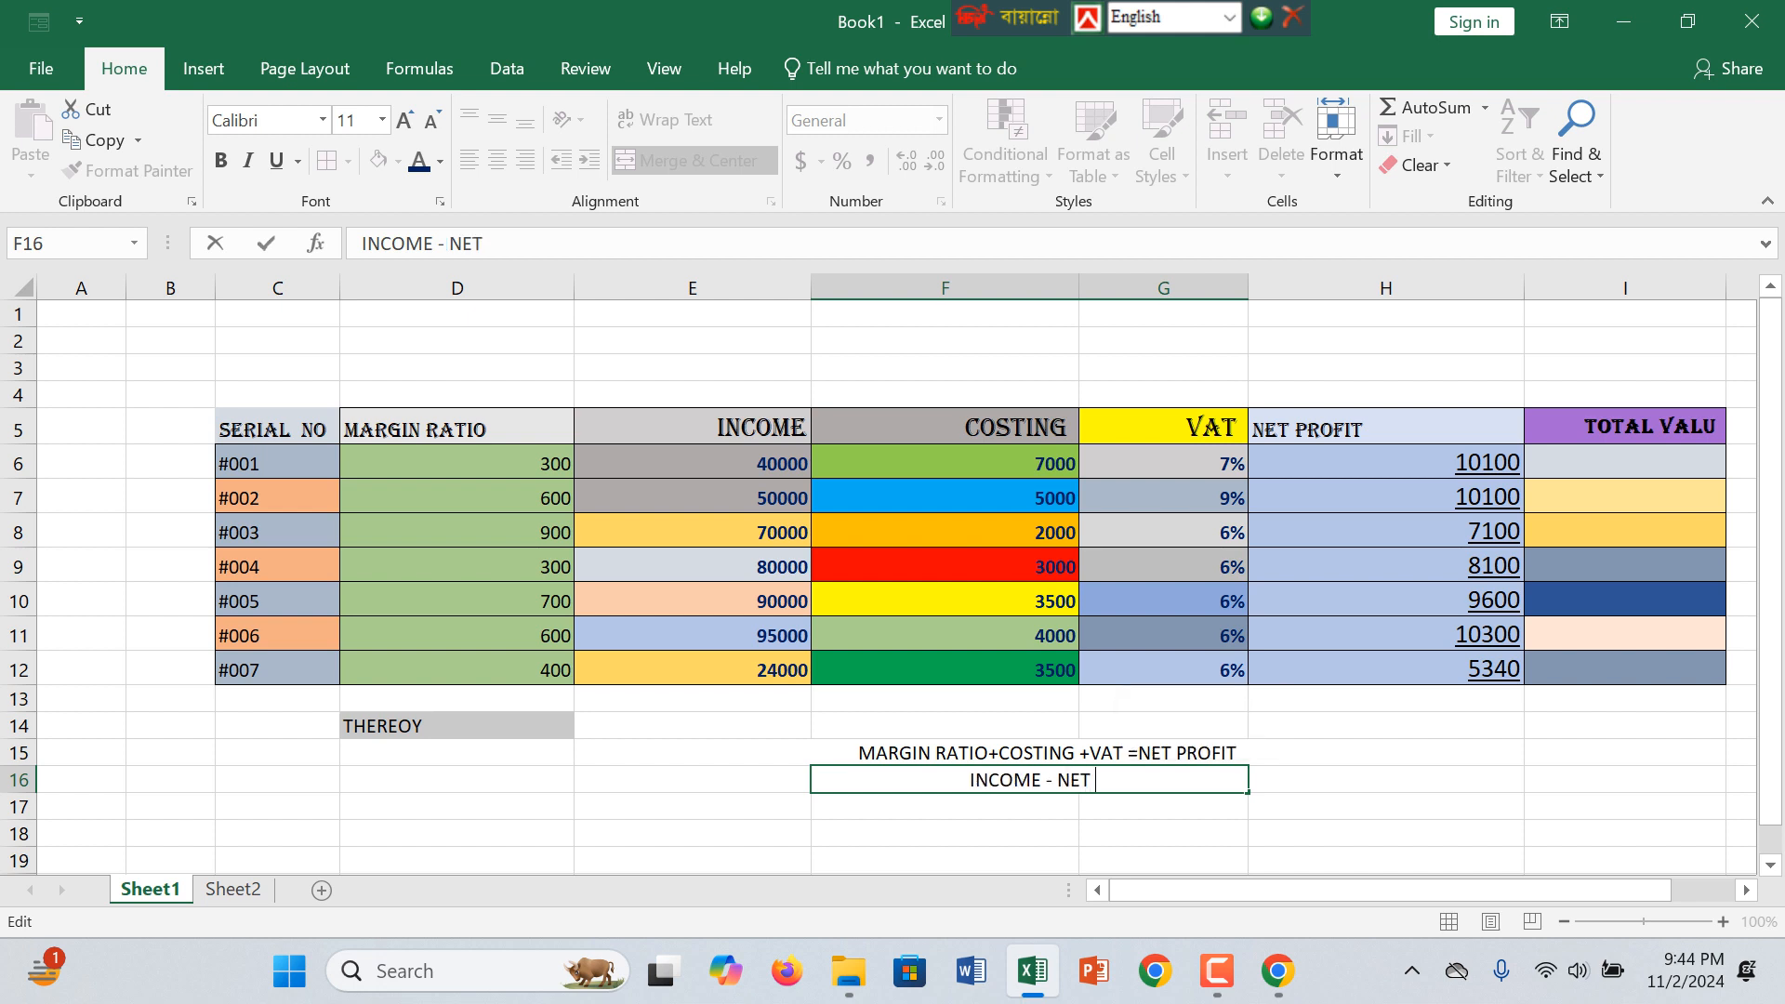
pyautogui.write('PROFT')
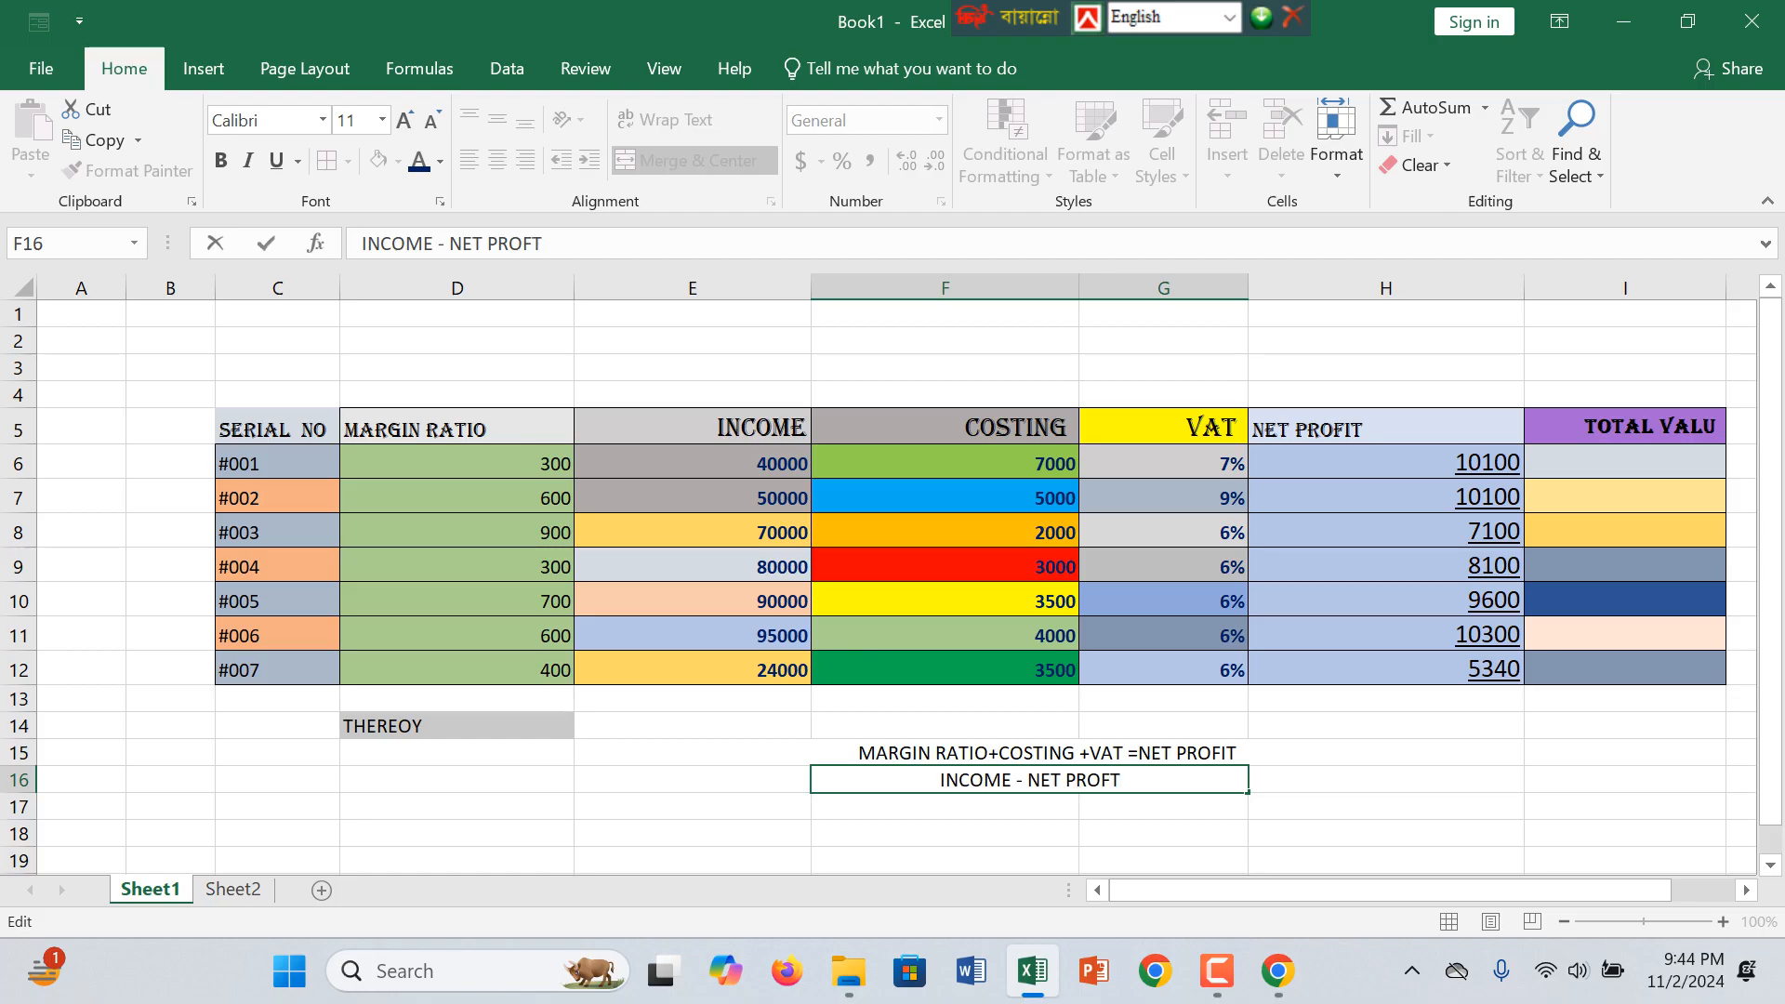
pyautogui.press('BackSpace')
pyautogui.write('IT')
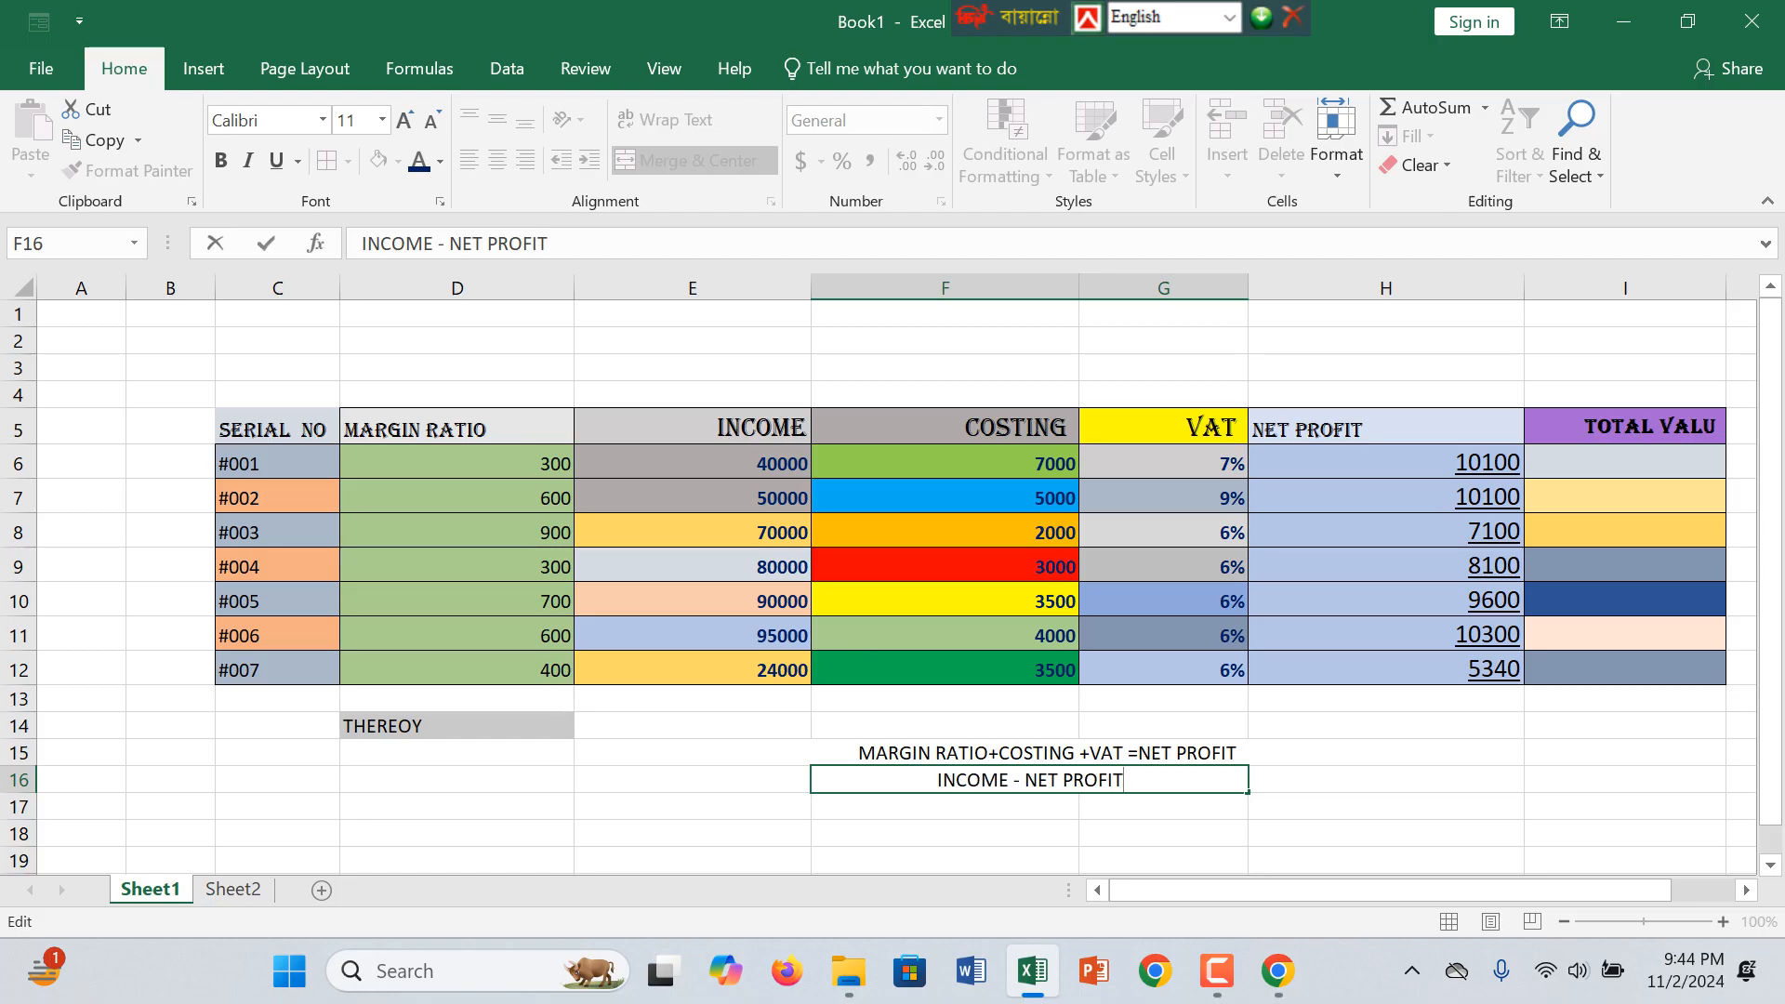
pyautogui.press('Up')
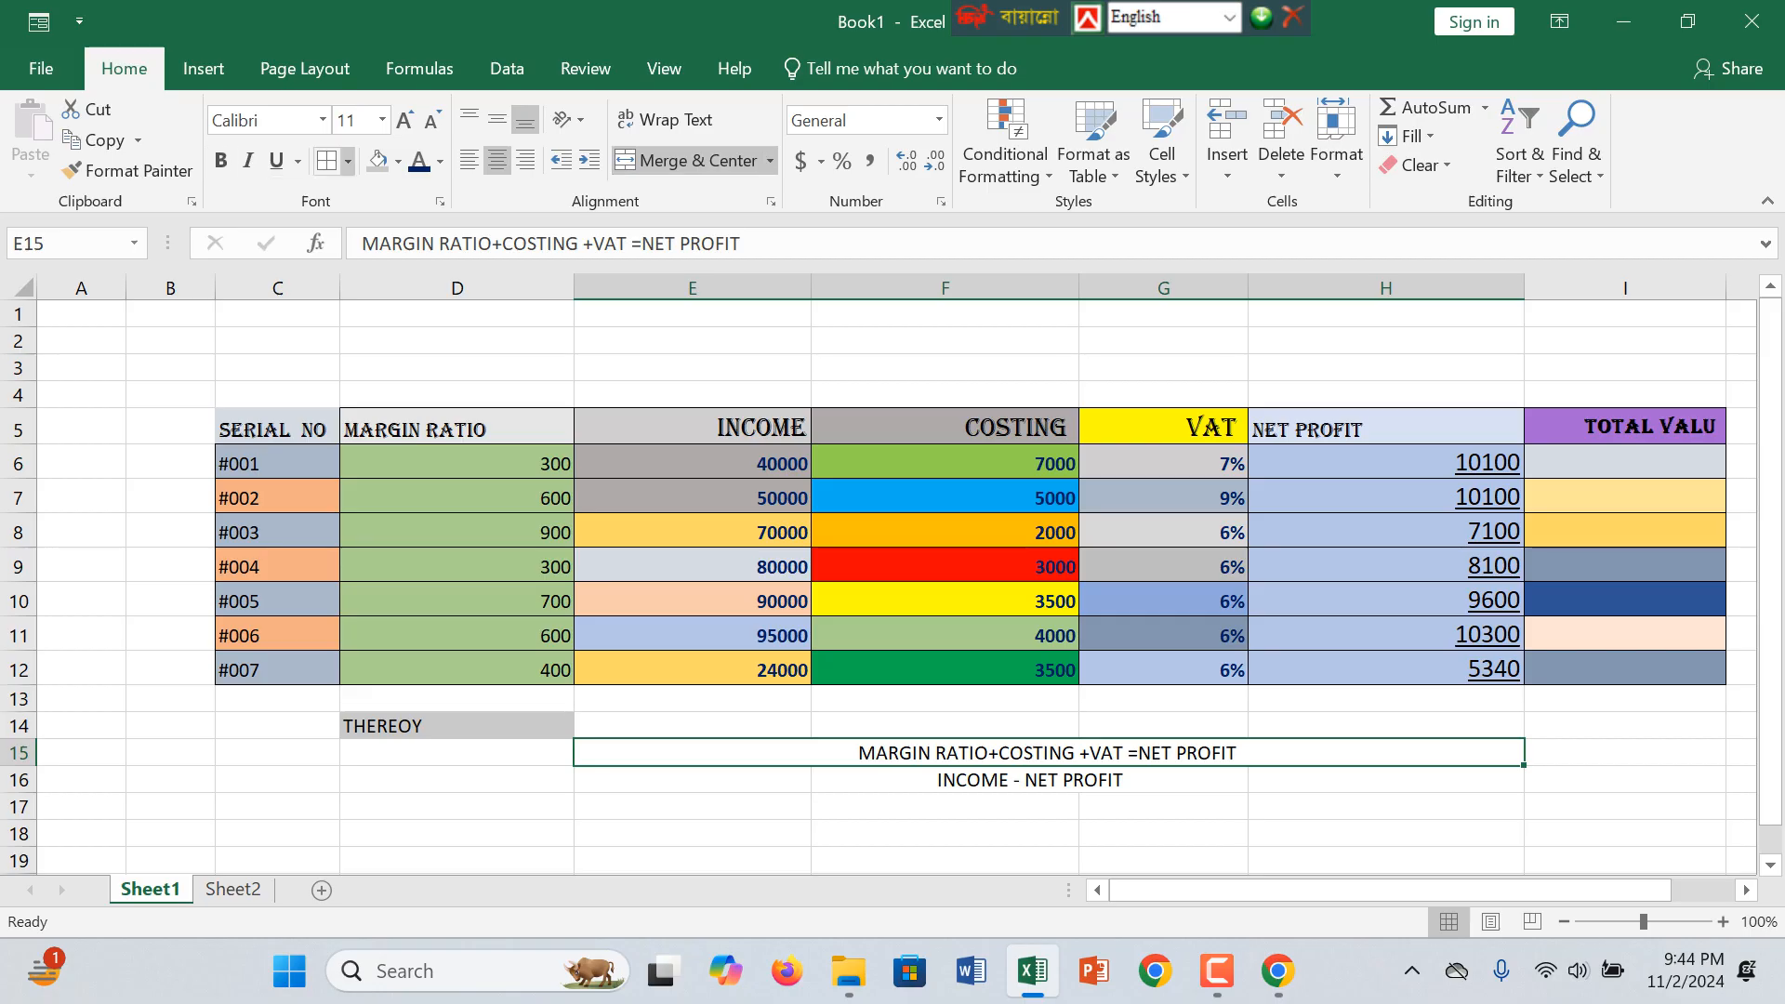
# Step: Fill the net profit theory formula in E15 with light blue-grey and the INCOME - NET PROFIT formula in F16 with light orange
pyautogui.click(398, 161)
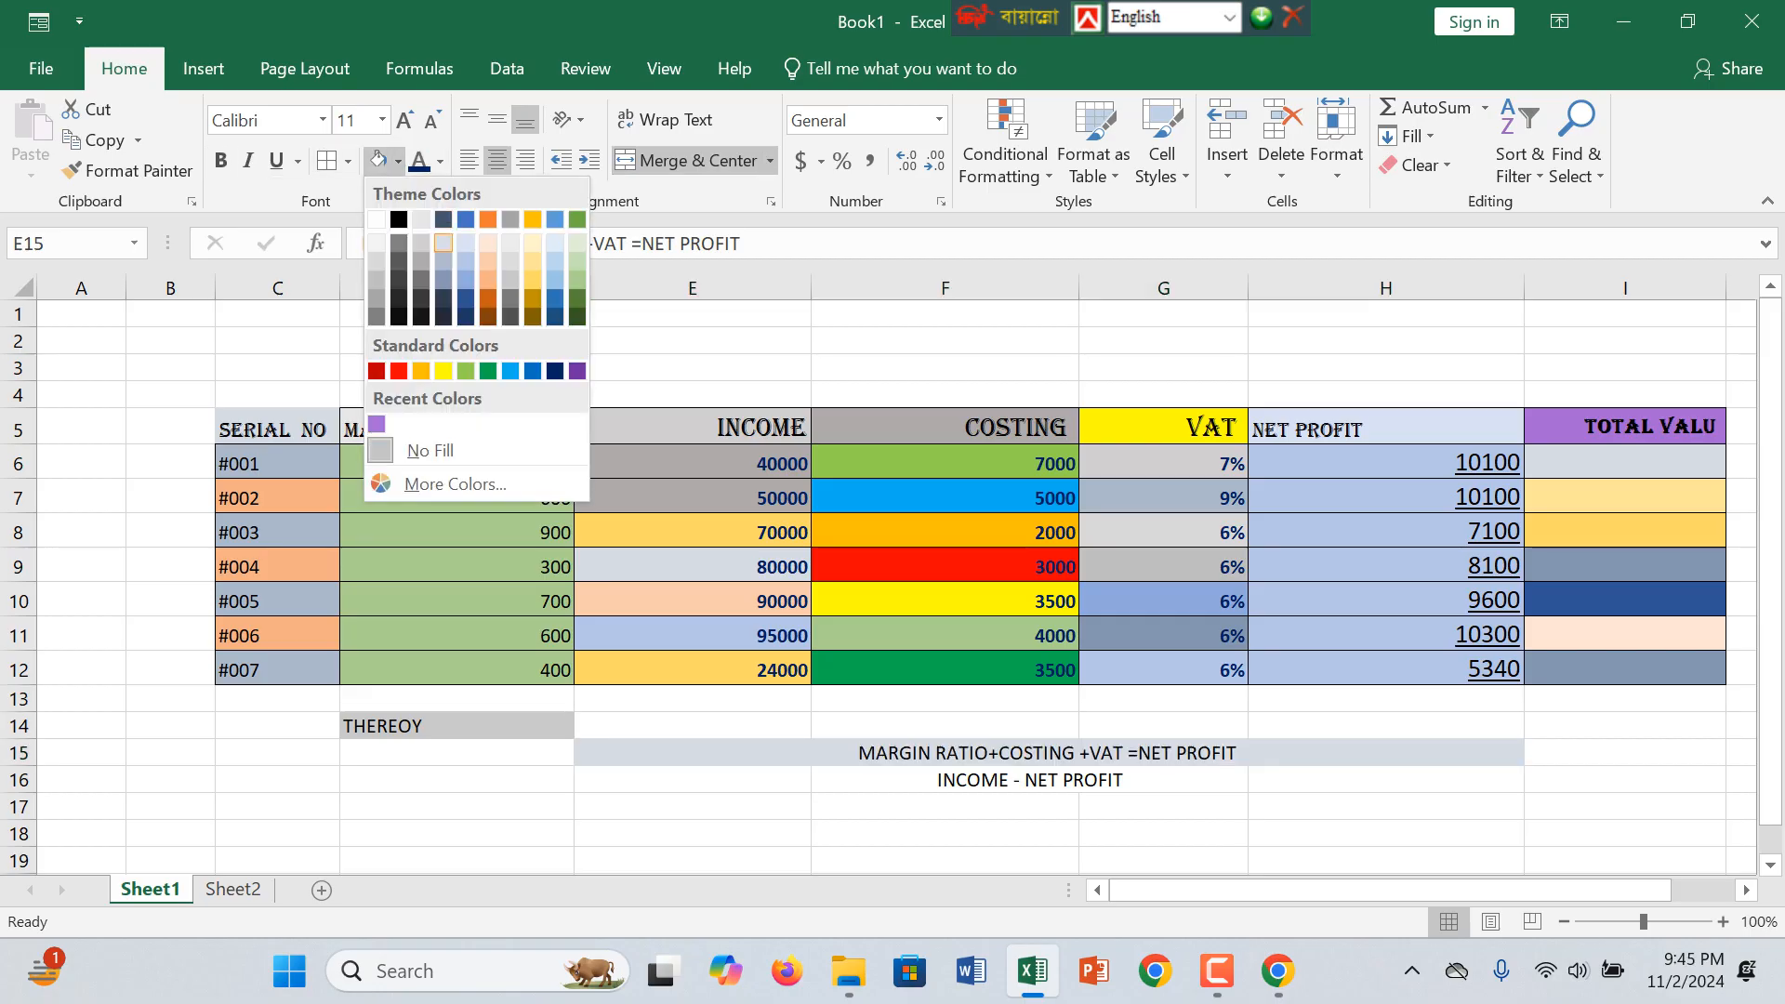
pyautogui.click(443, 243)
pyautogui.click(1029, 780)
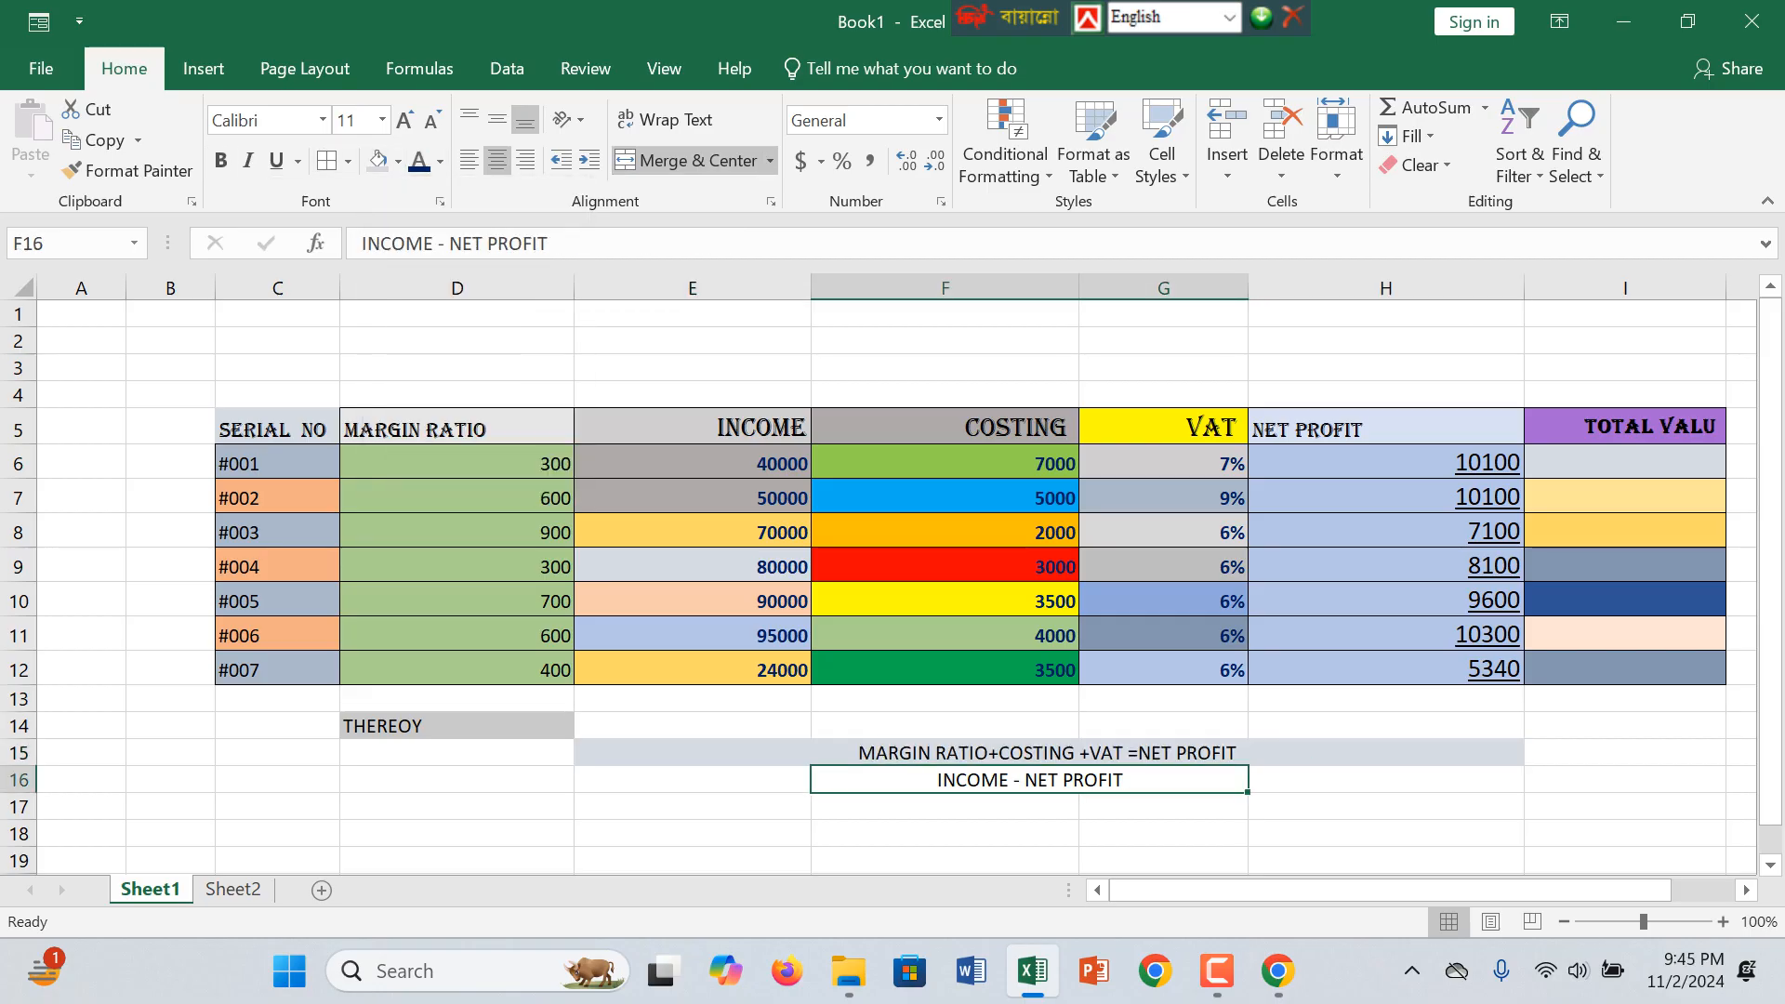
pyautogui.click(397, 160)
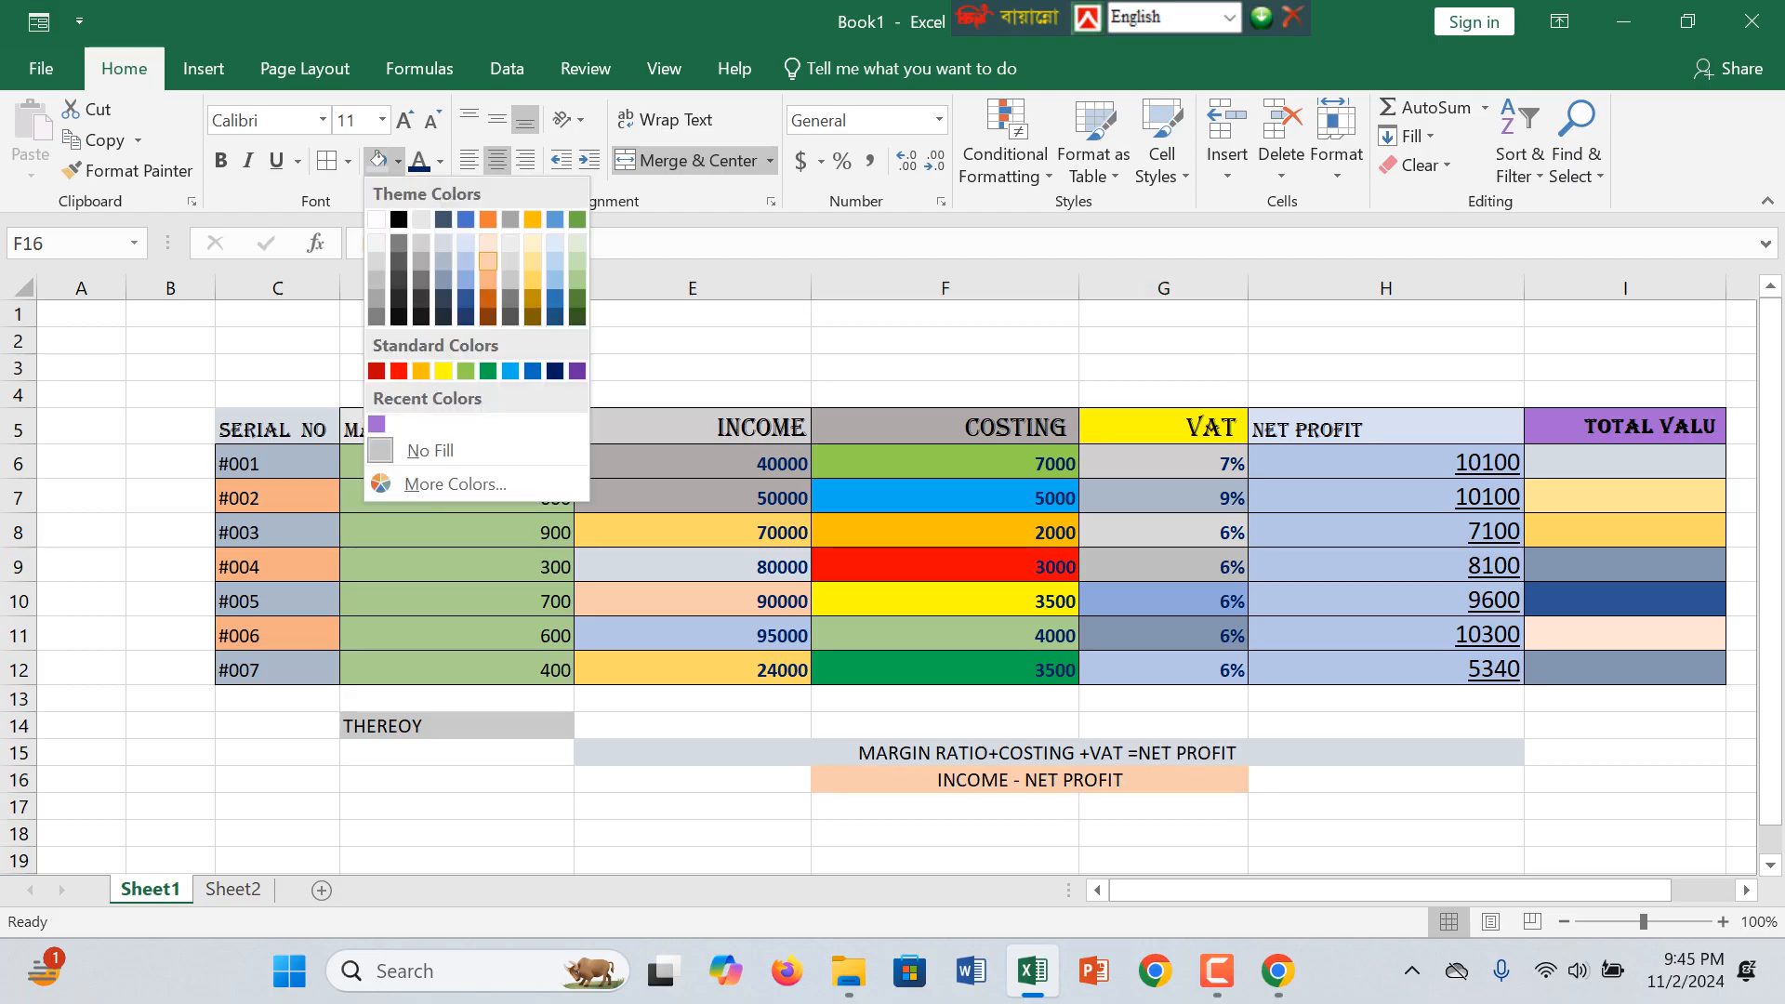
pyautogui.click(489, 261)
pyautogui.click(1385, 780)
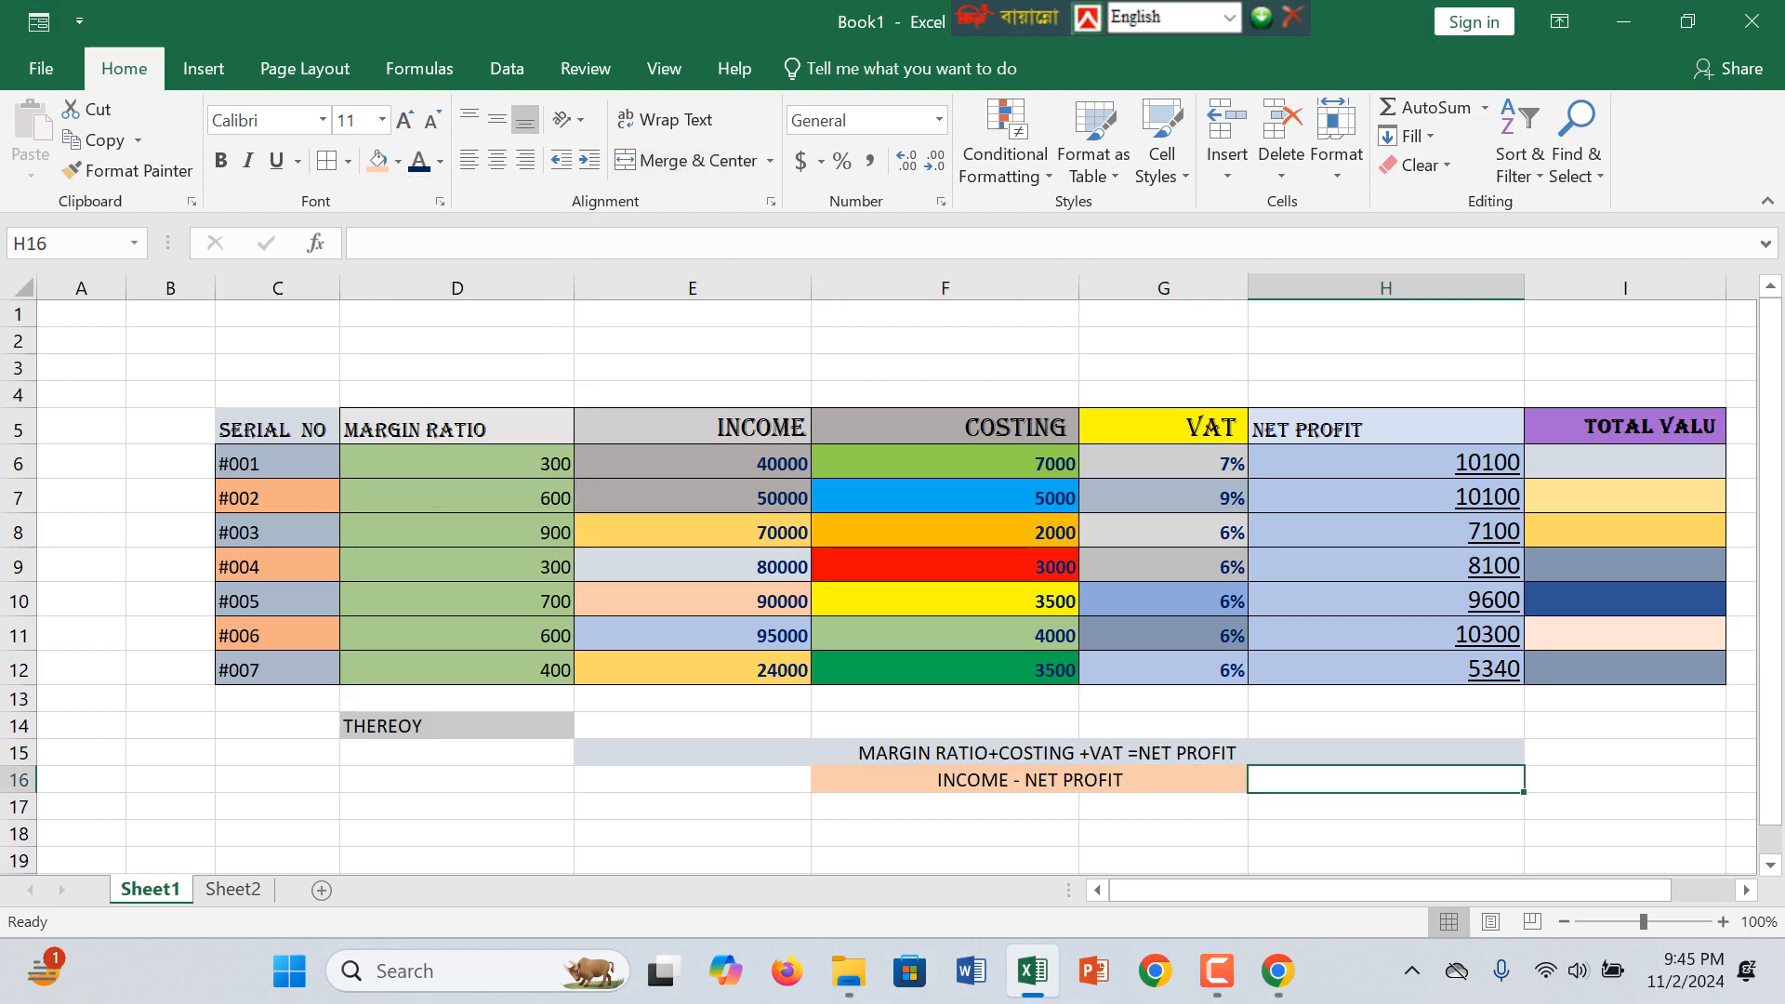
# Step: Enter income minus net profit, =E6-H6, as the total value in I6 and fill it down through I12
pyautogui.click(1626, 462)
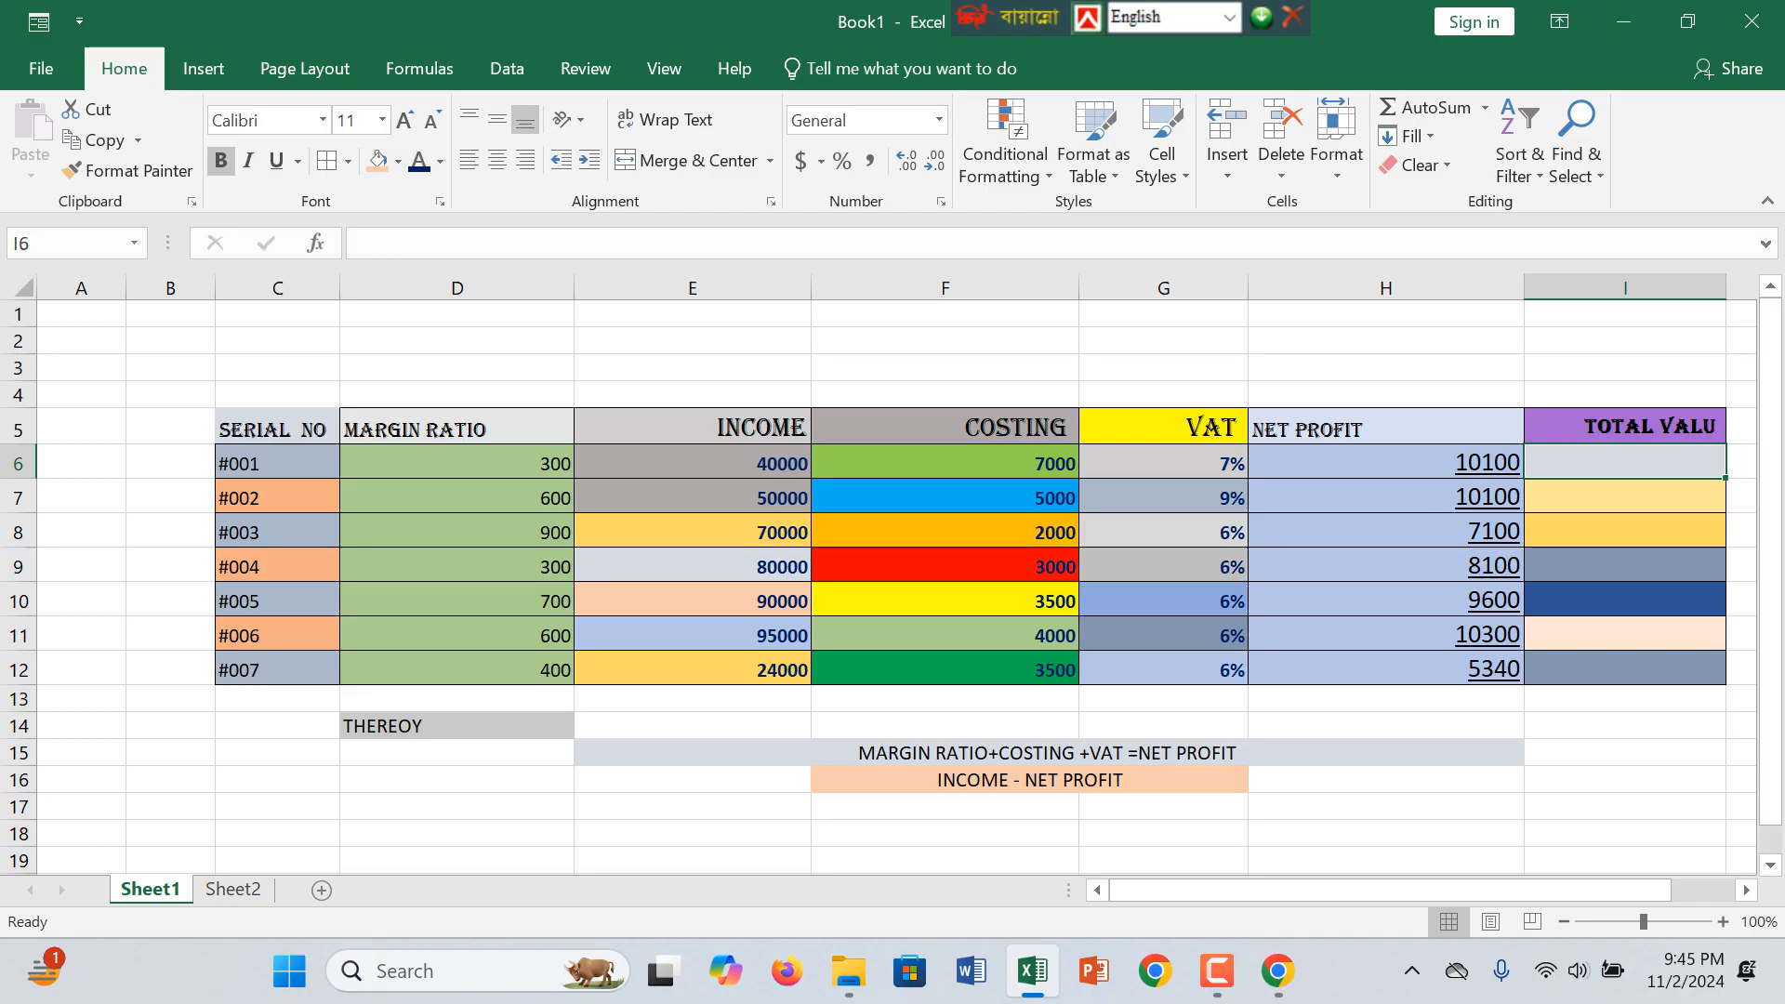
pyautogui.write('=')
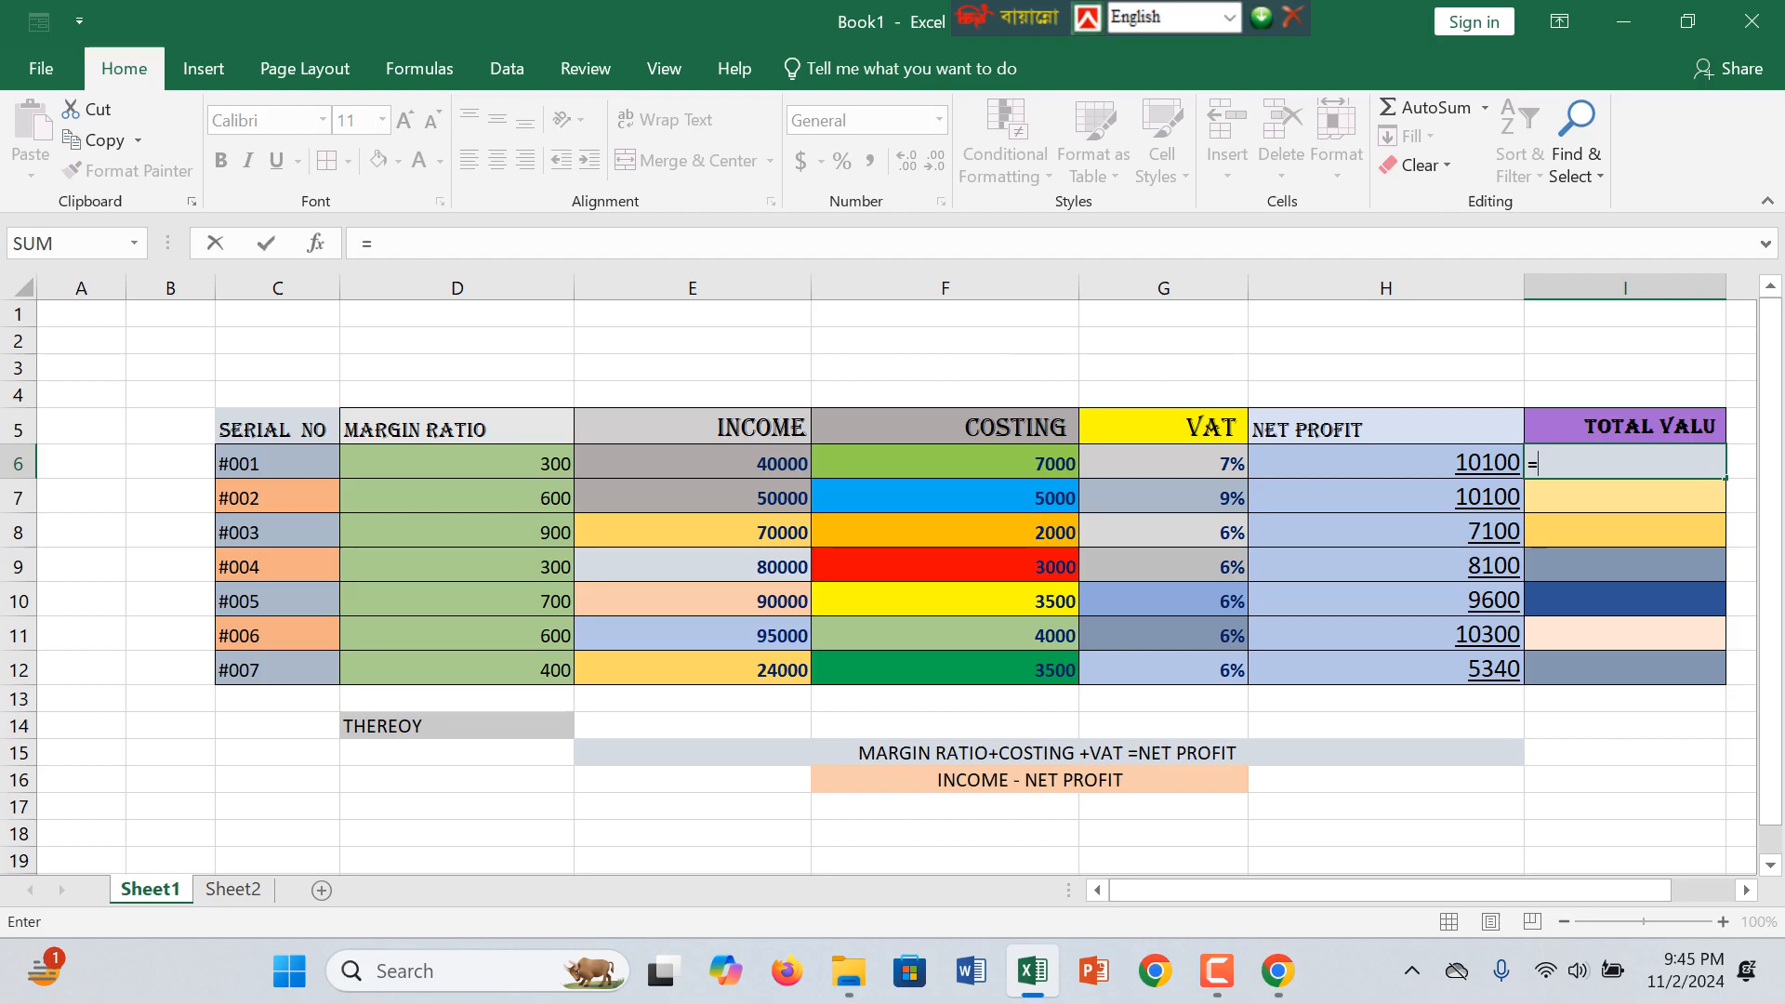
pyautogui.click(692, 463)
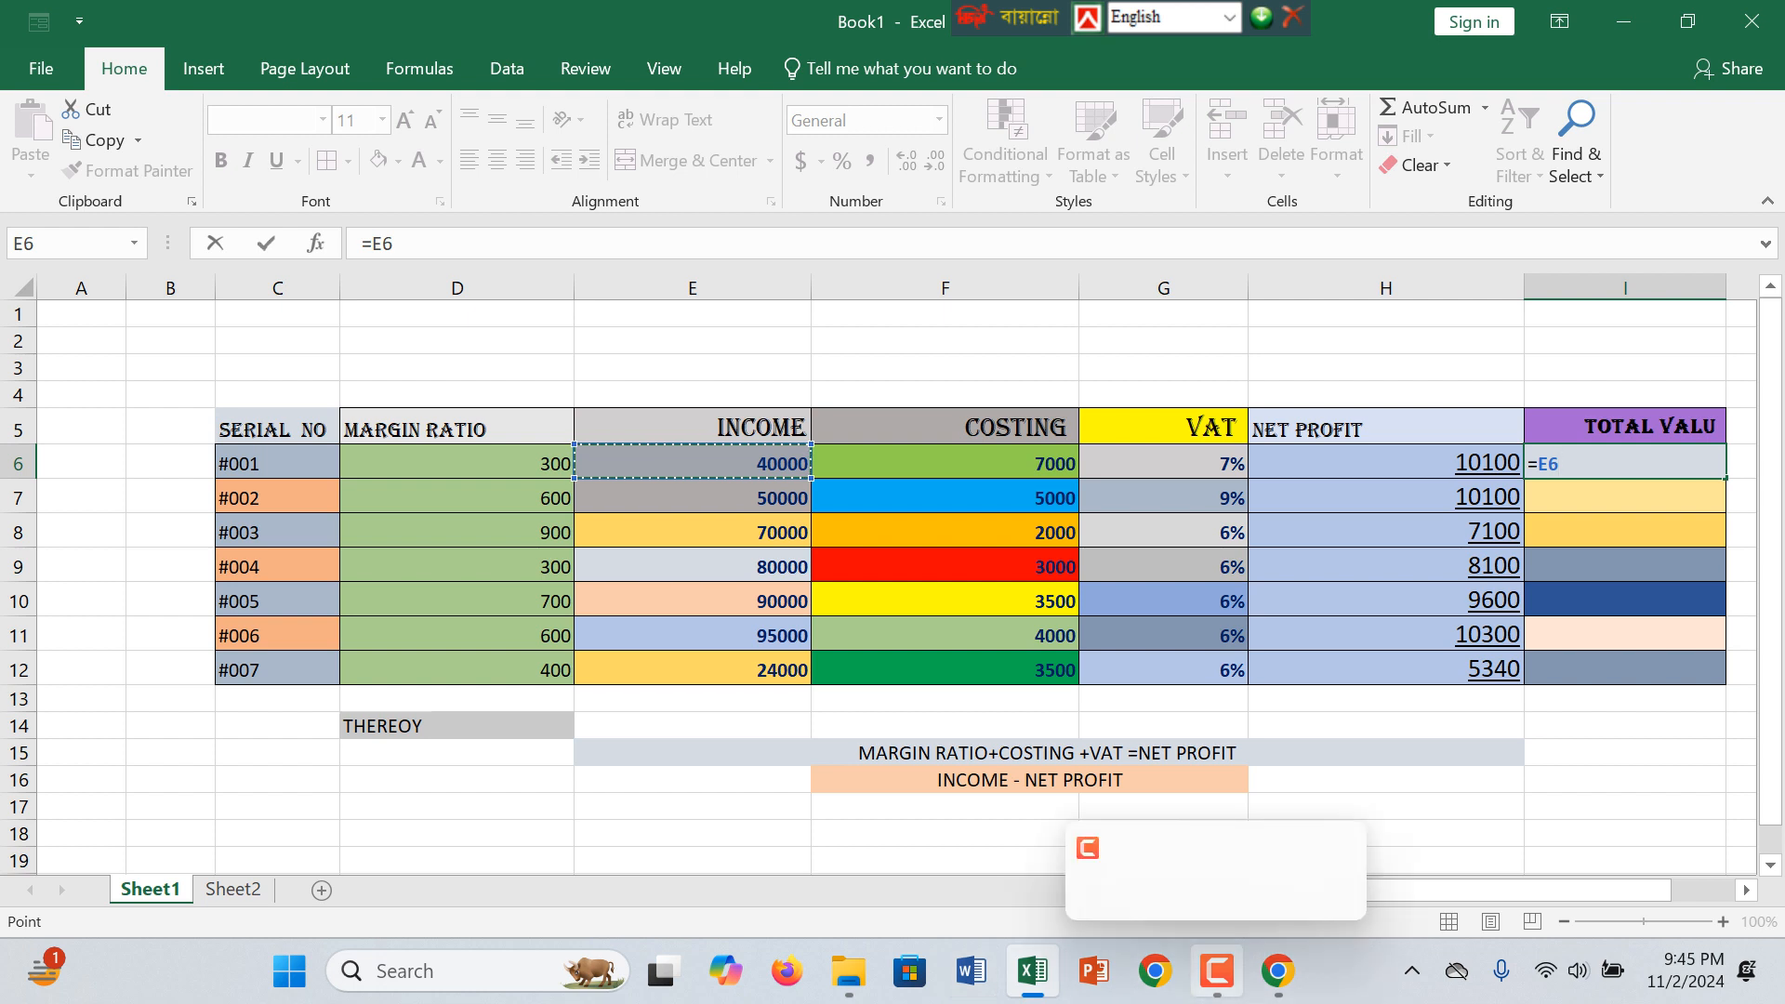
pyautogui.click(1217, 970)
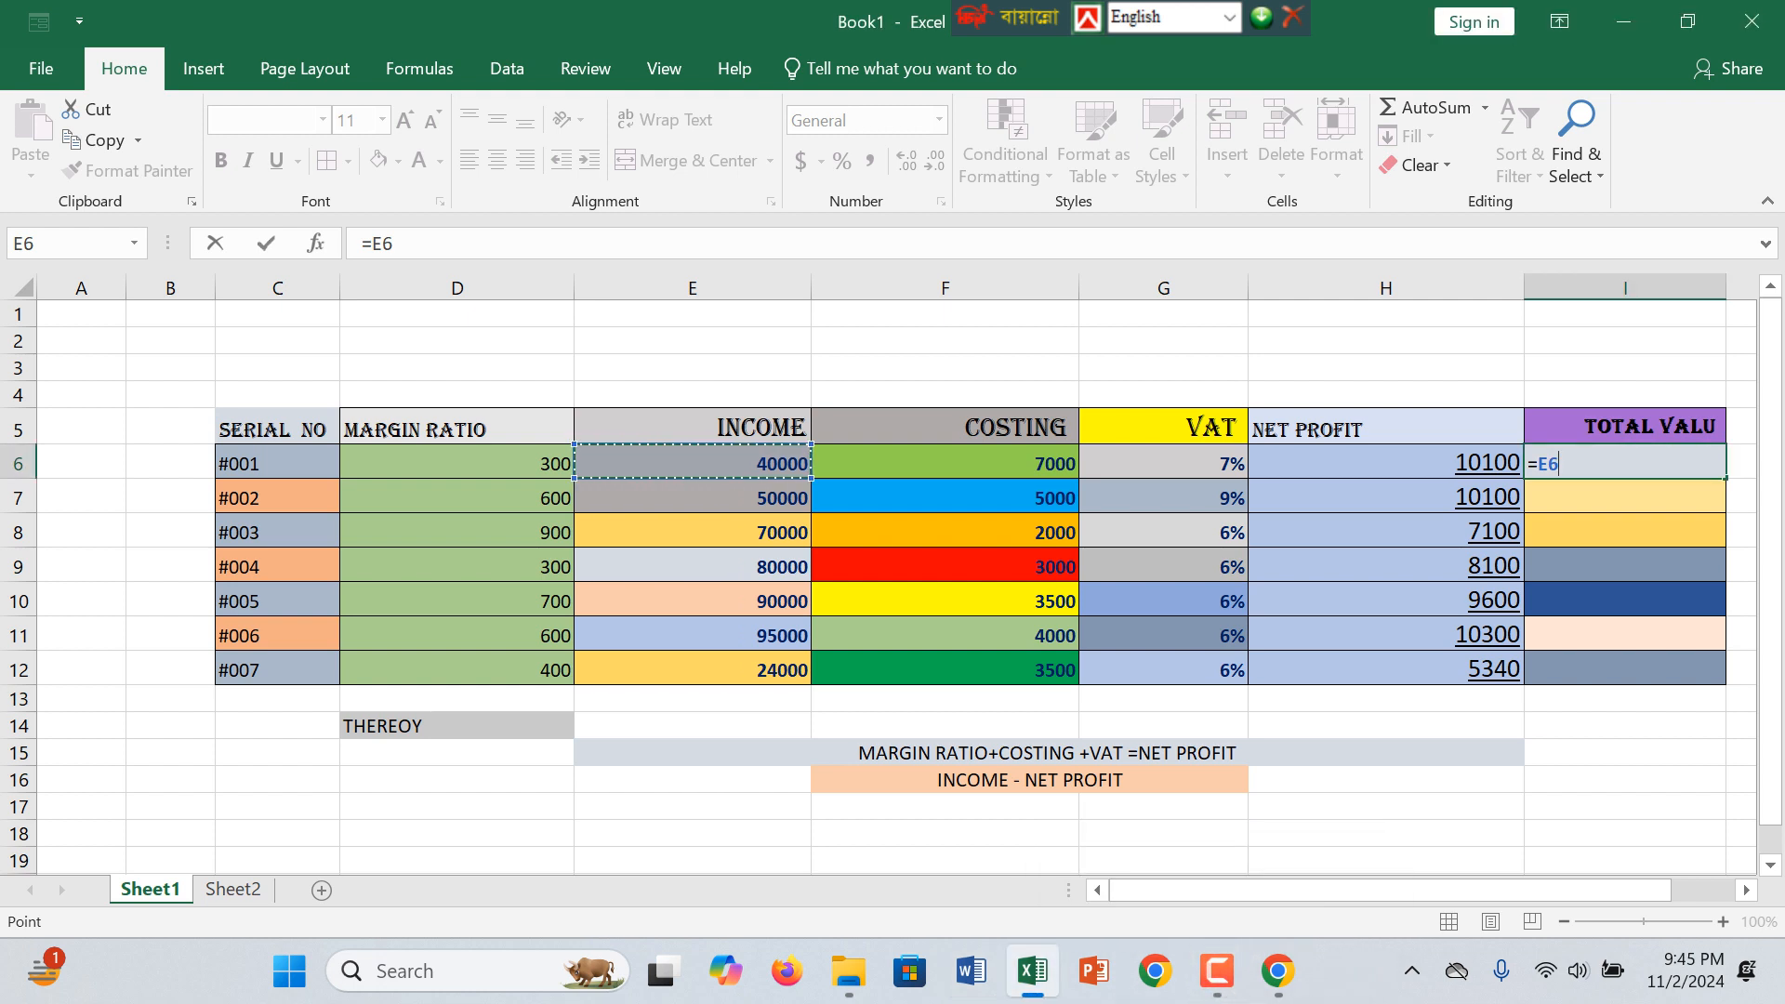
pyautogui.write('-')
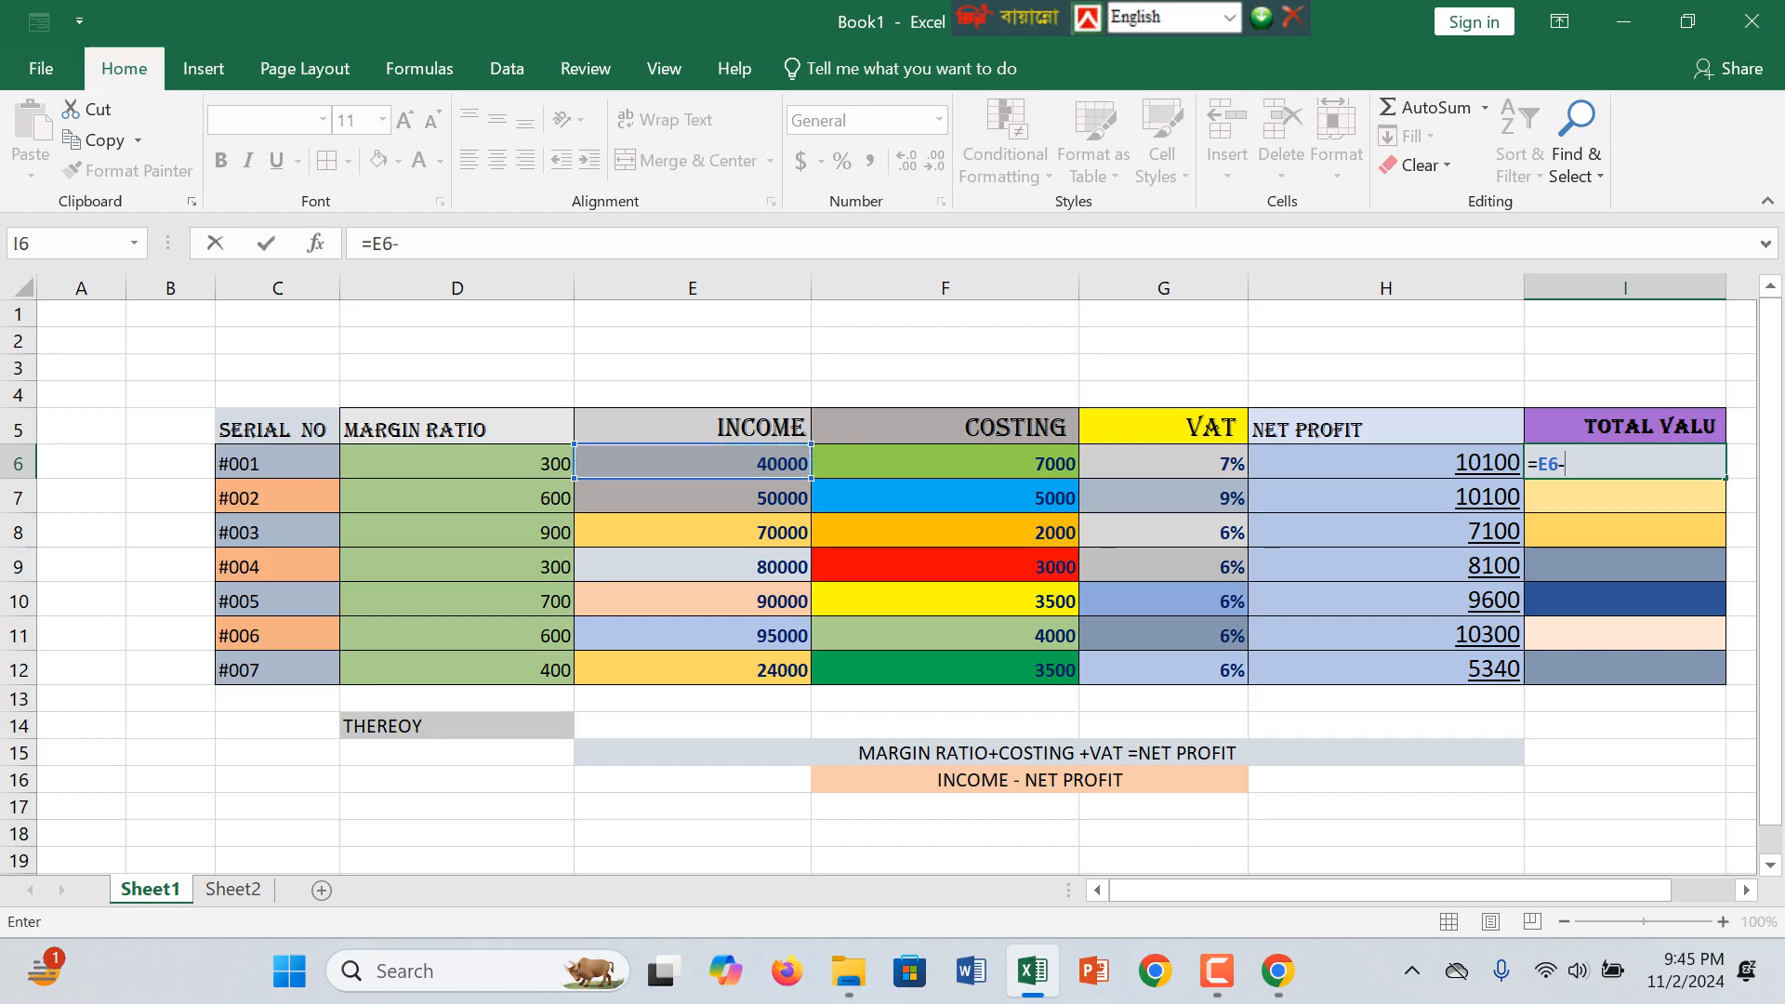
pyautogui.click(1386, 463)
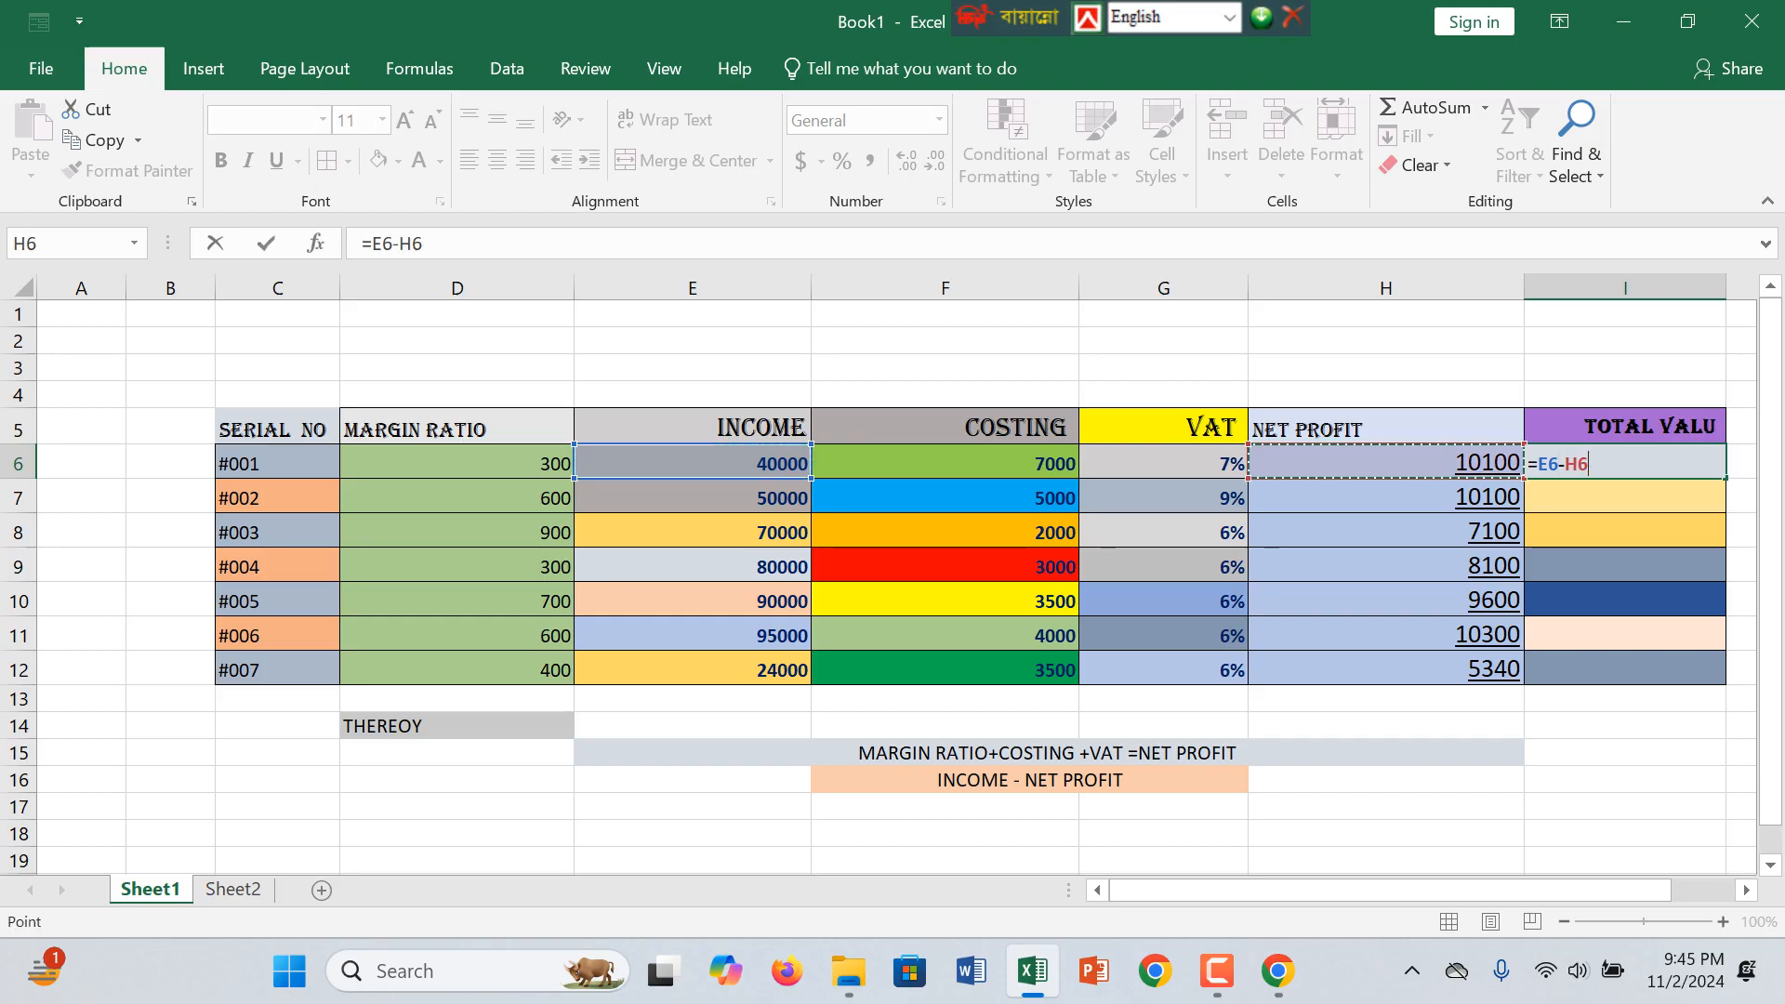
pyautogui.press('Return')
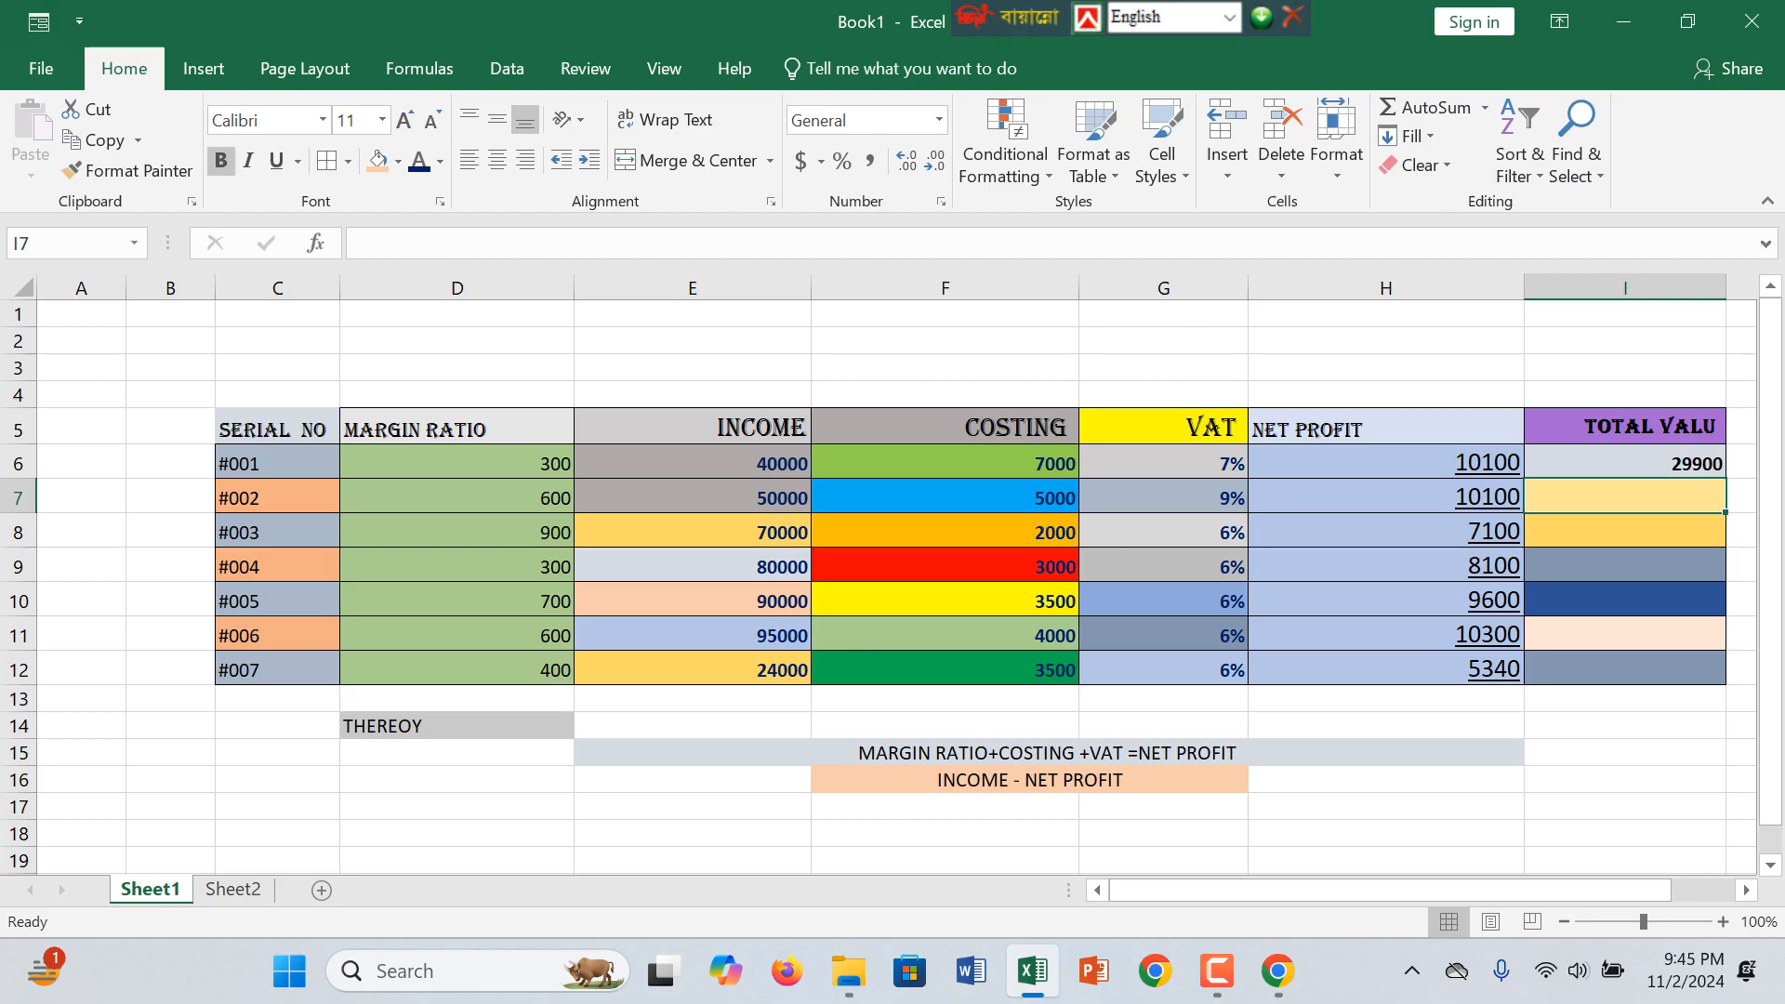
pyautogui.click(1625, 463)
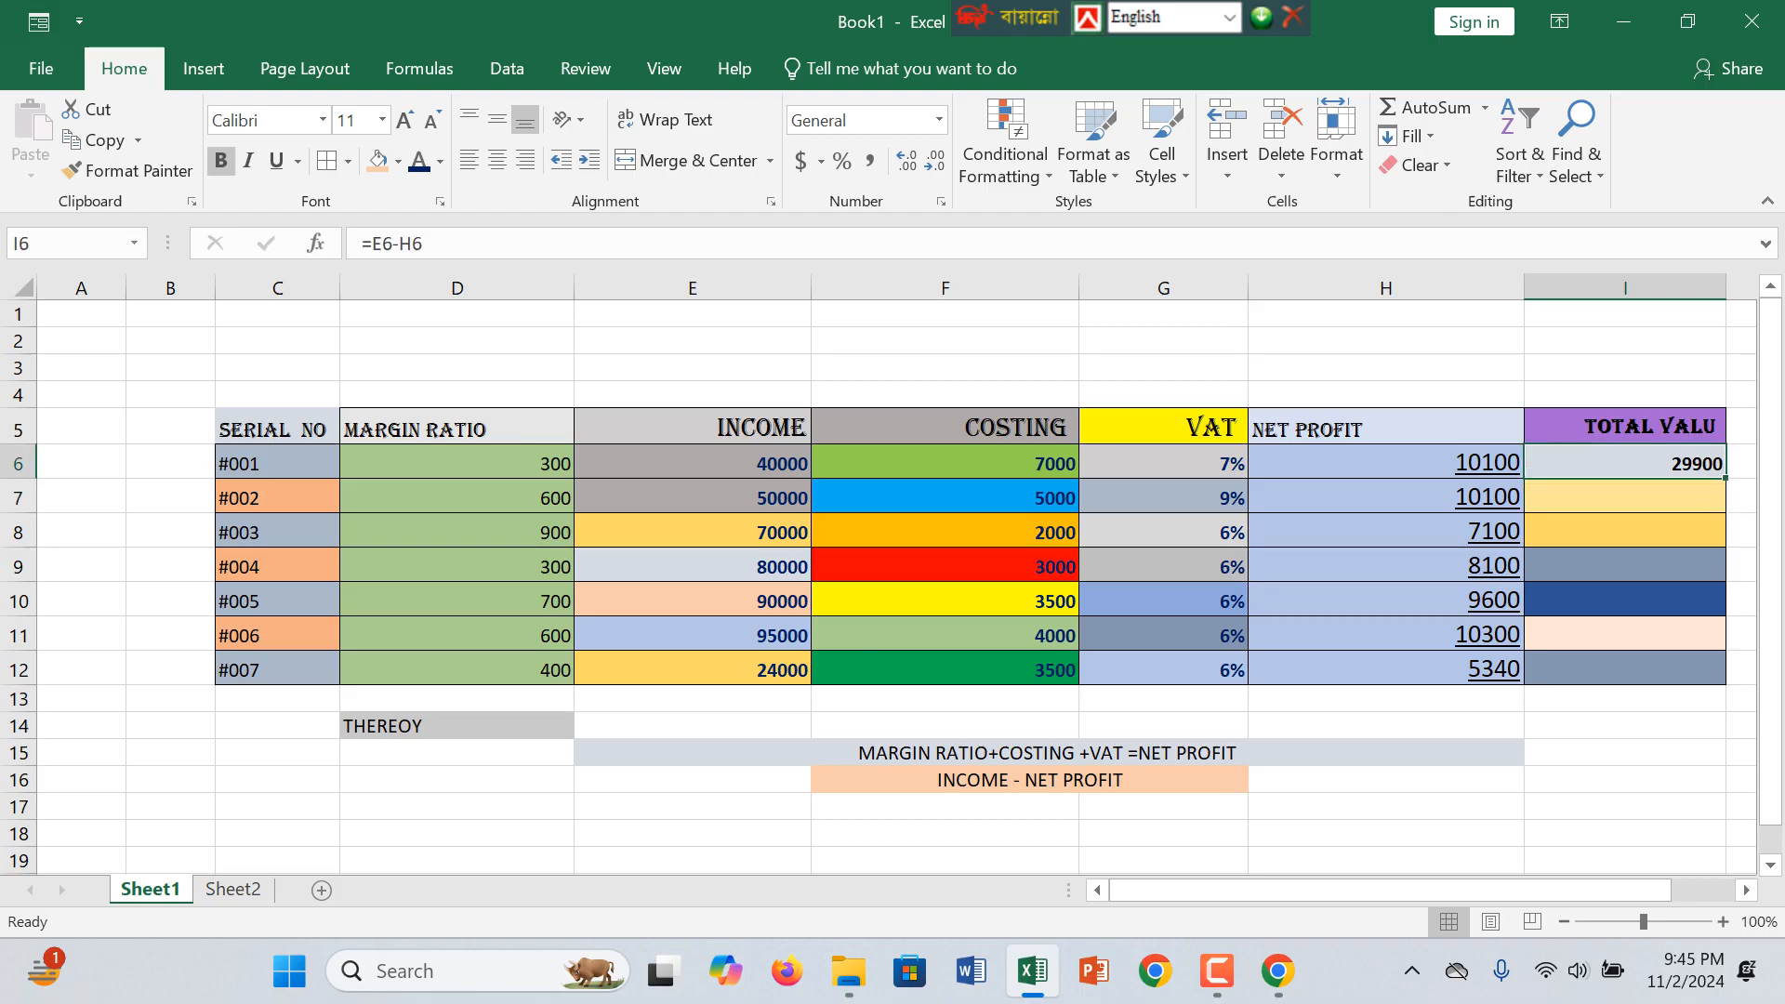
pyautogui.moveTo(1725, 479); pyautogui.dragTo(1722, 677)
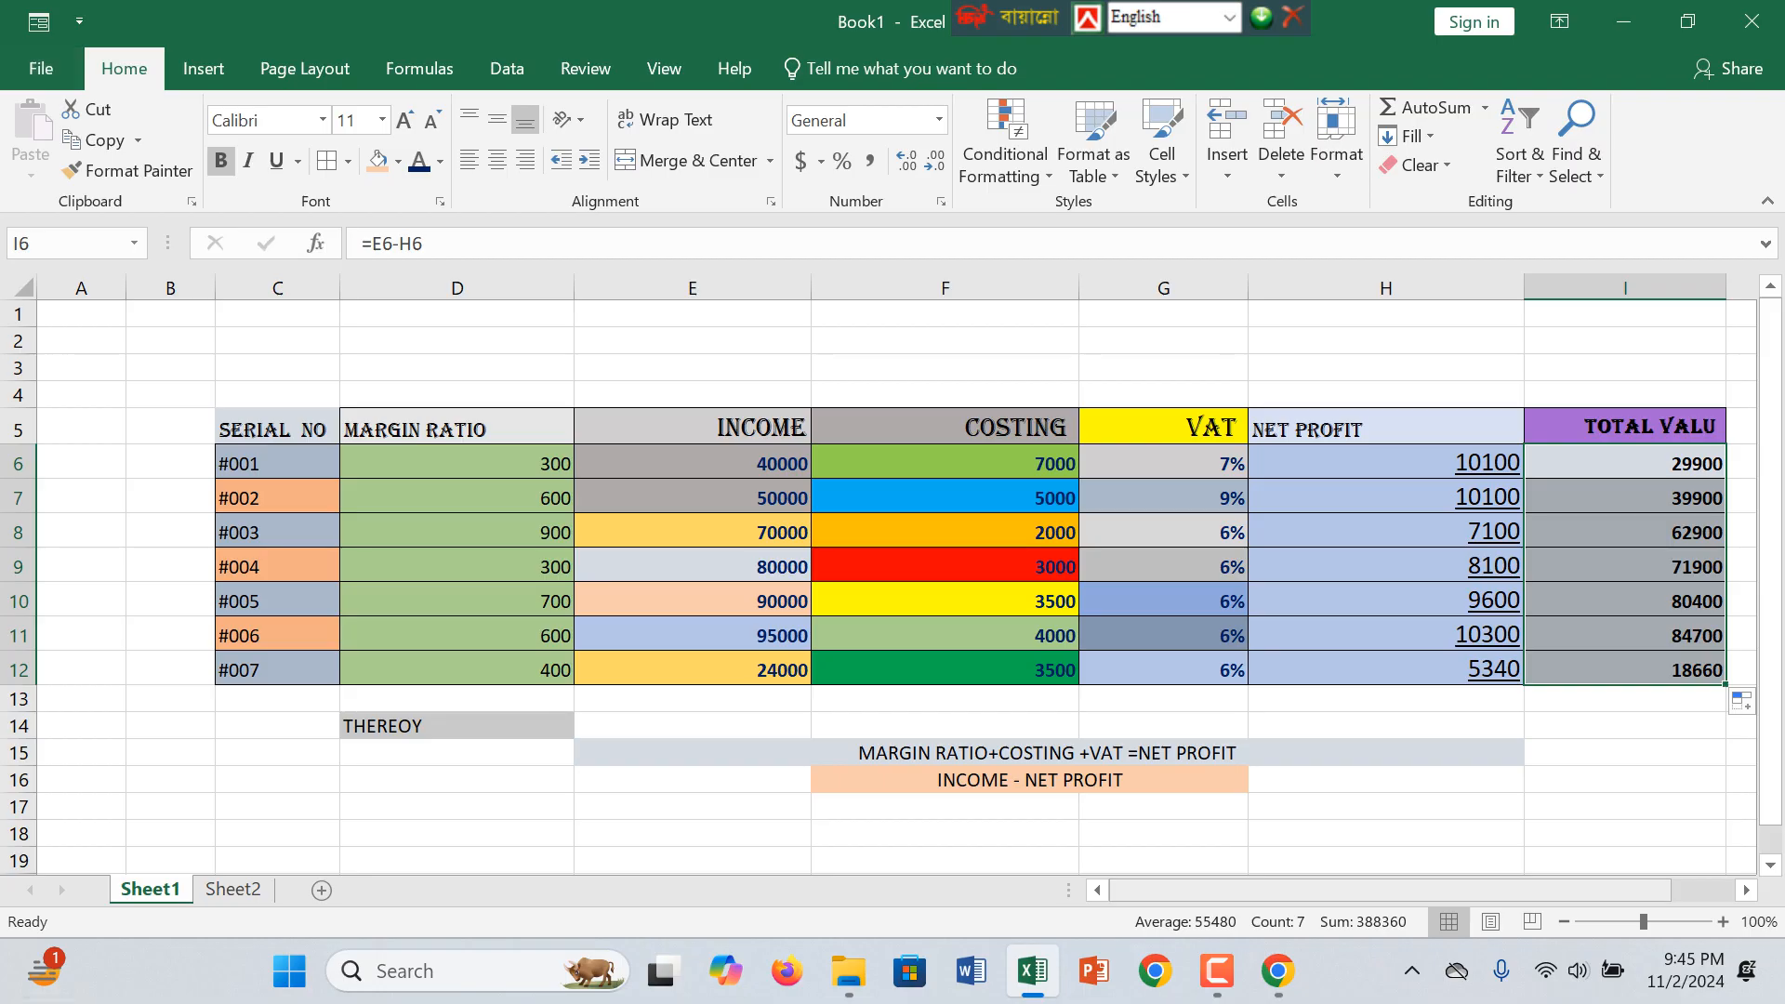
pyautogui.moveTo(1369, 891)
pyautogui.mouseDown()
pyautogui.moveTo(1412, 891)
pyautogui.moveTo(1368, 891)
pyautogui.mouseUp()
pyautogui.click(458, 498)
pyautogui.click(458, 428)
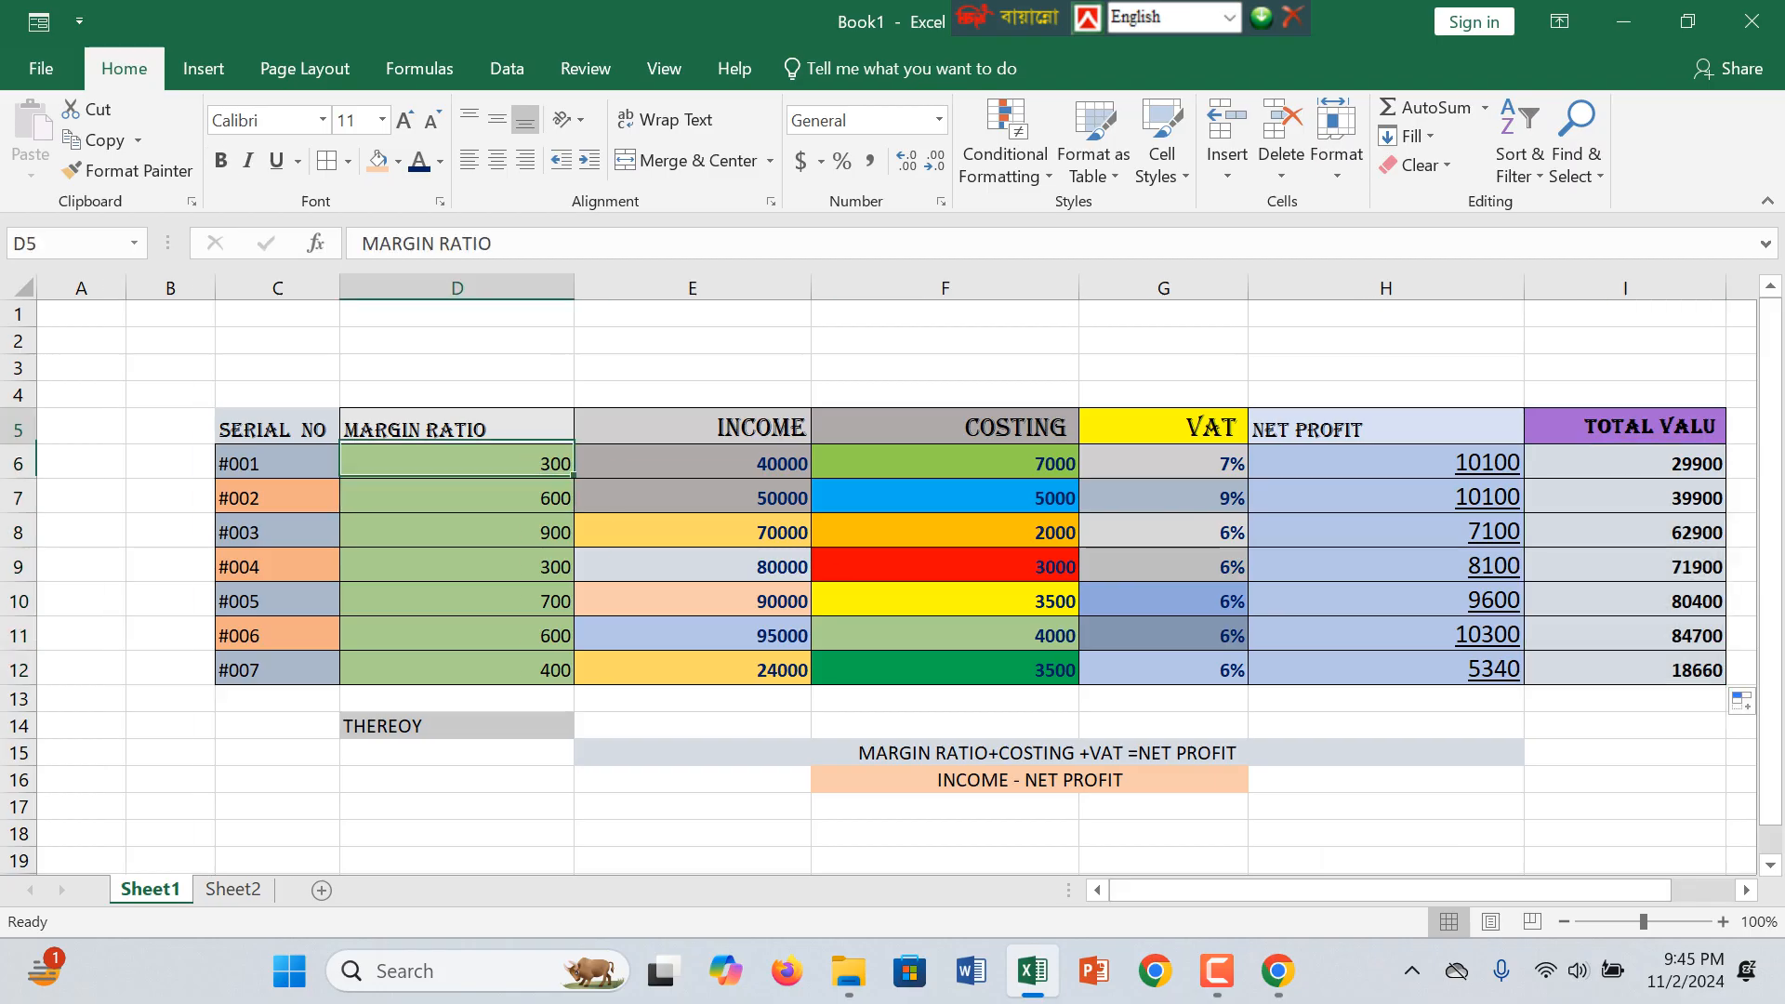
pyautogui.click(1048, 753)
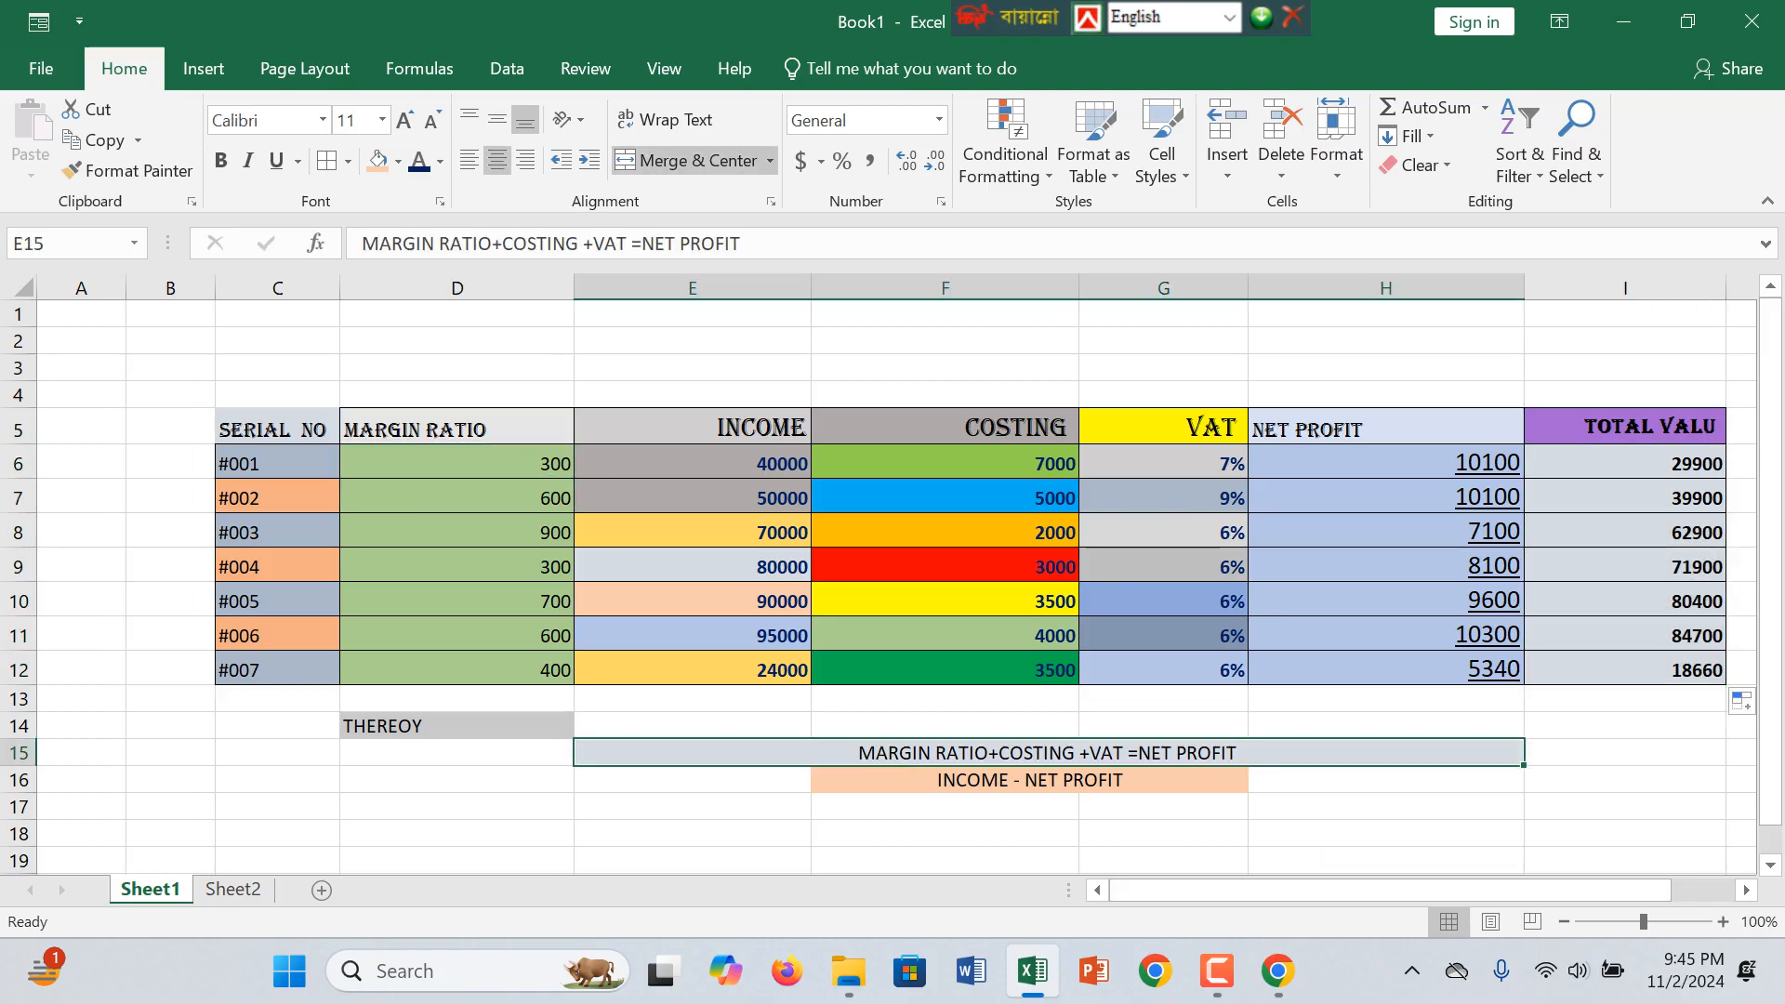
pyautogui.click(1163, 807)
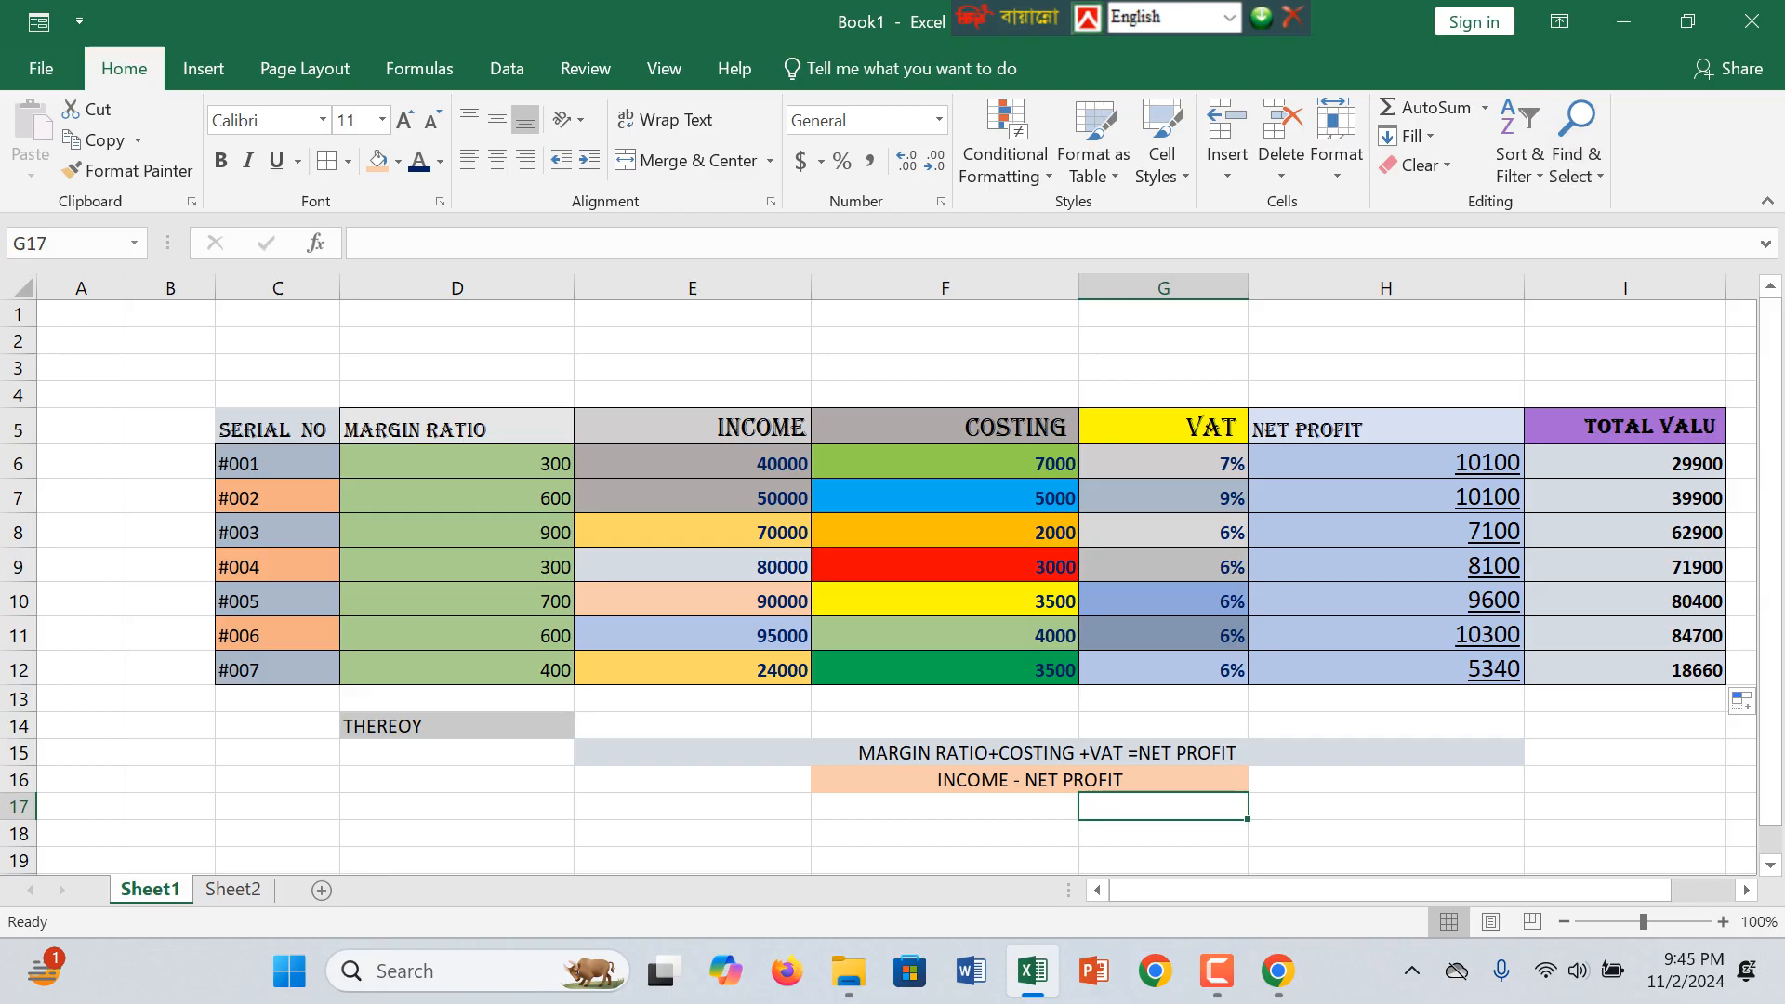
pyautogui.click(1217, 971)
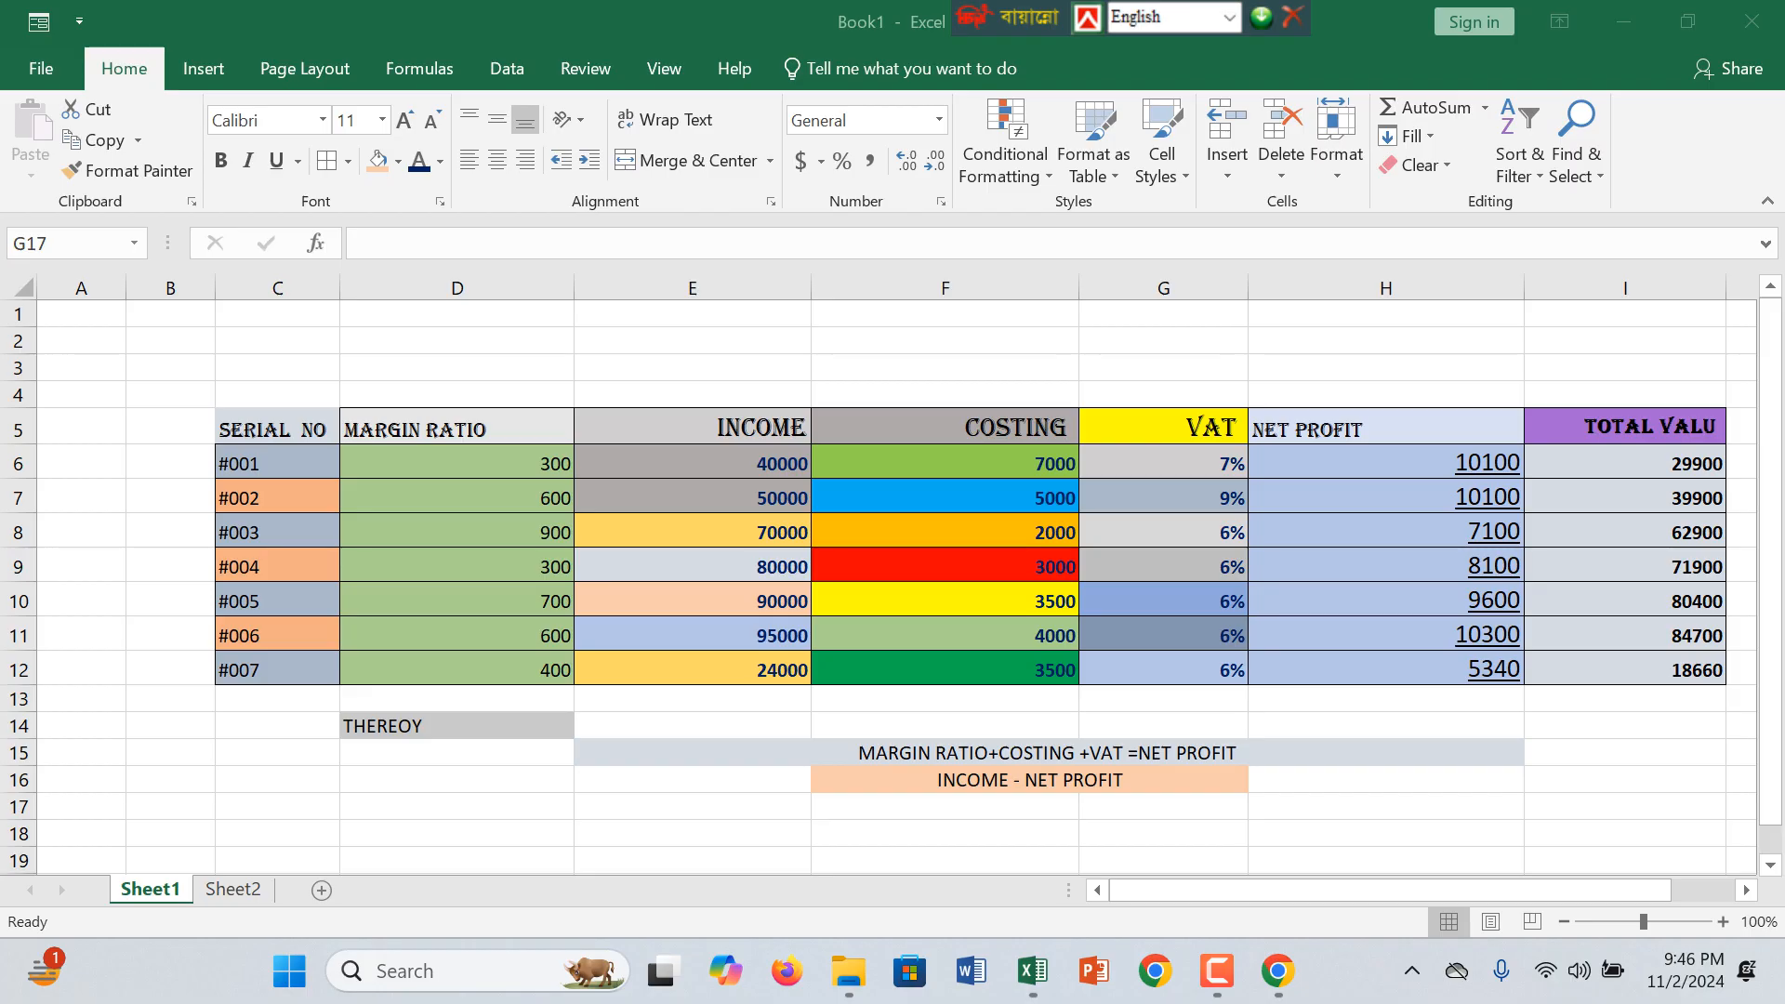
# Step: Add borders around the THEREOY label in D14 and the two written theory formulas in E15 and F16
pyautogui.moveTo(1644, 922)
pyautogui.mouseDown()
pyautogui.moveTo(1617, 922)
pyautogui.moveTo(1641, 922)
pyautogui.mouseUp()
pyautogui.click(898, 706)
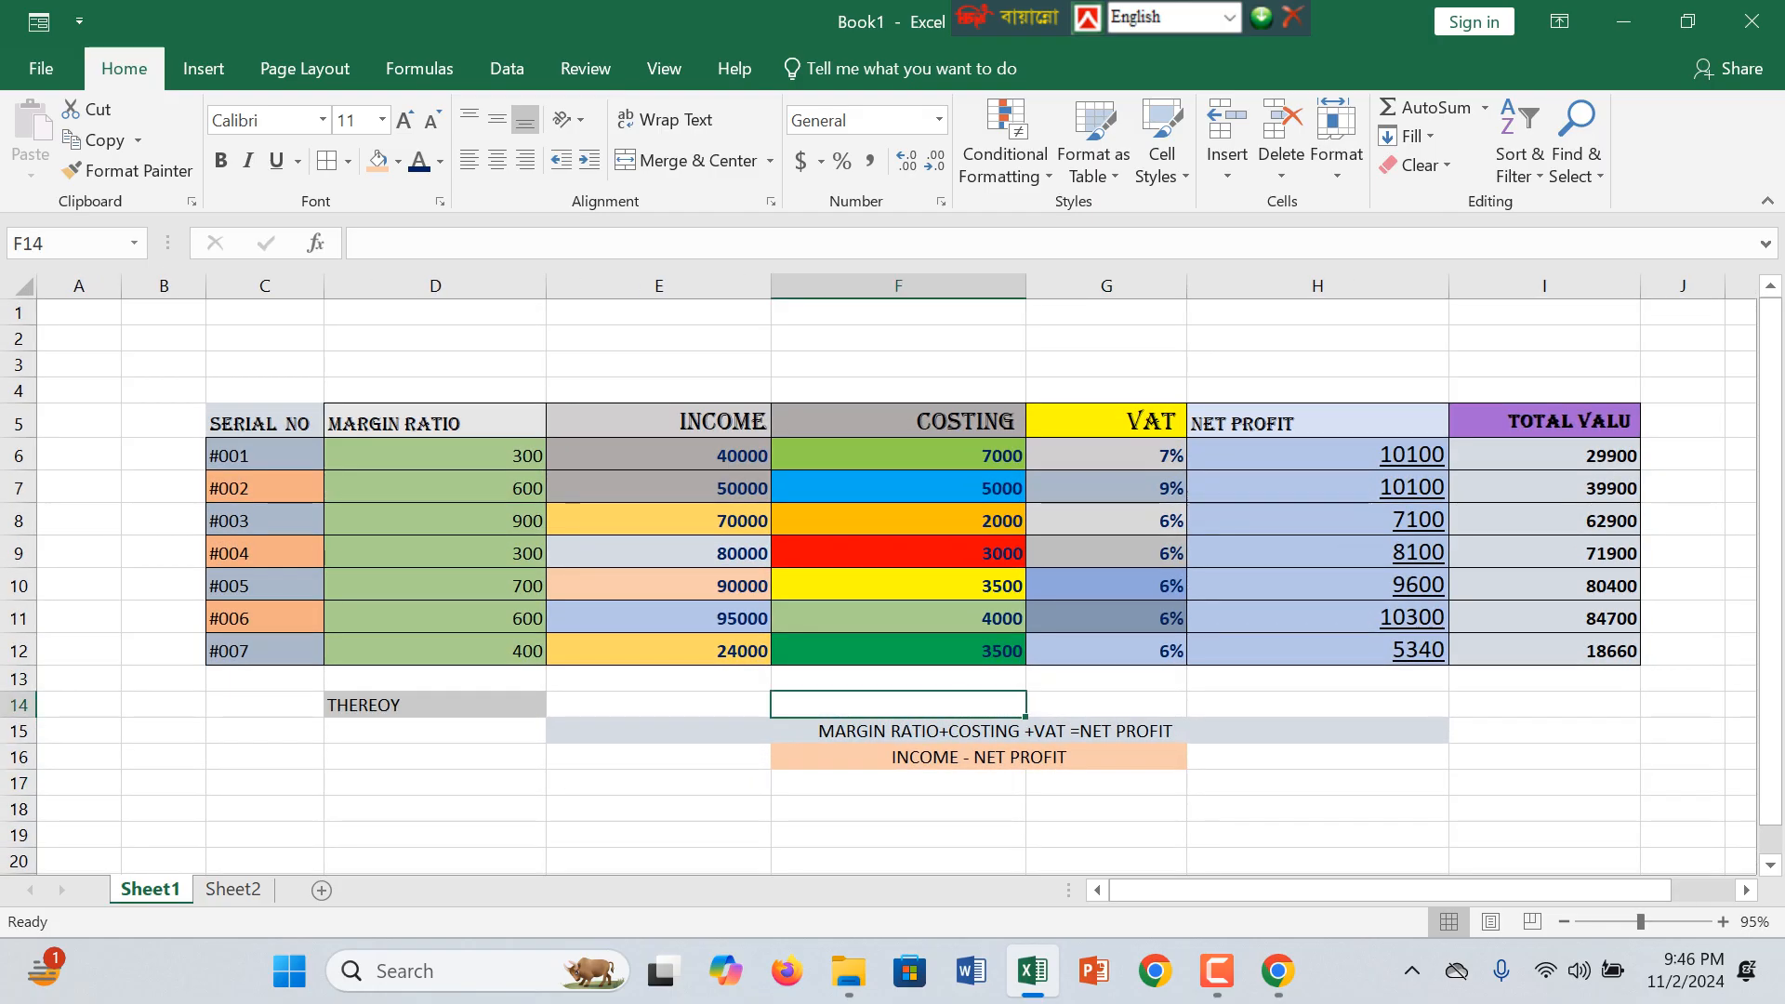
pyautogui.click(997, 732)
pyautogui.click(435, 706)
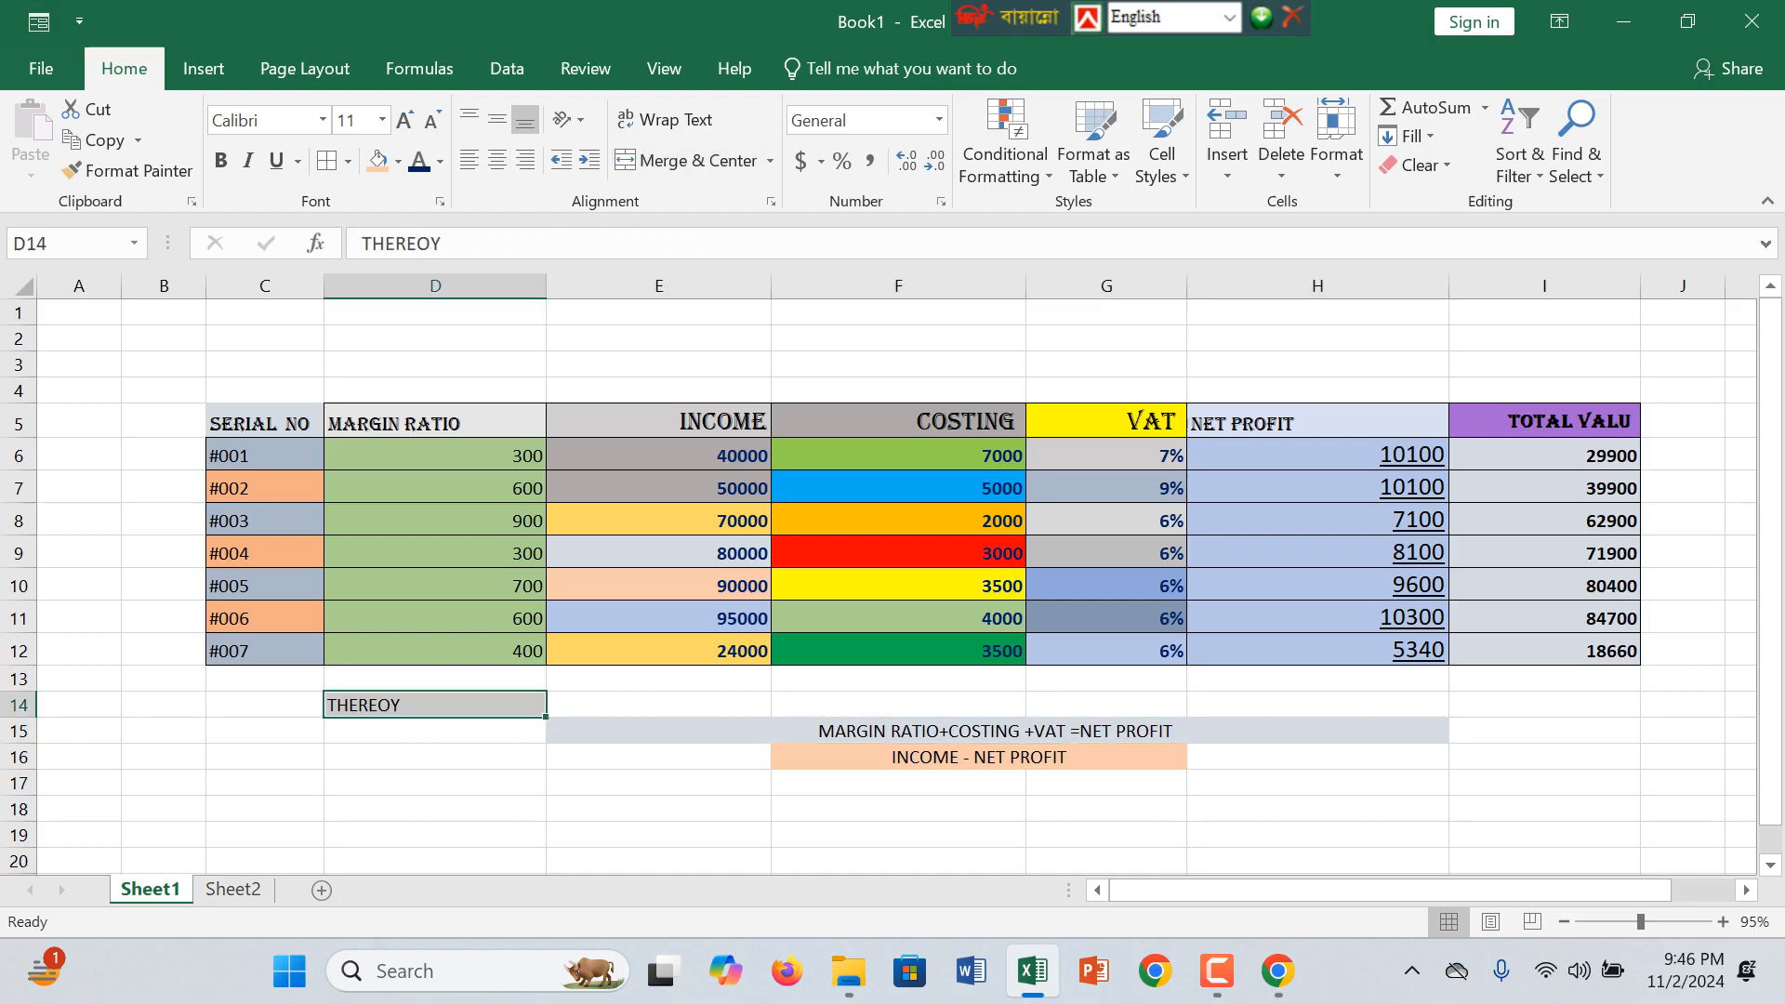
pyautogui.click(997, 732)
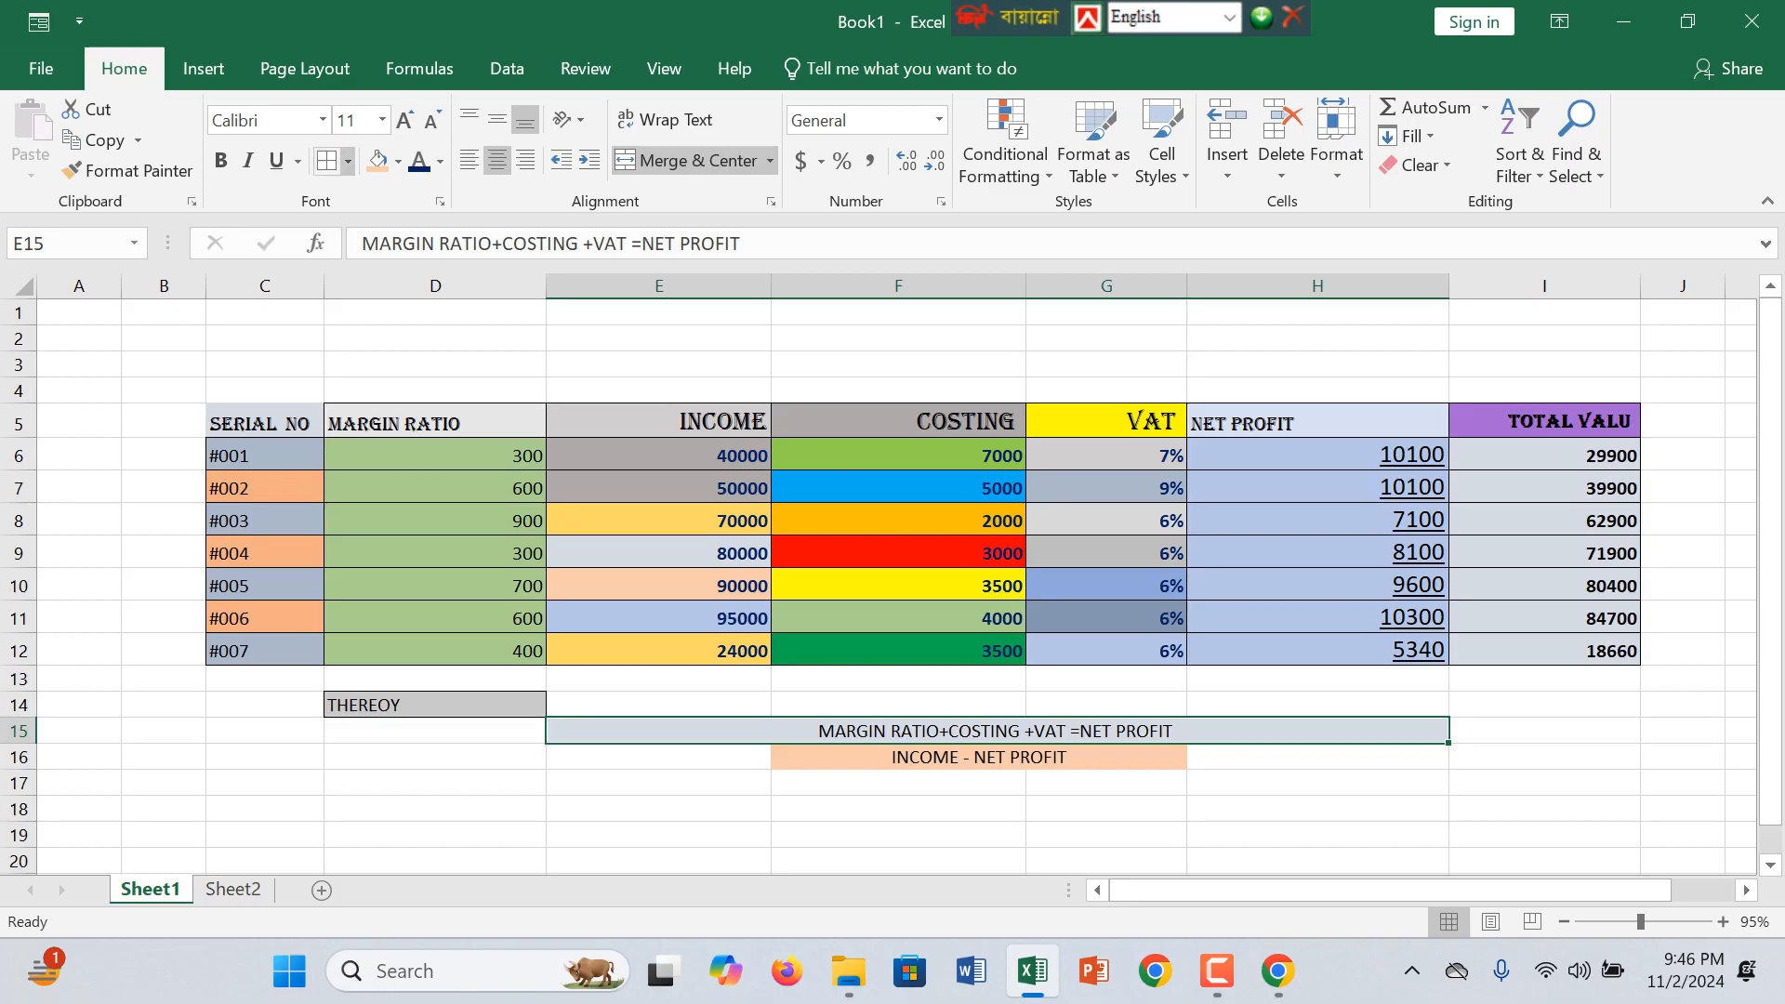
pyautogui.click(979, 757)
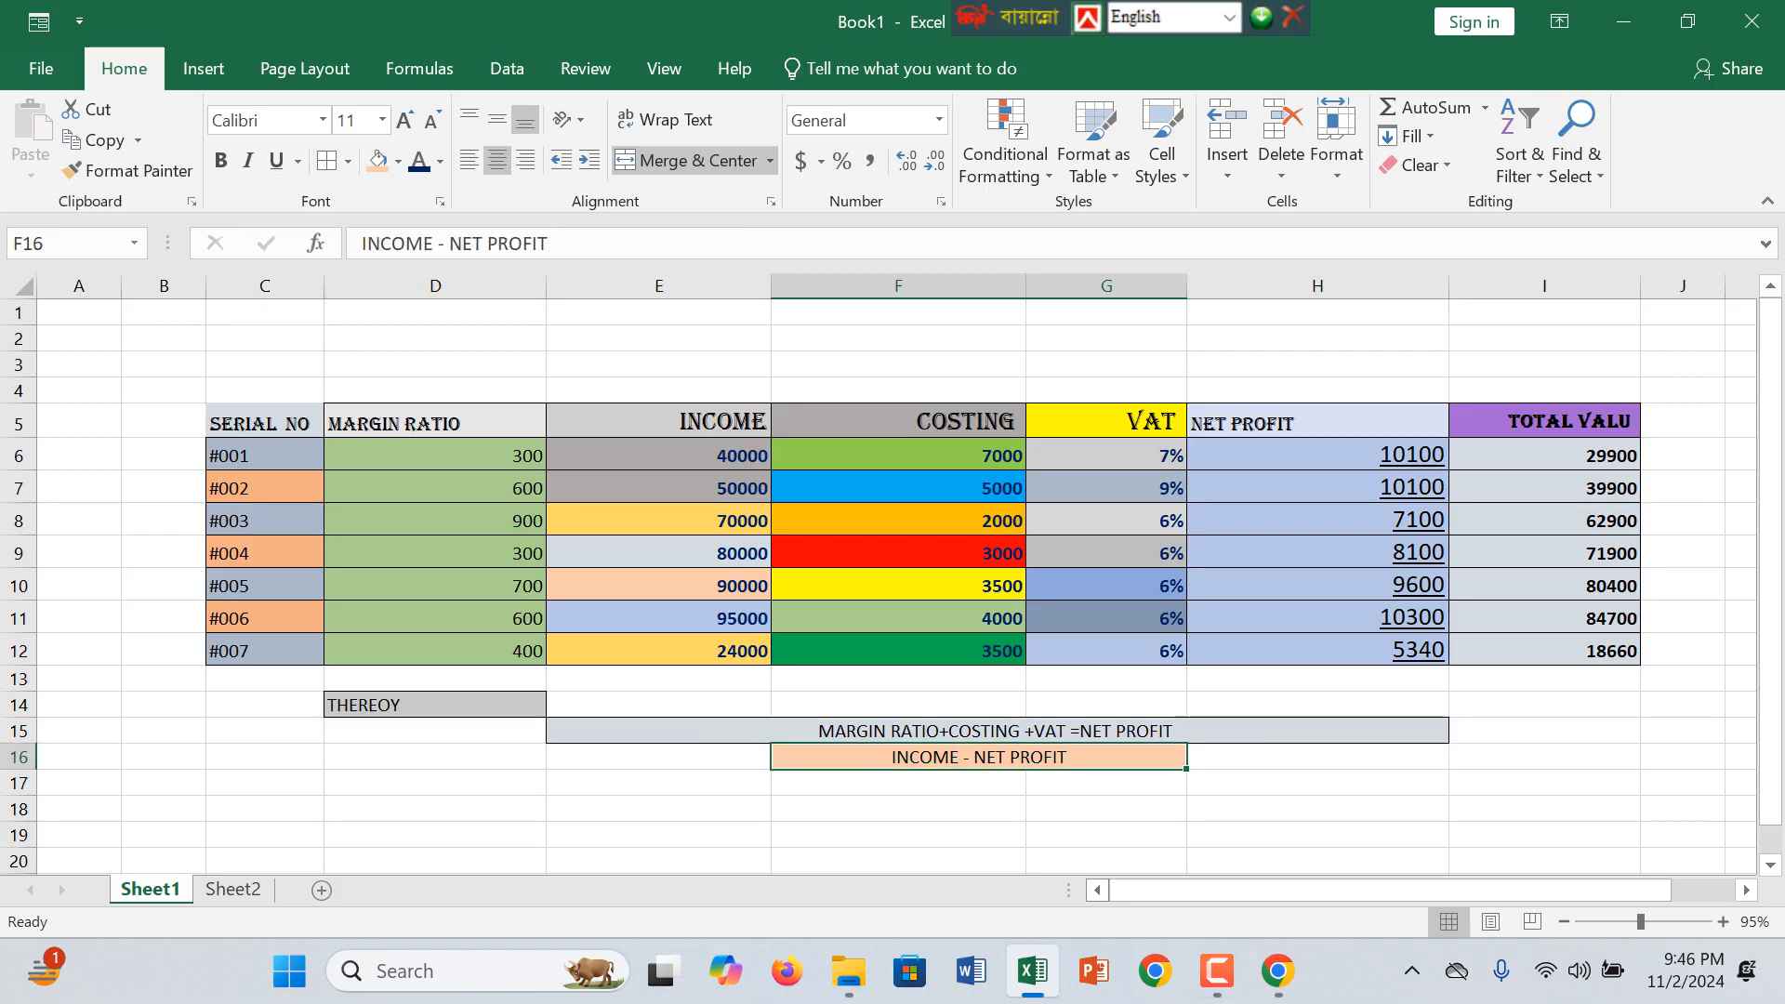
pyautogui.click(658, 553)
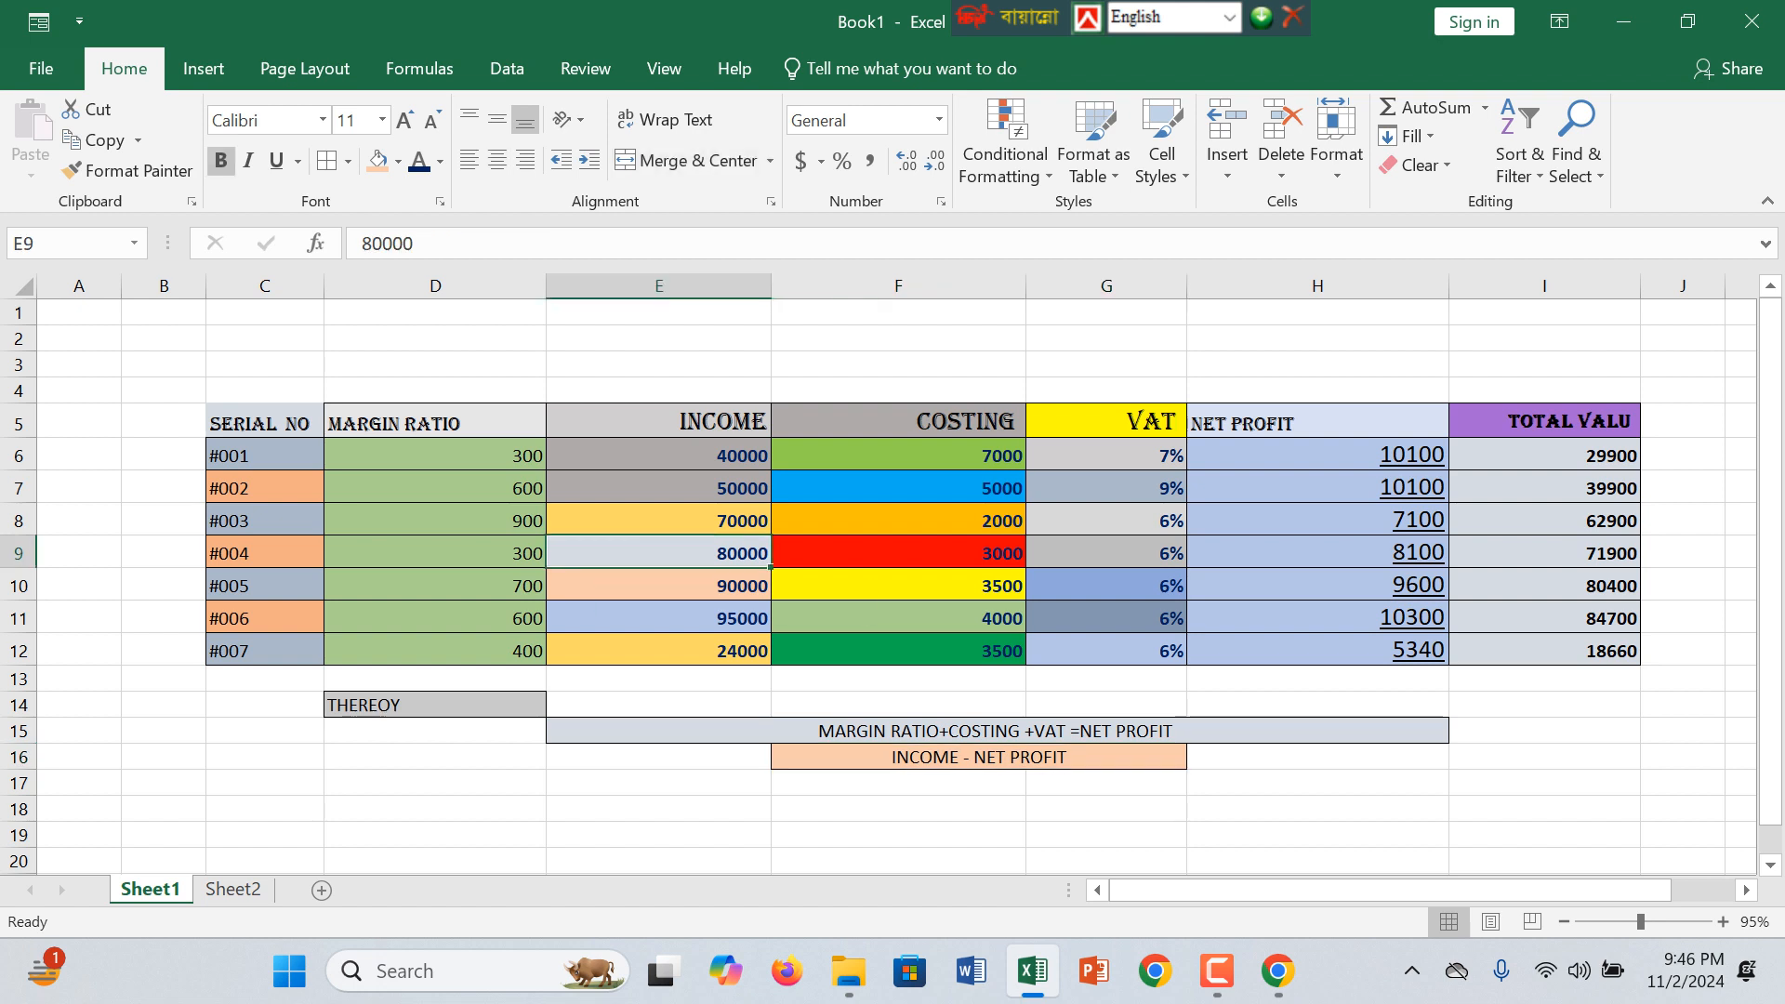
pyautogui.moveTo(658, 456); pyautogui.dragTo(1544, 651)
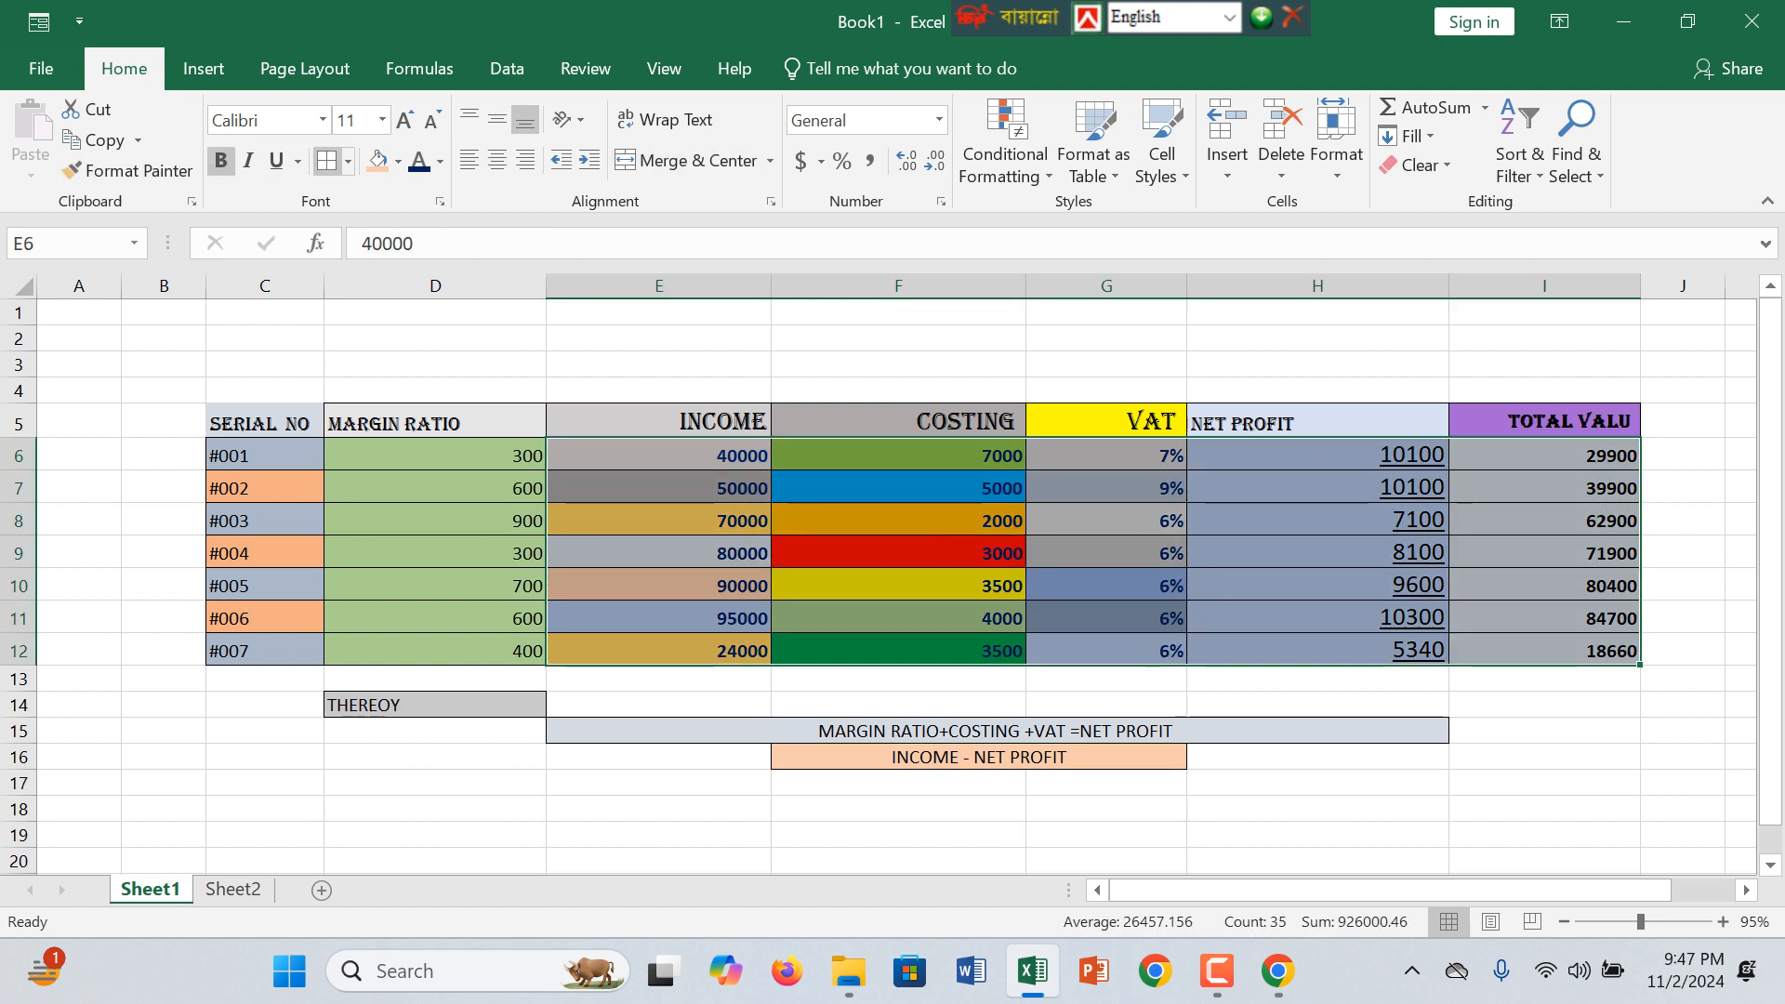
pyautogui.moveTo(898, 554); pyautogui.dragTo(898, 524)
pyautogui.moveTo(265, 424); pyautogui.dragTo(1544, 651)
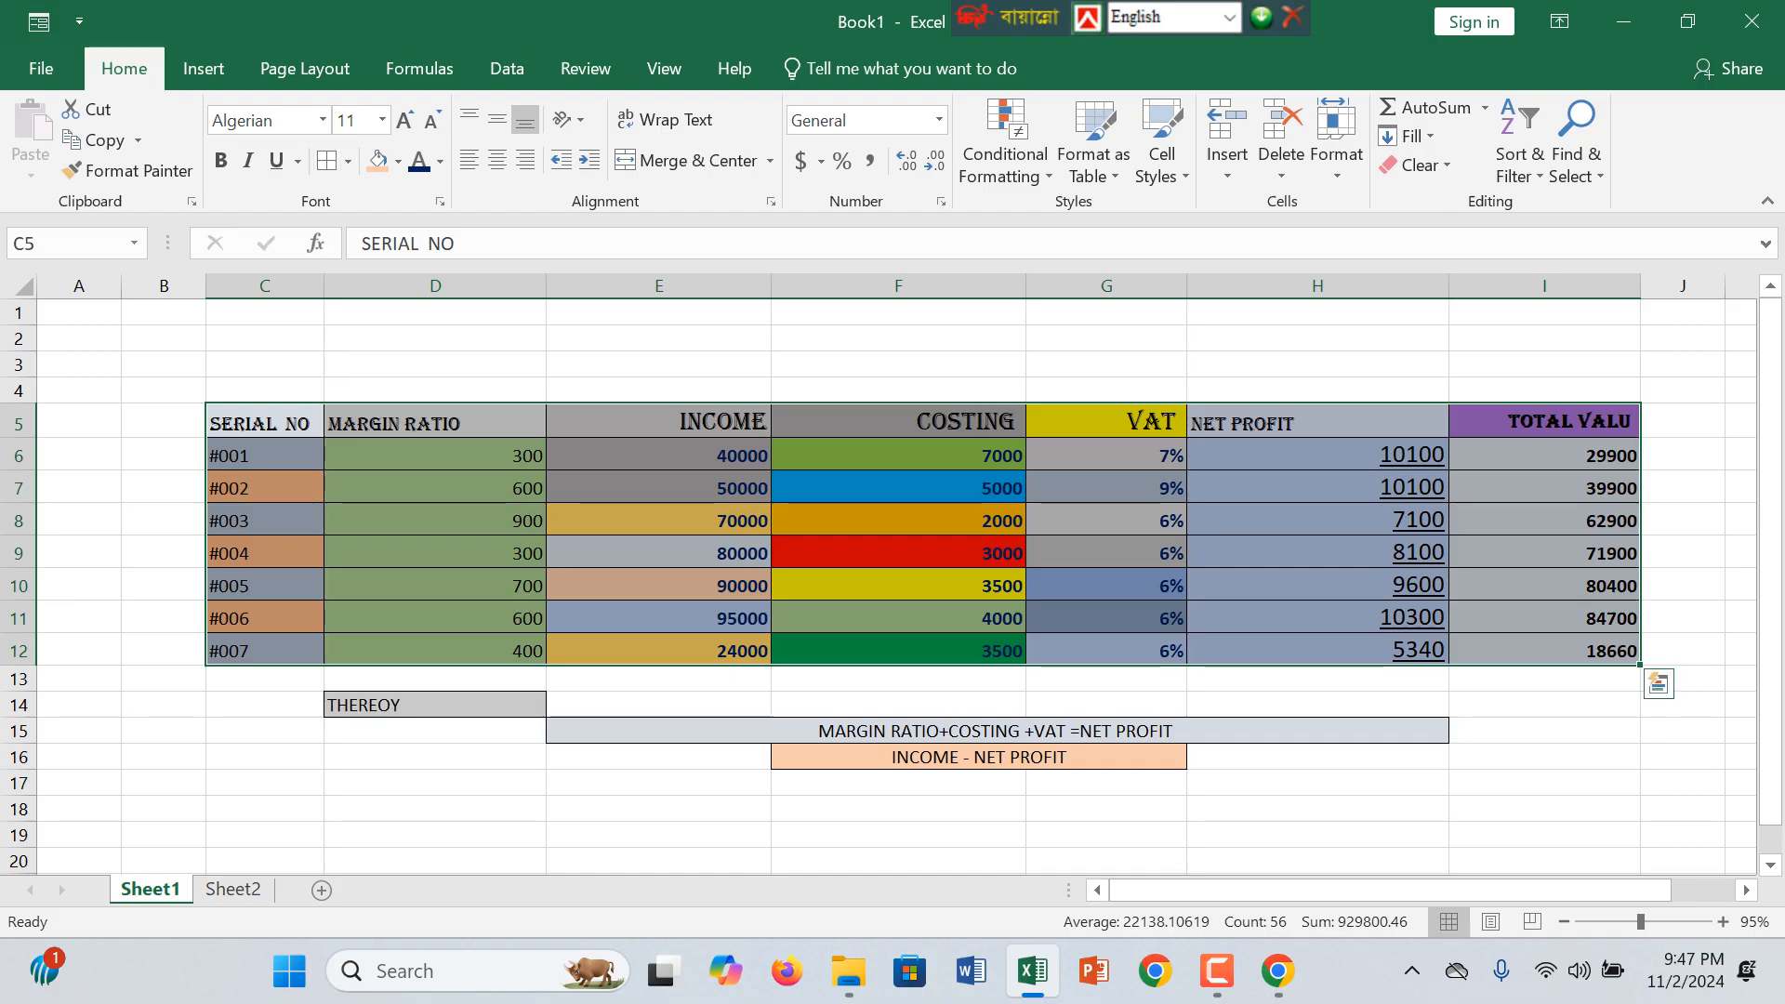
pyautogui.click(658, 834)
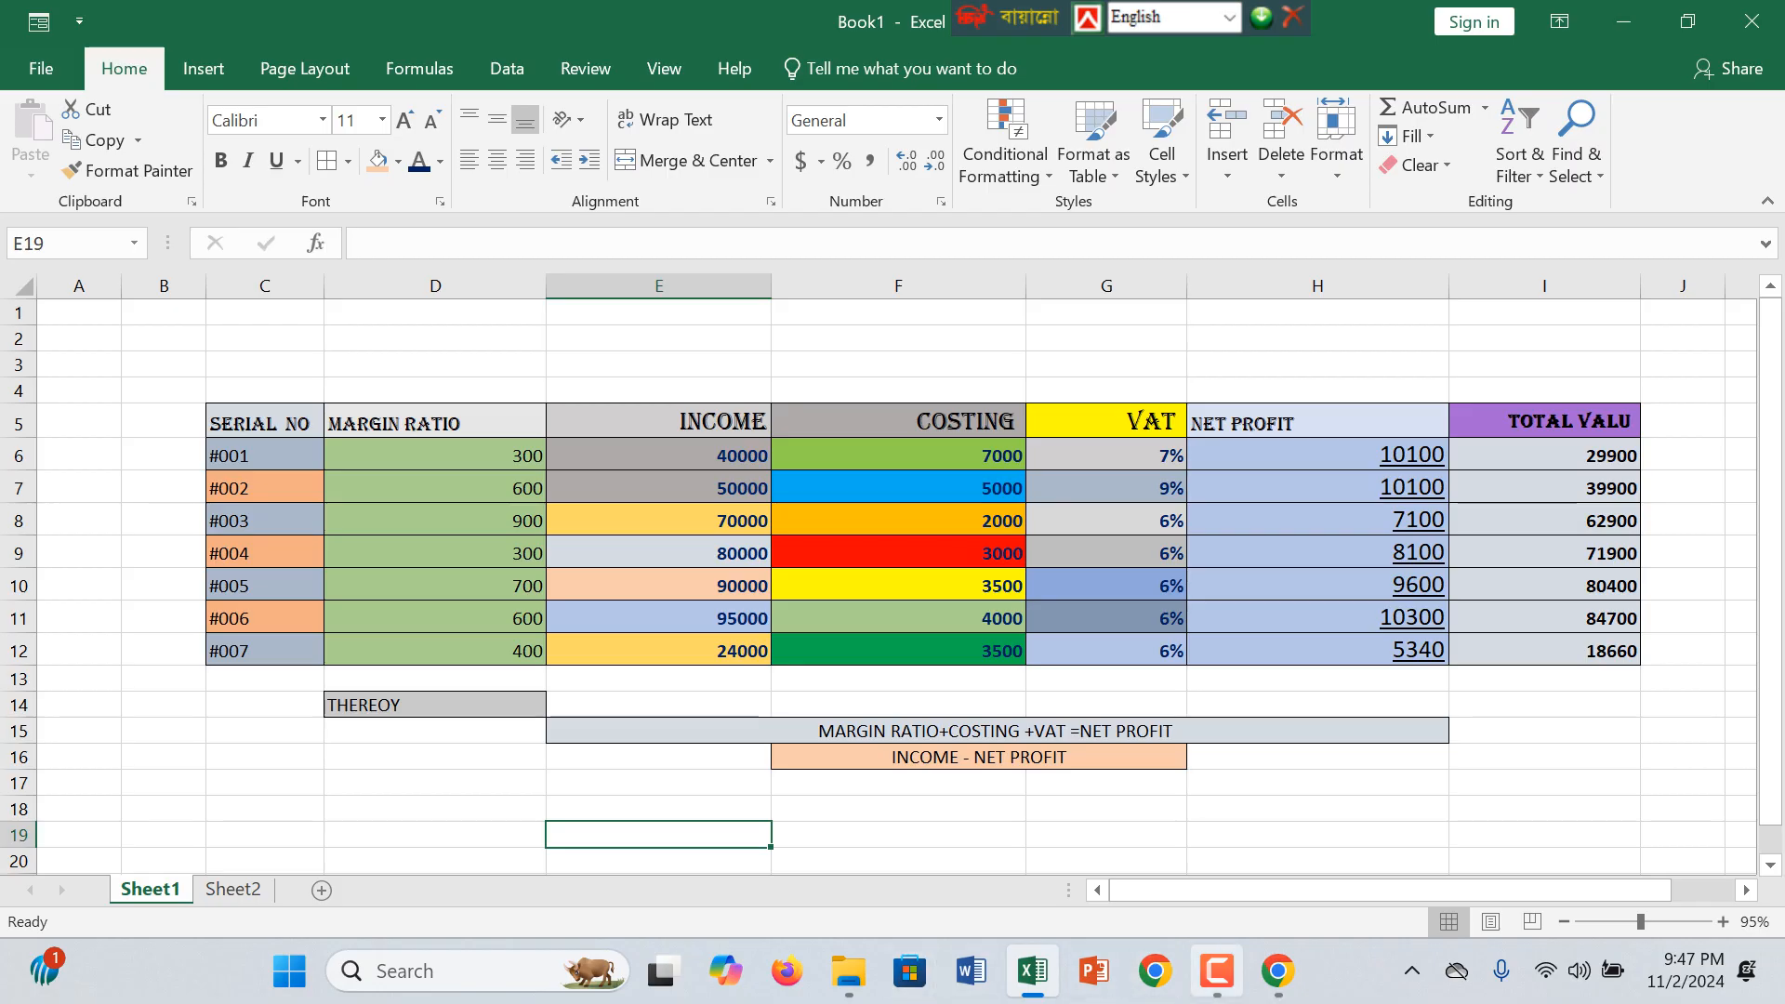
pyautogui.click(1217, 970)
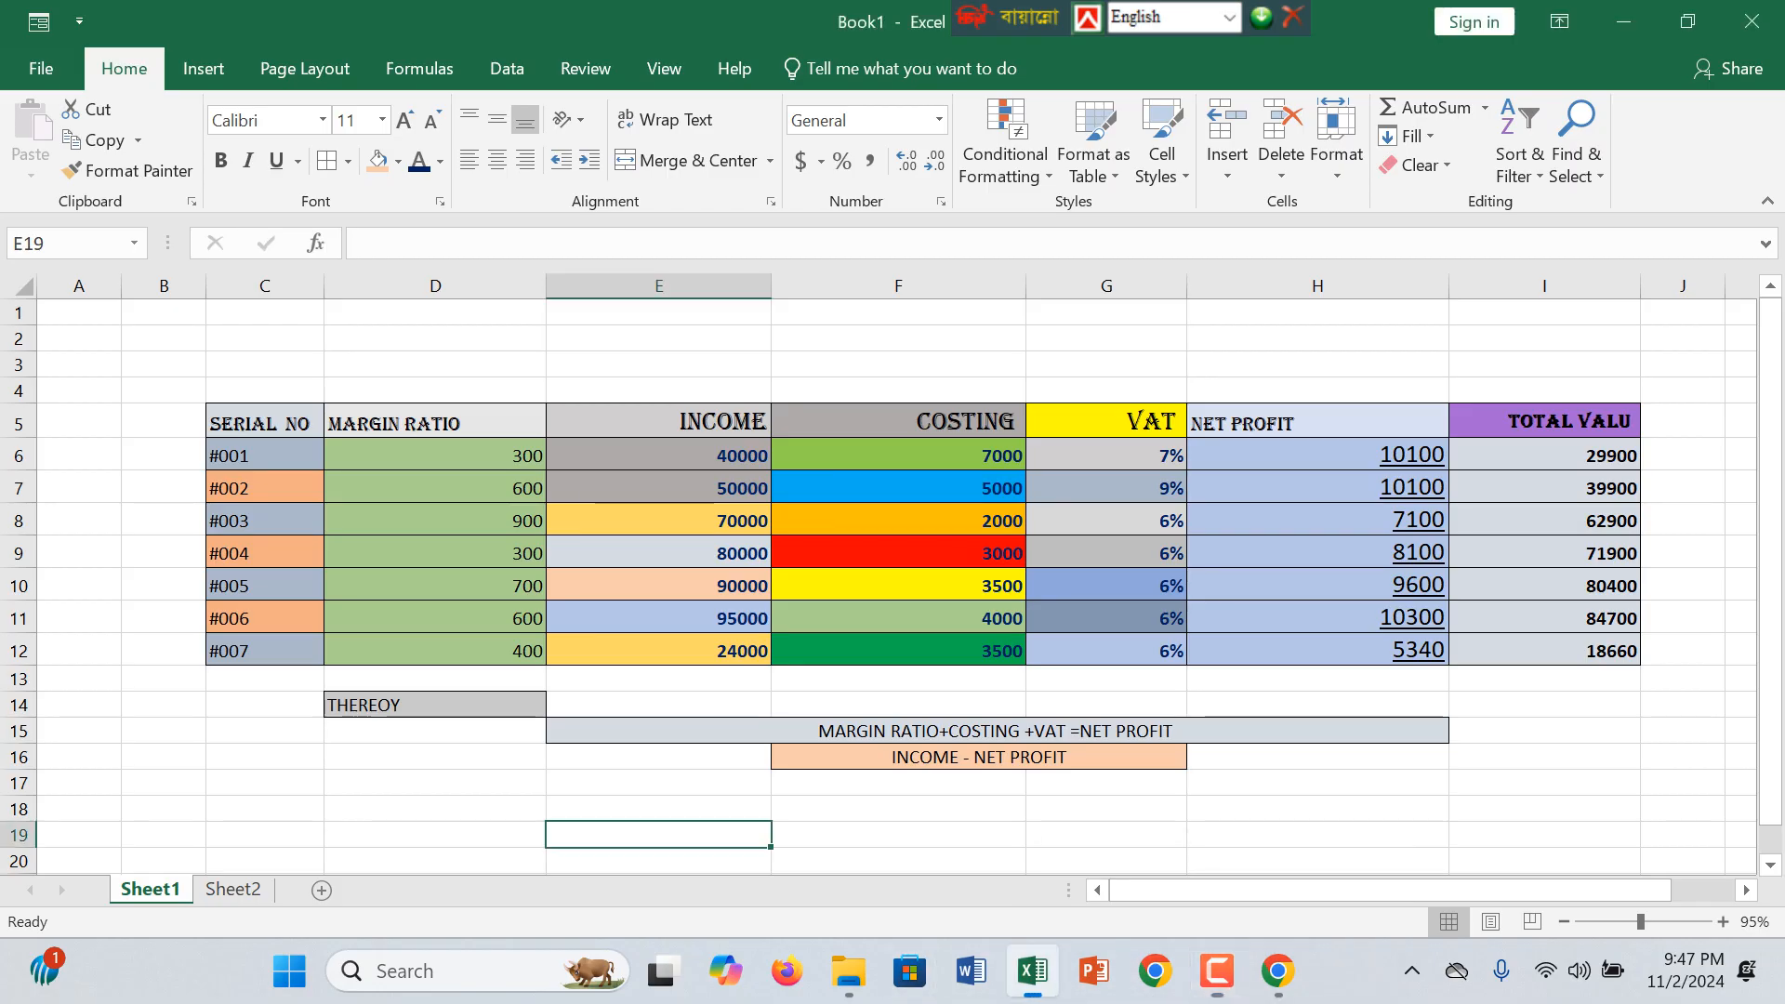
pyautogui.moveTo(898, 421); pyautogui.dragTo(898, 651)
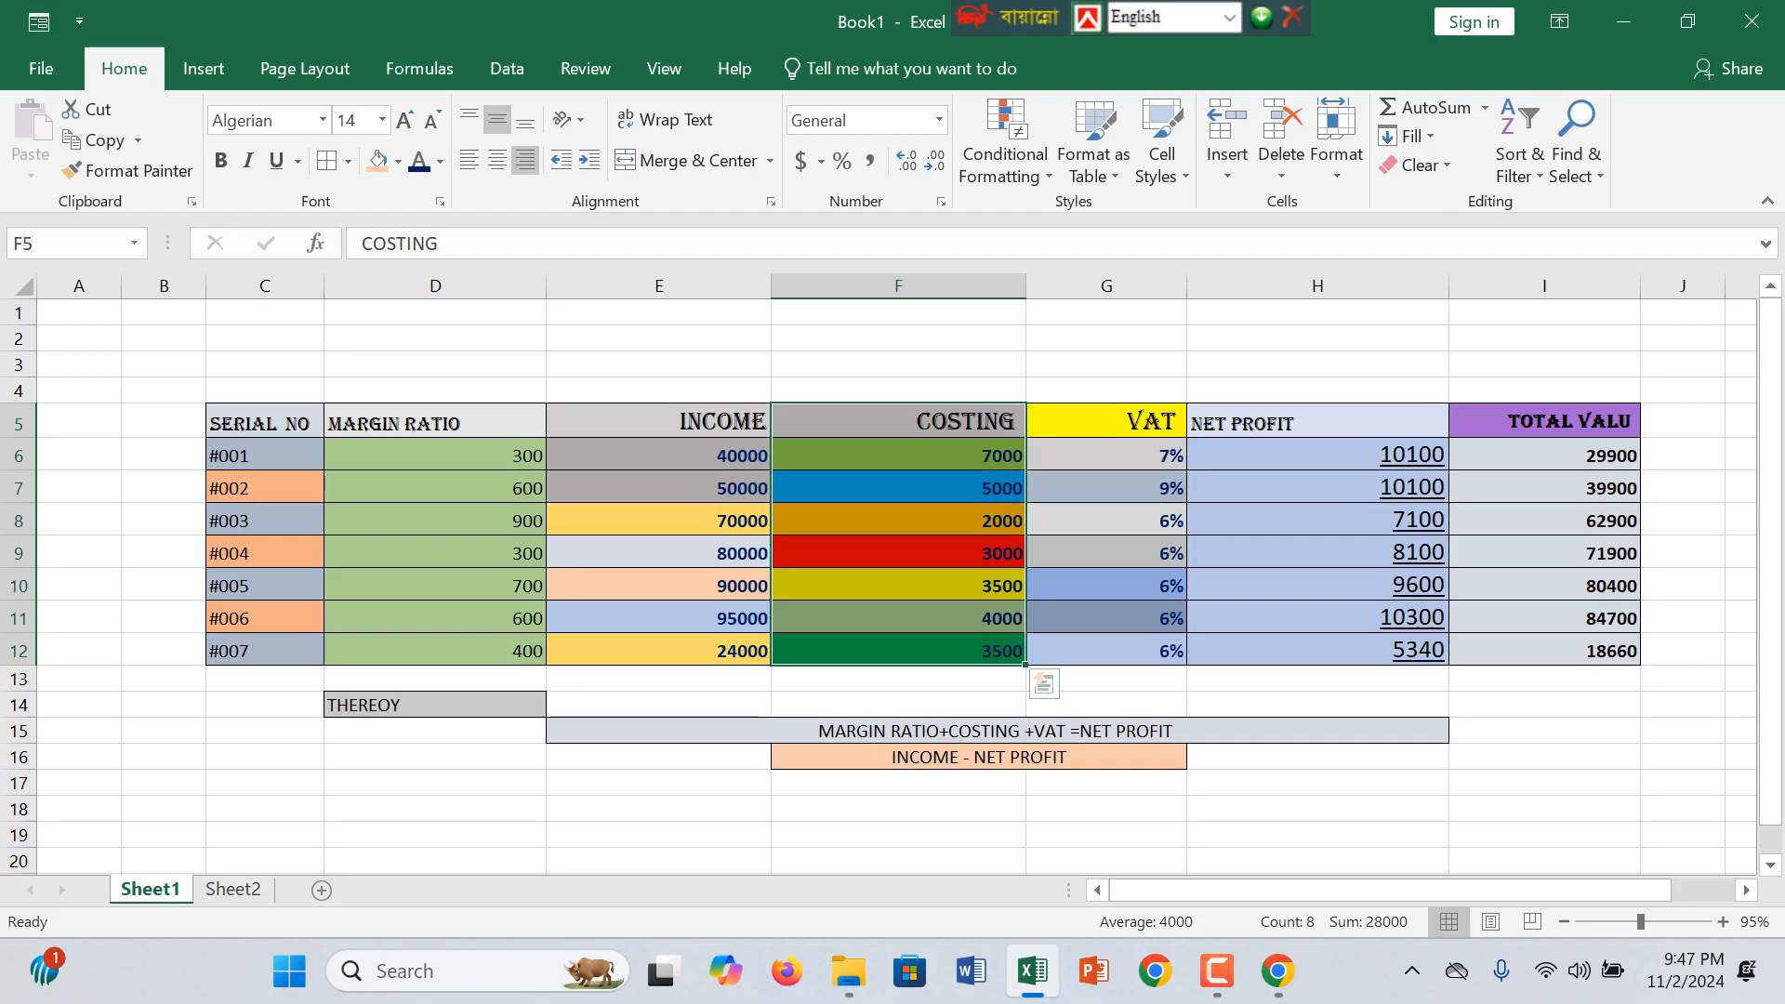
pyautogui.click(898, 456)
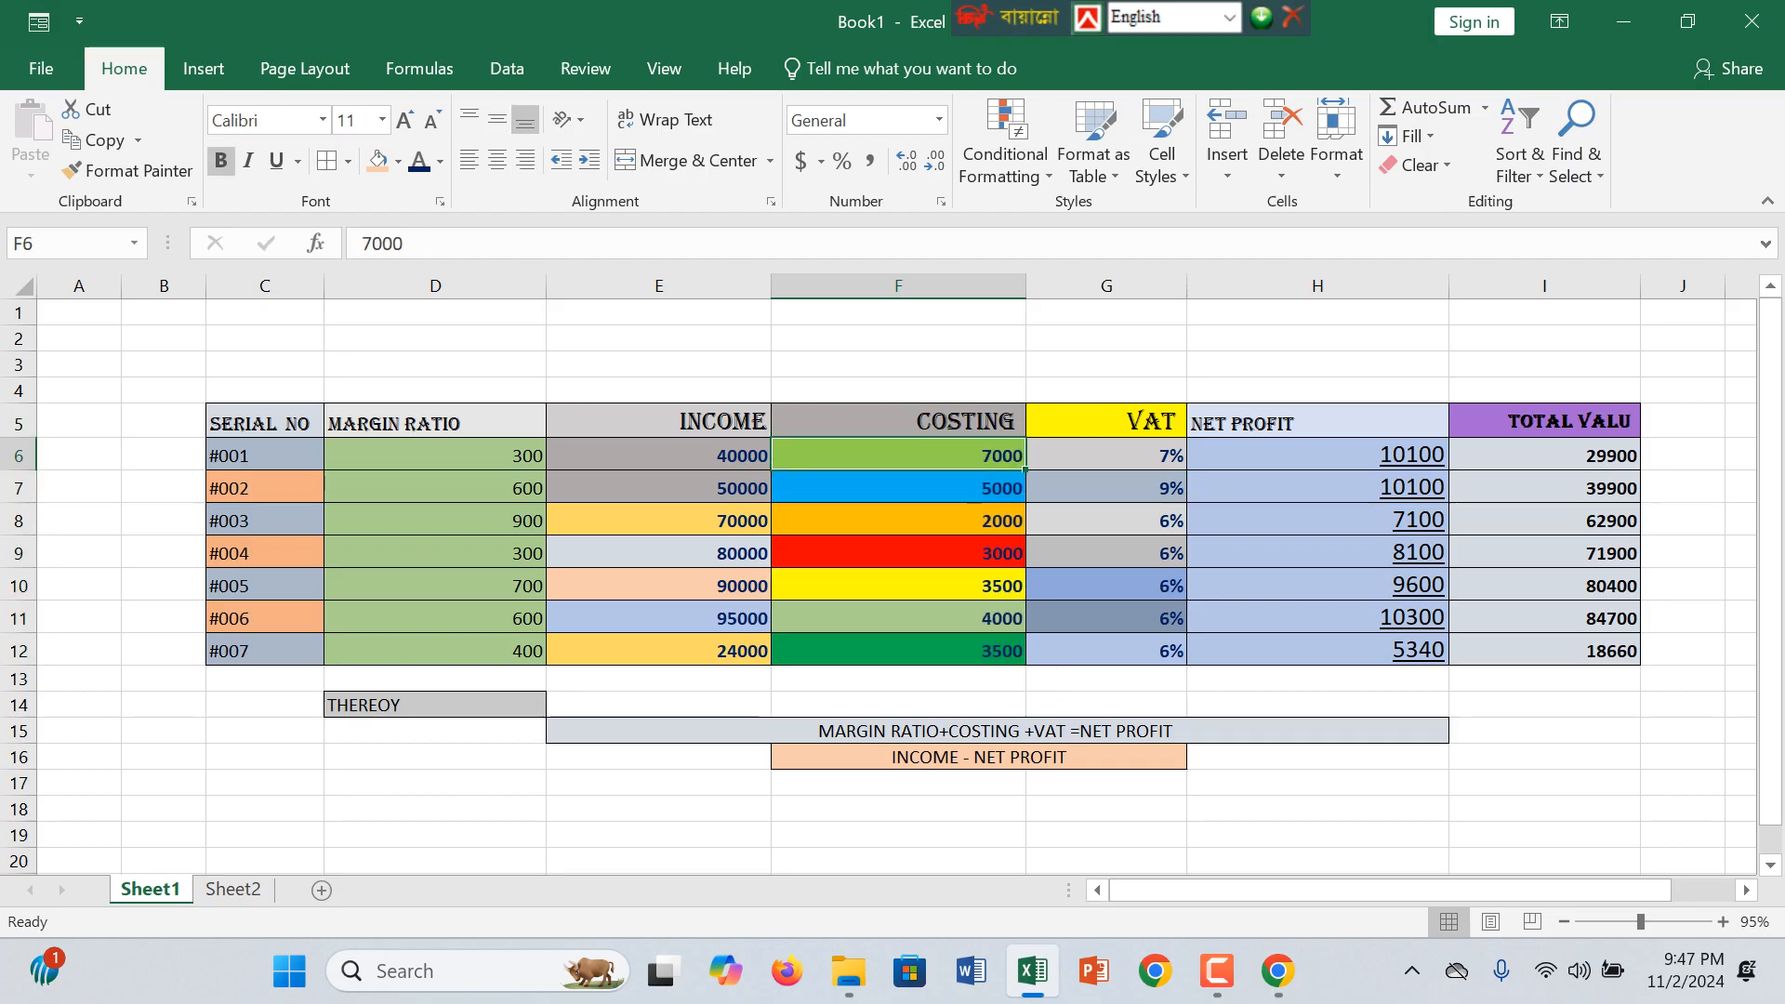
pyautogui.moveTo(265, 423); pyautogui.dragTo(1545, 651)
pyautogui.moveTo(660, 455); pyautogui.dragTo(659, 488)
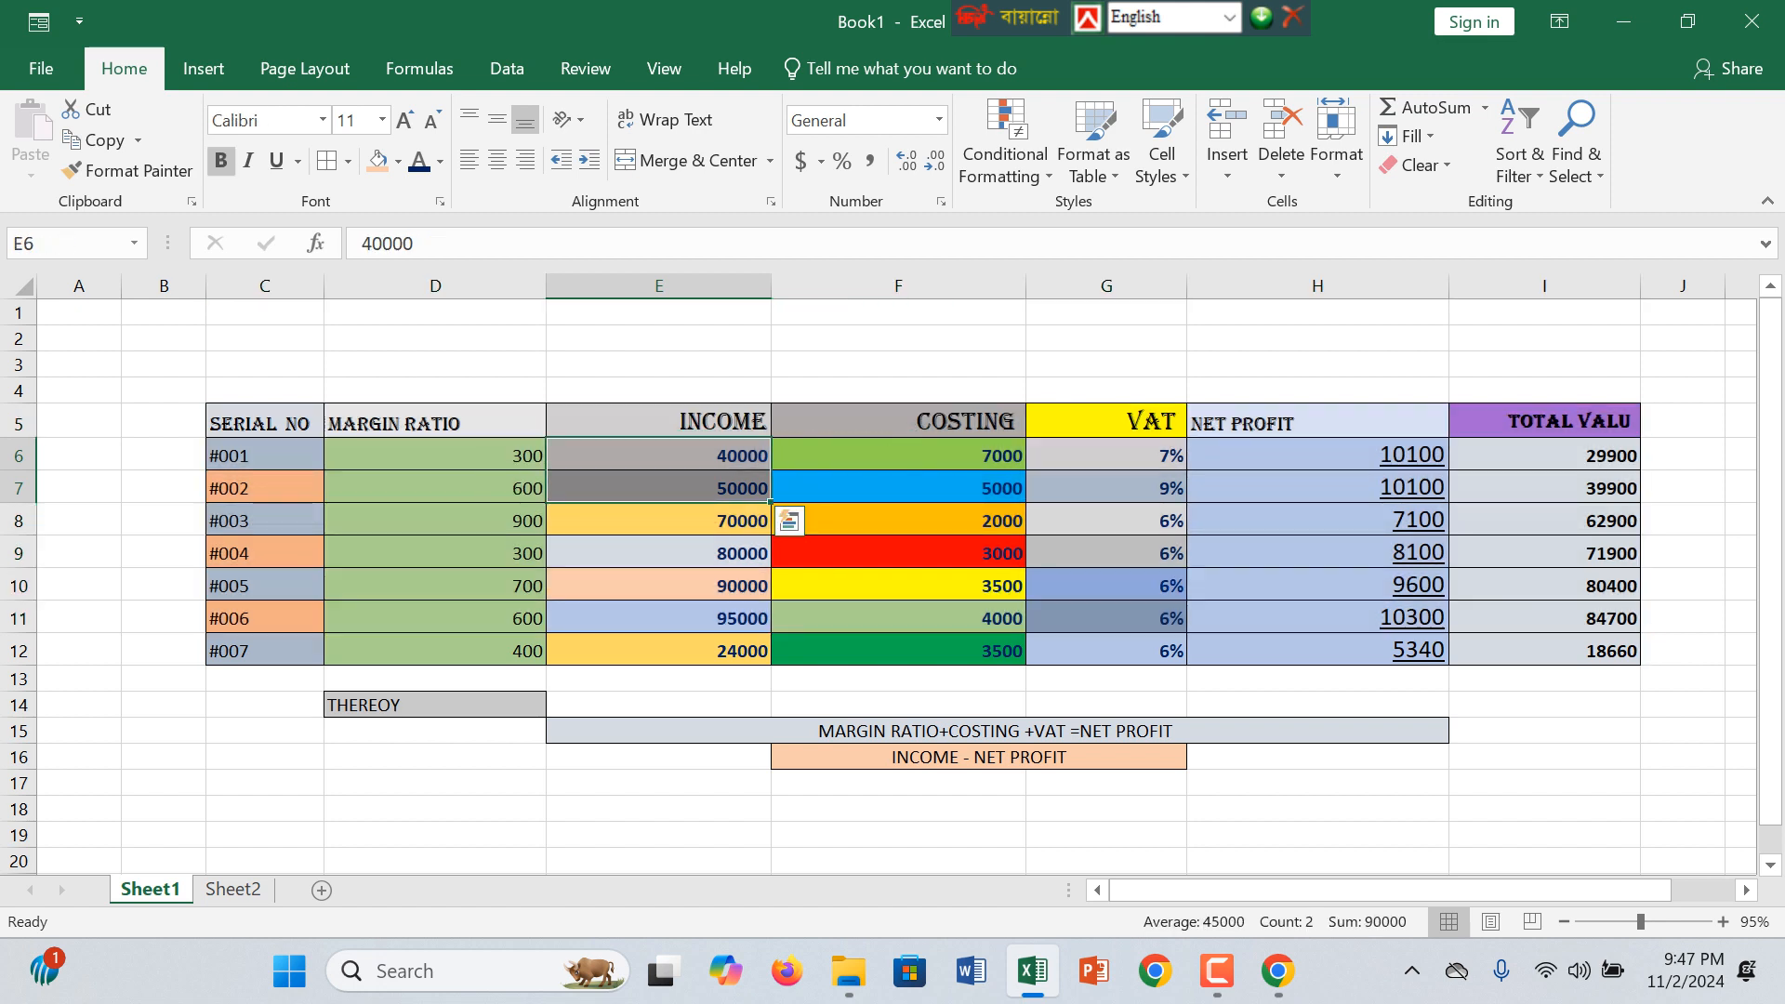
pyautogui.moveTo(265, 423); pyautogui.dragTo(1544, 618)
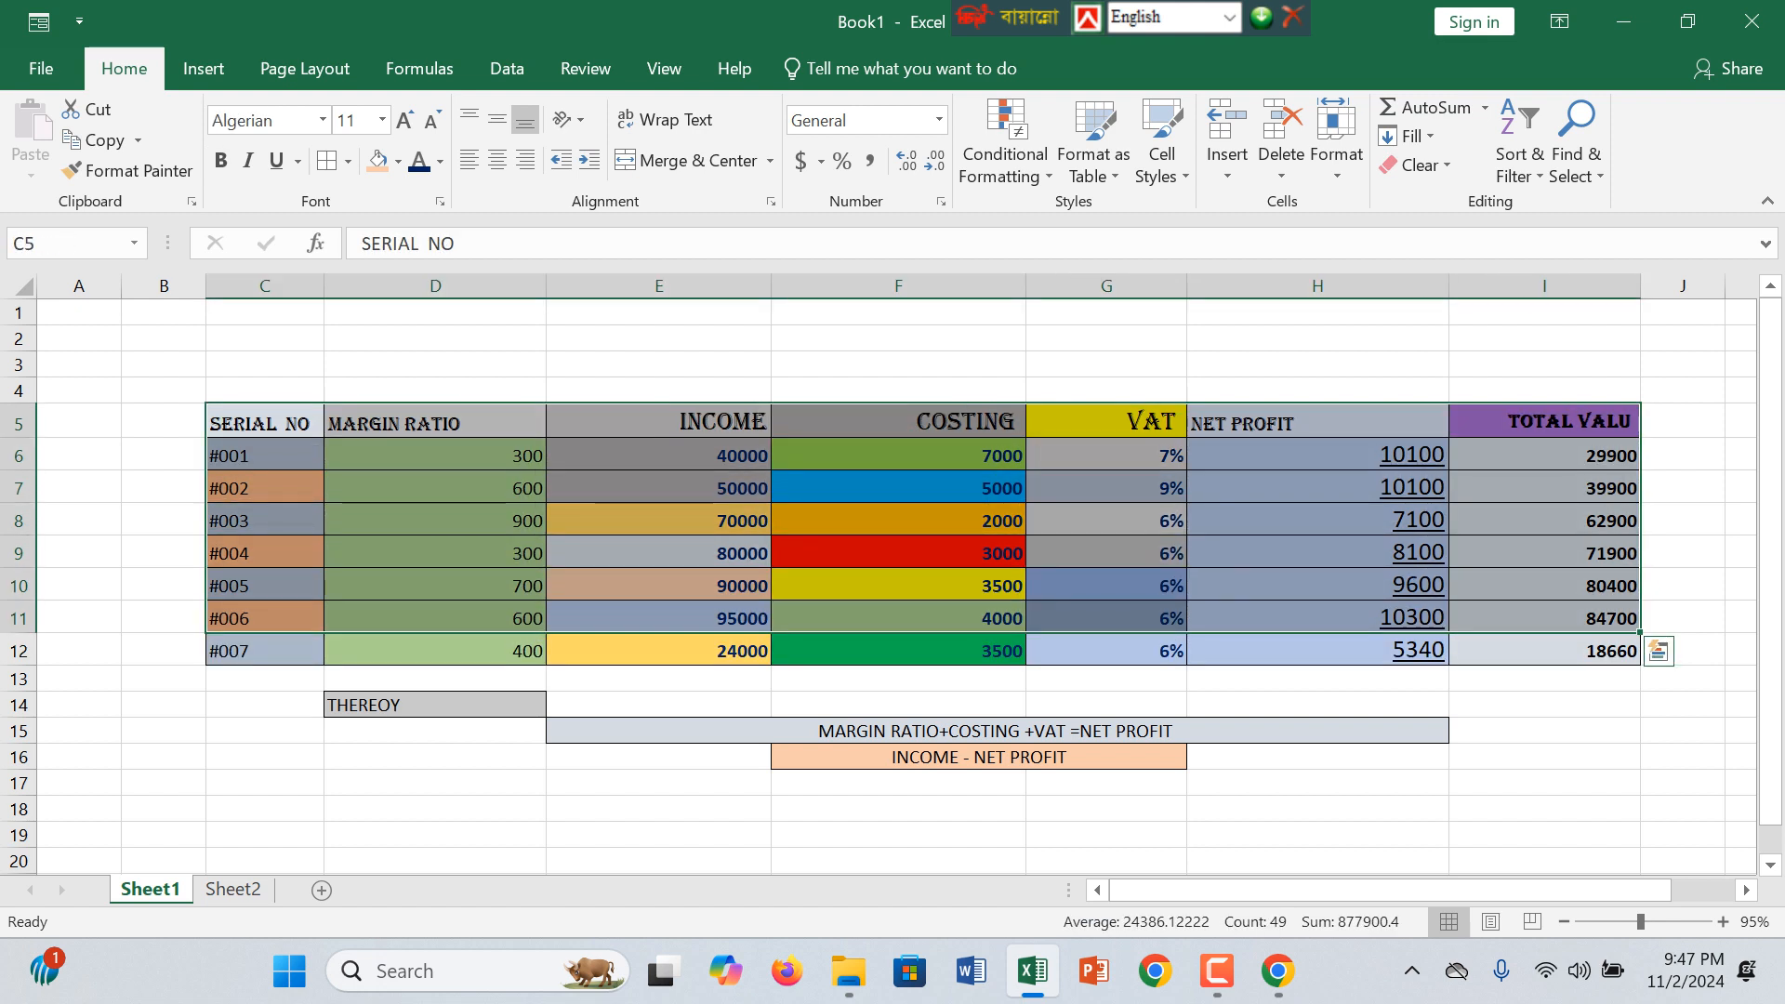
pyautogui.moveTo(265, 423); pyautogui.dragTo(1545, 651)
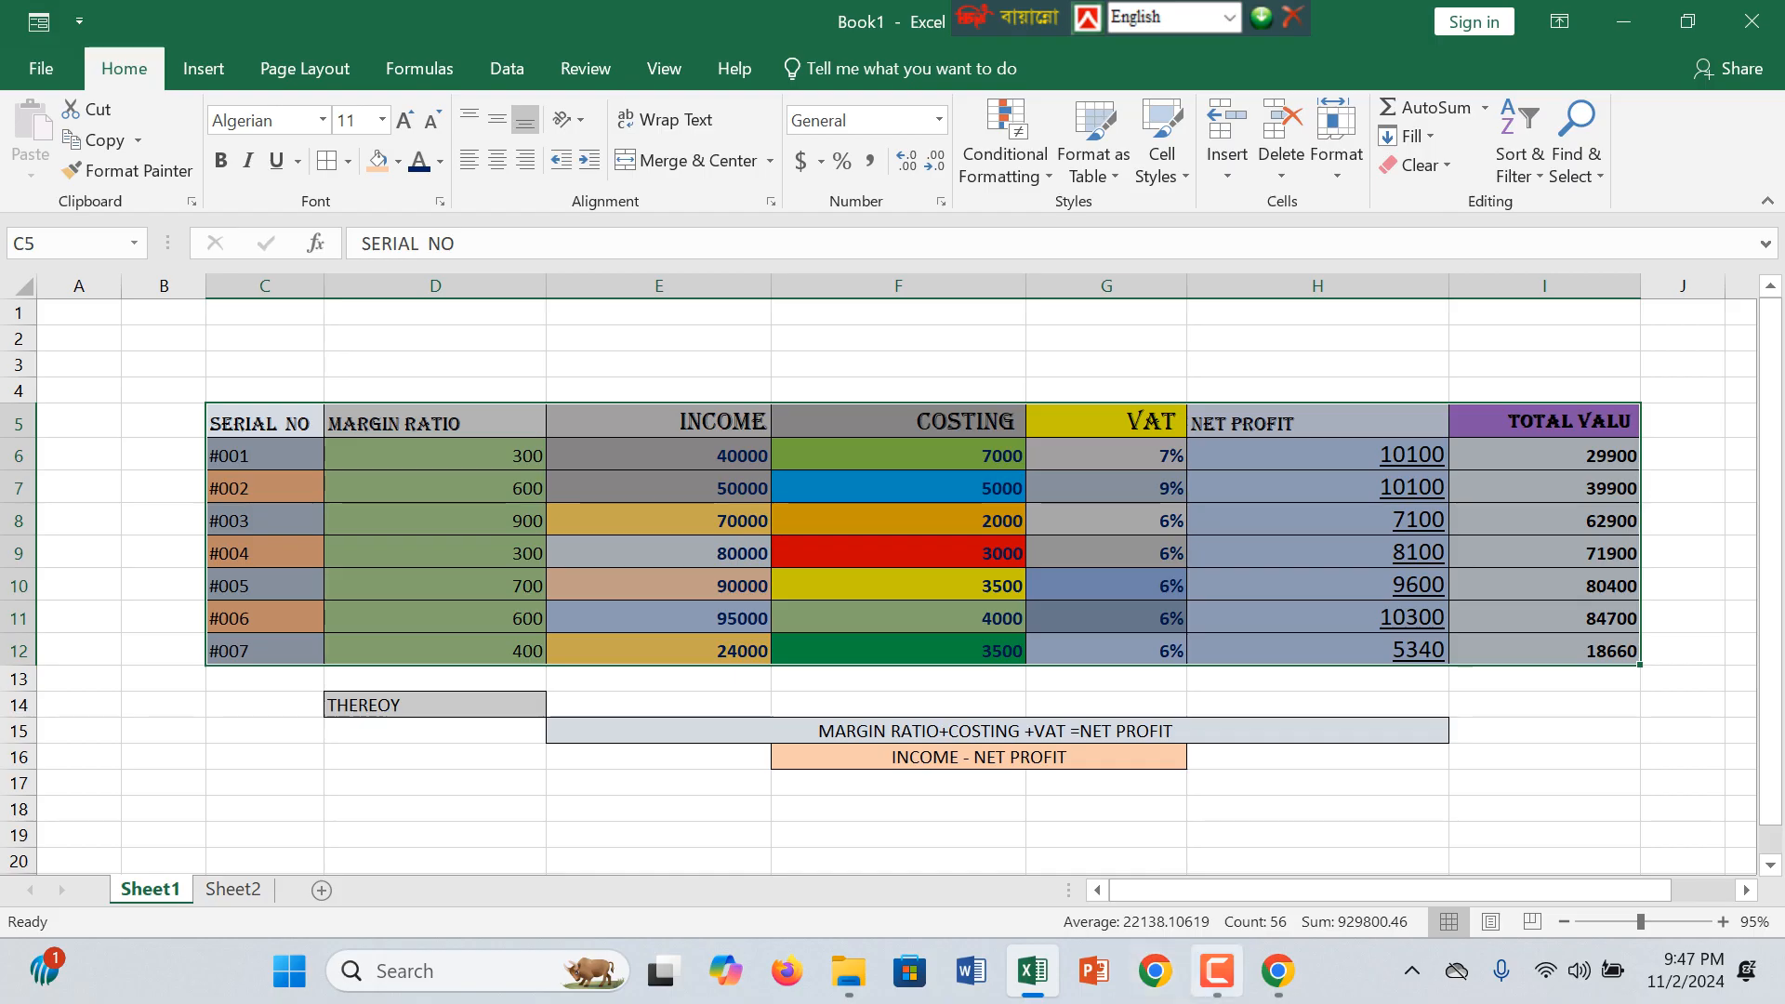
pyautogui.click(1216, 970)
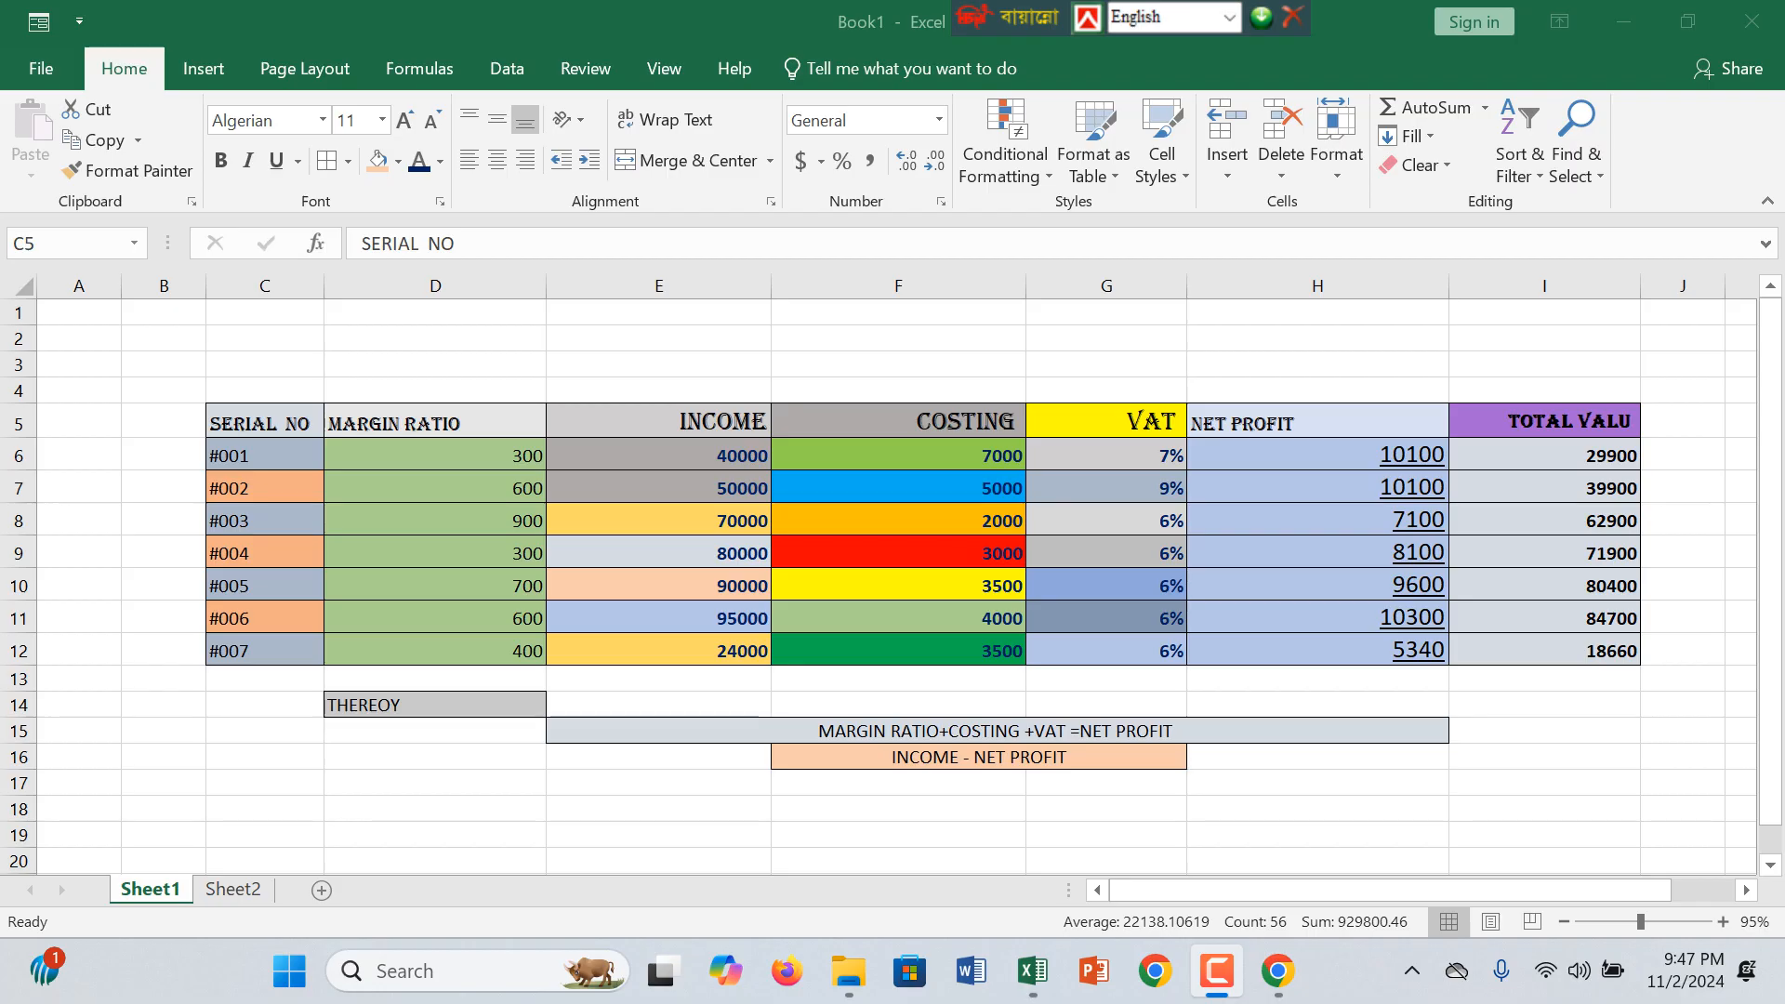
pyautogui.click(1317, 585)
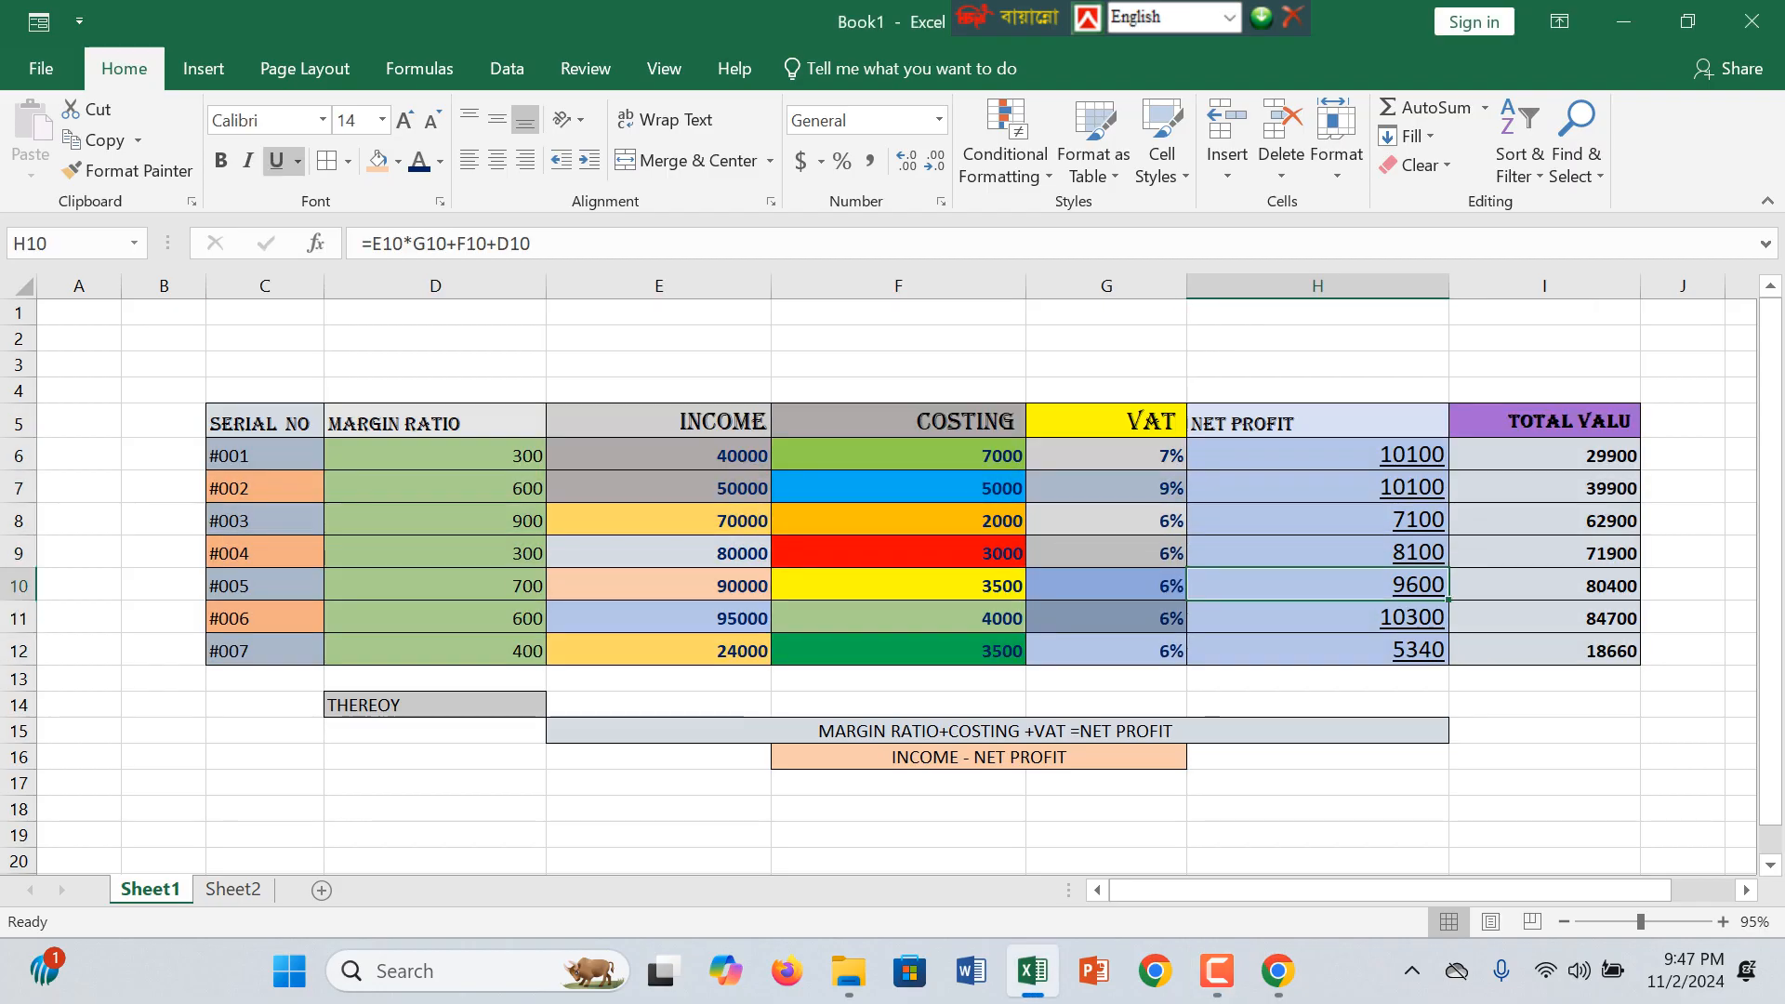
pyautogui.click(1106, 455)
pyautogui.click(658, 421)
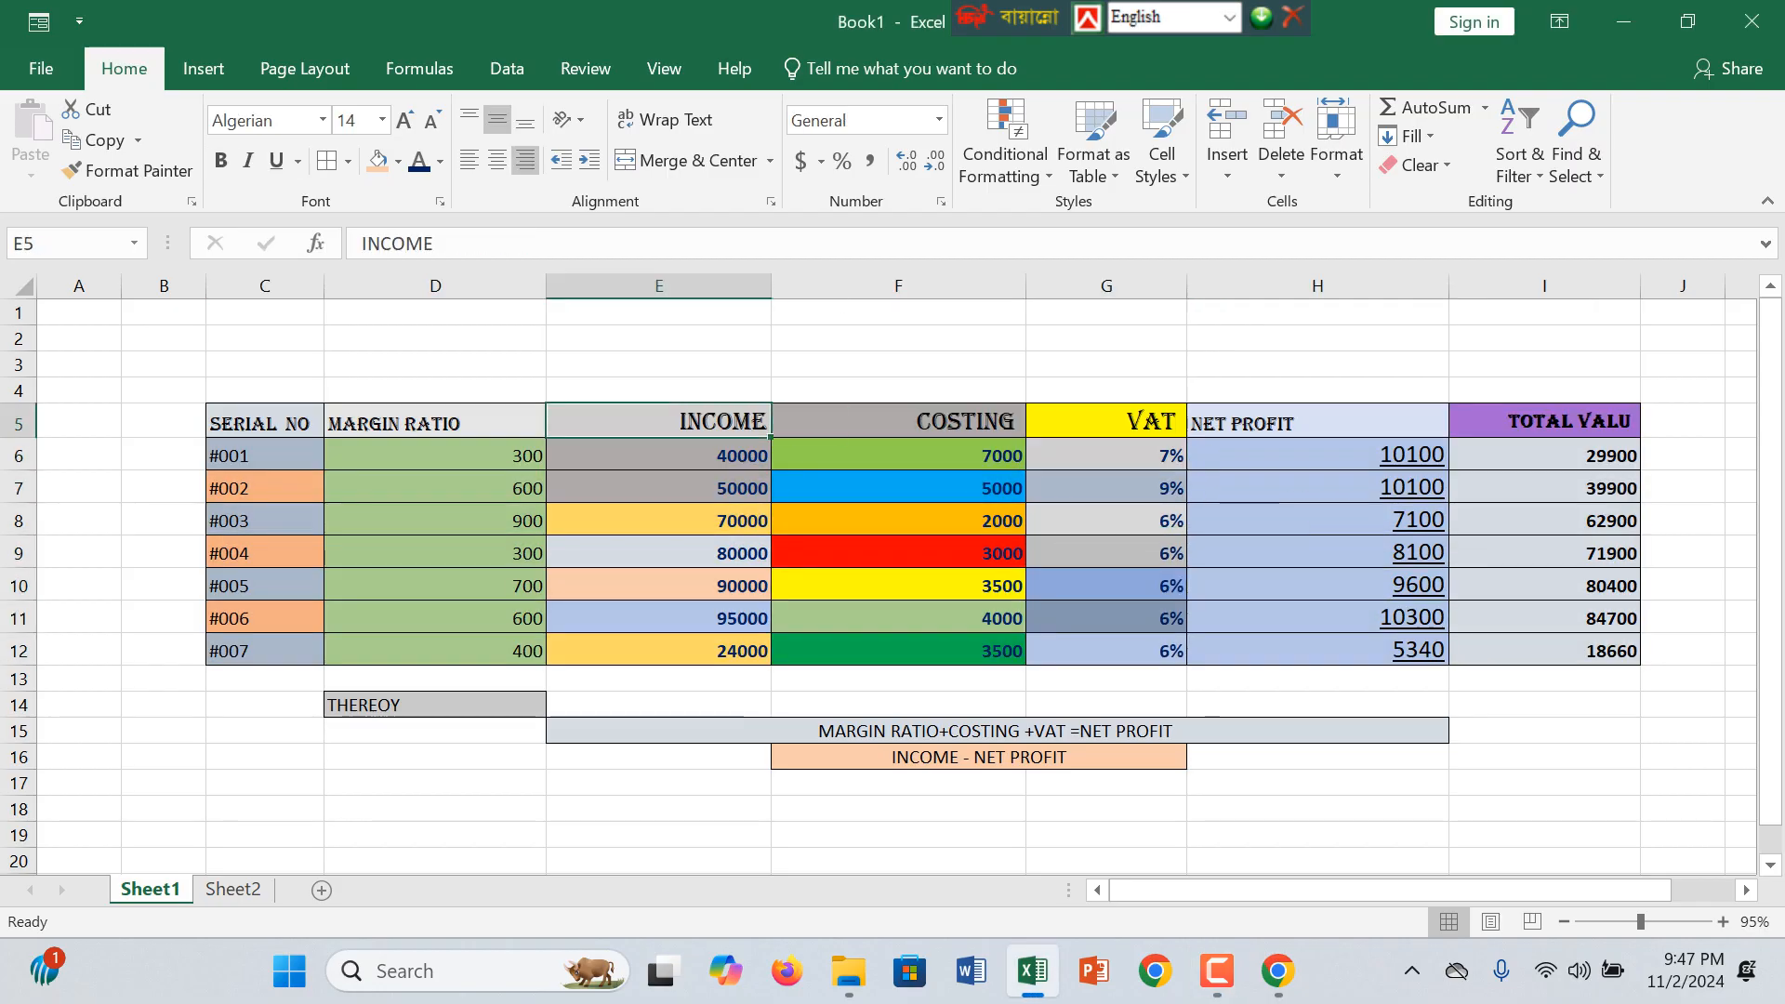
pyautogui.click(658, 489)
pyautogui.click(658, 585)
pyautogui.click(436, 521)
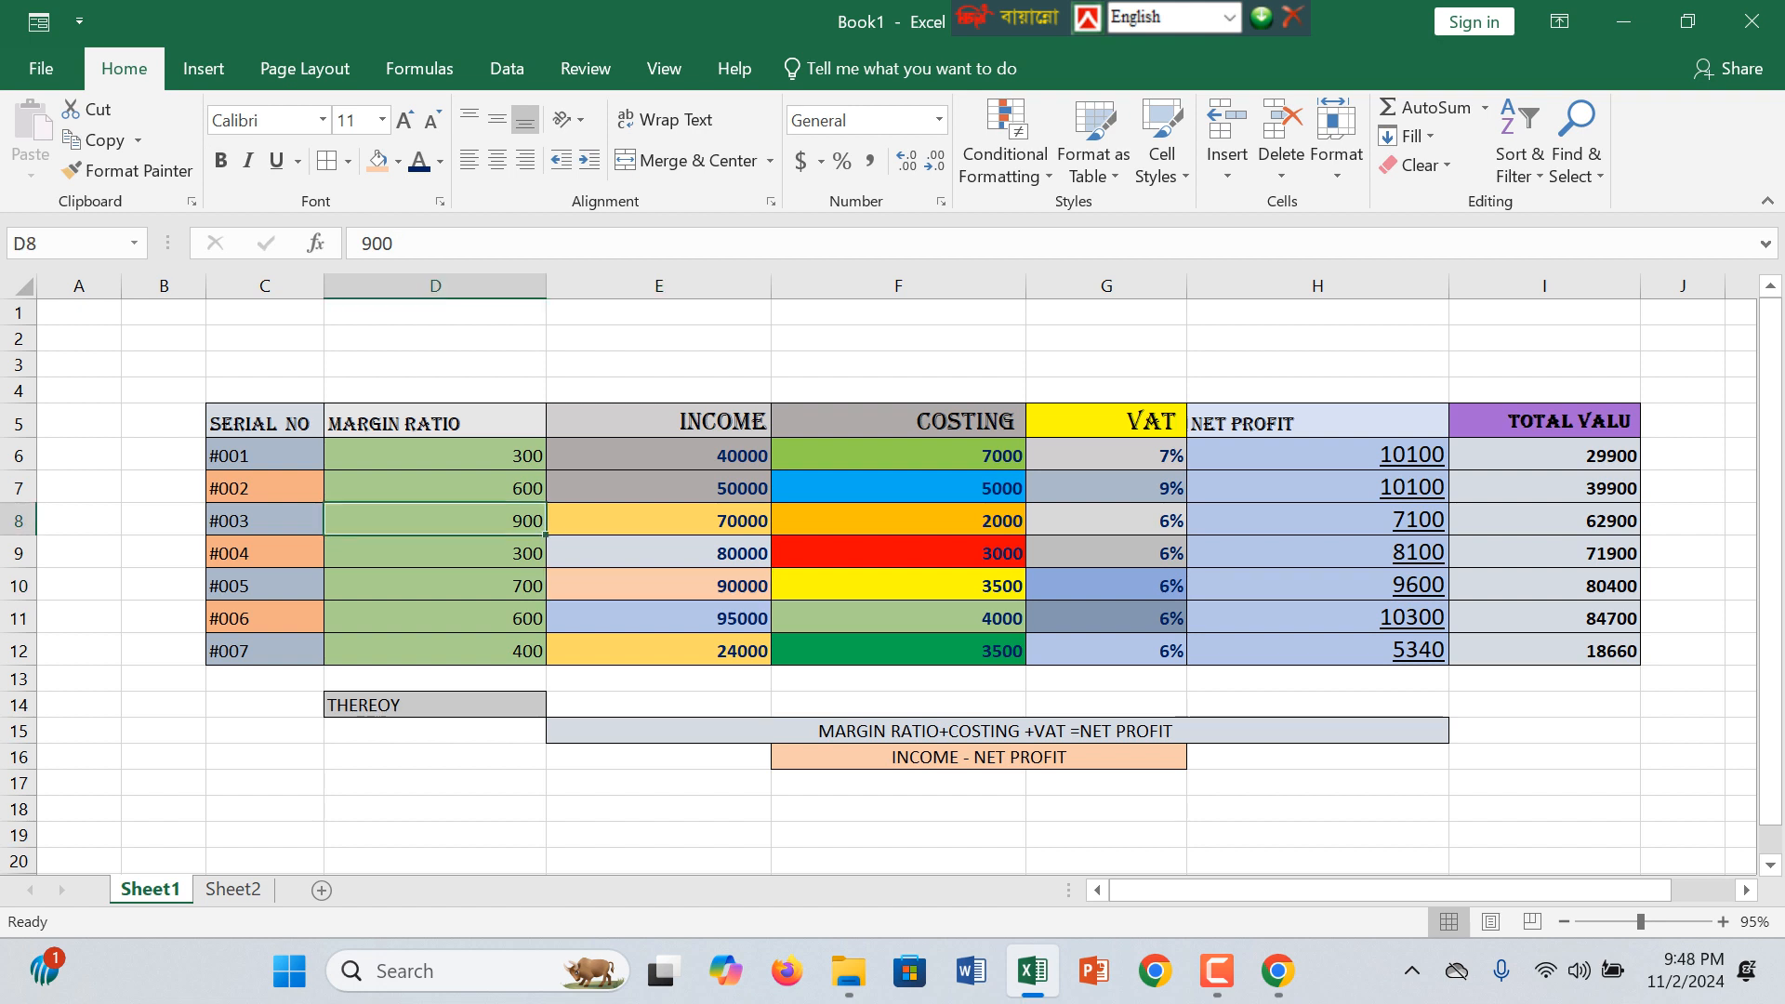
pyautogui.click(265, 488)
pyautogui.click(898, 618)
pyautogui.click(1107, 586)
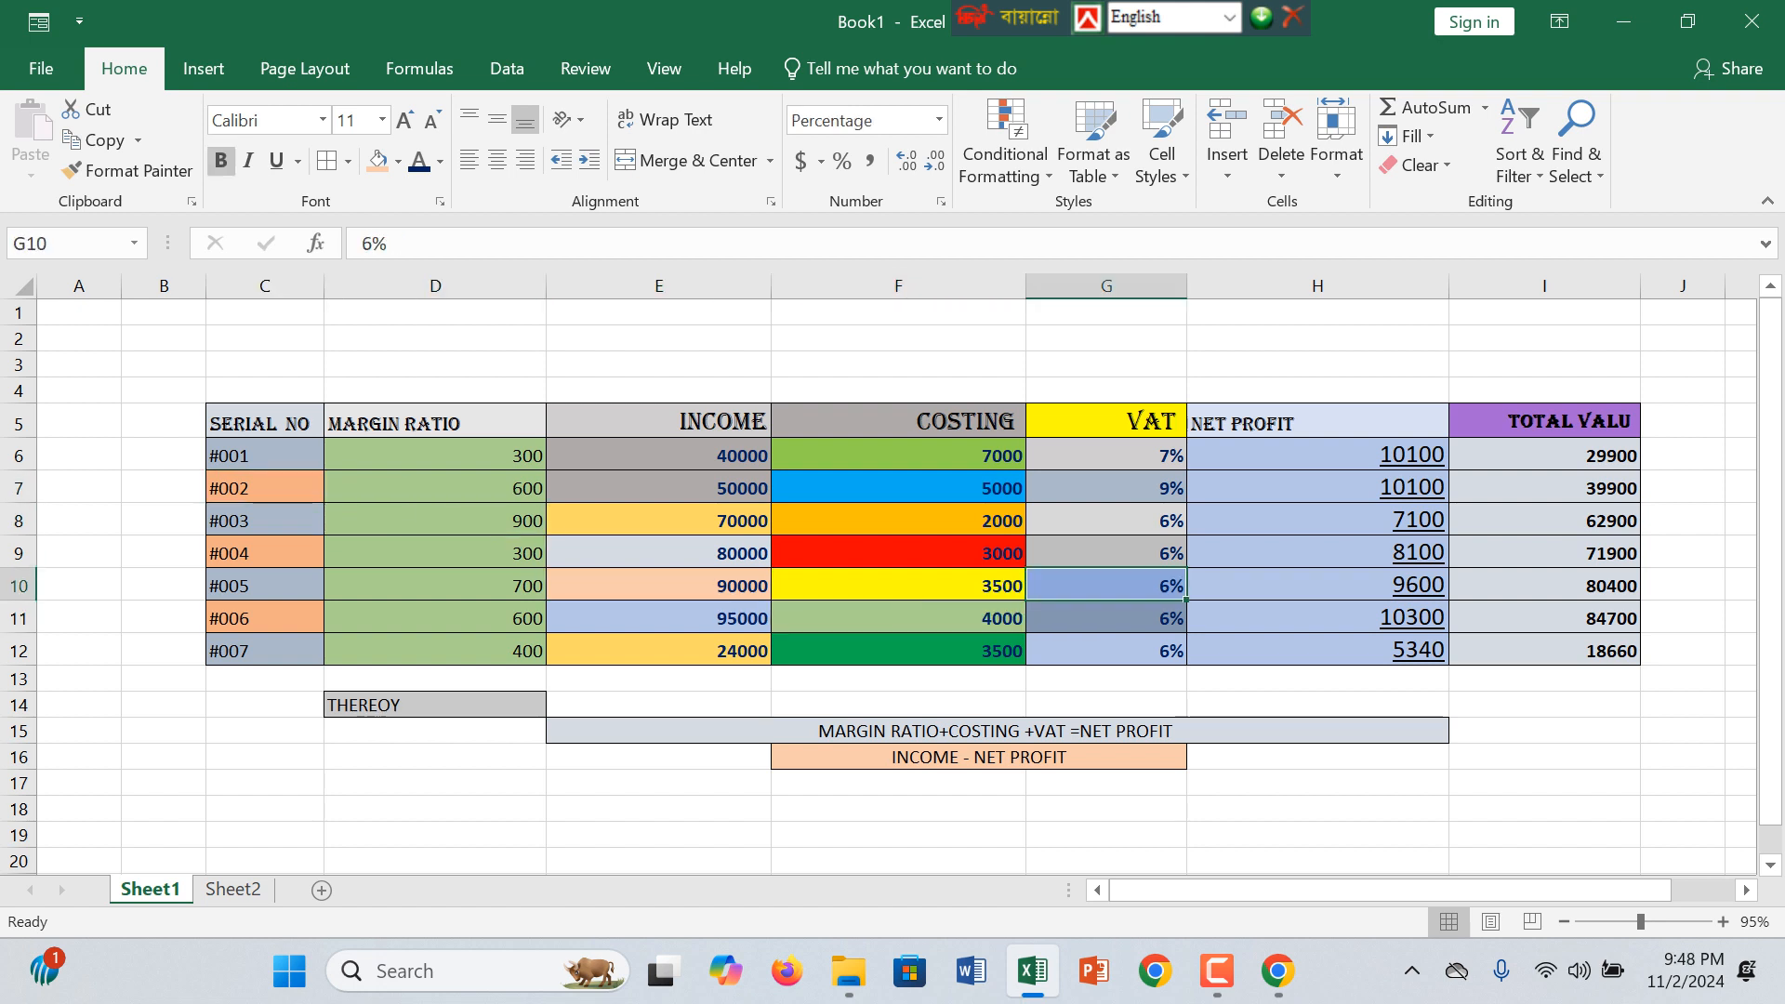
pyautogui.click(1544, 553)
pyautogui.click(1318, 521)
pyautogui.click(898, 521)
pyautogui.click(435, 586)
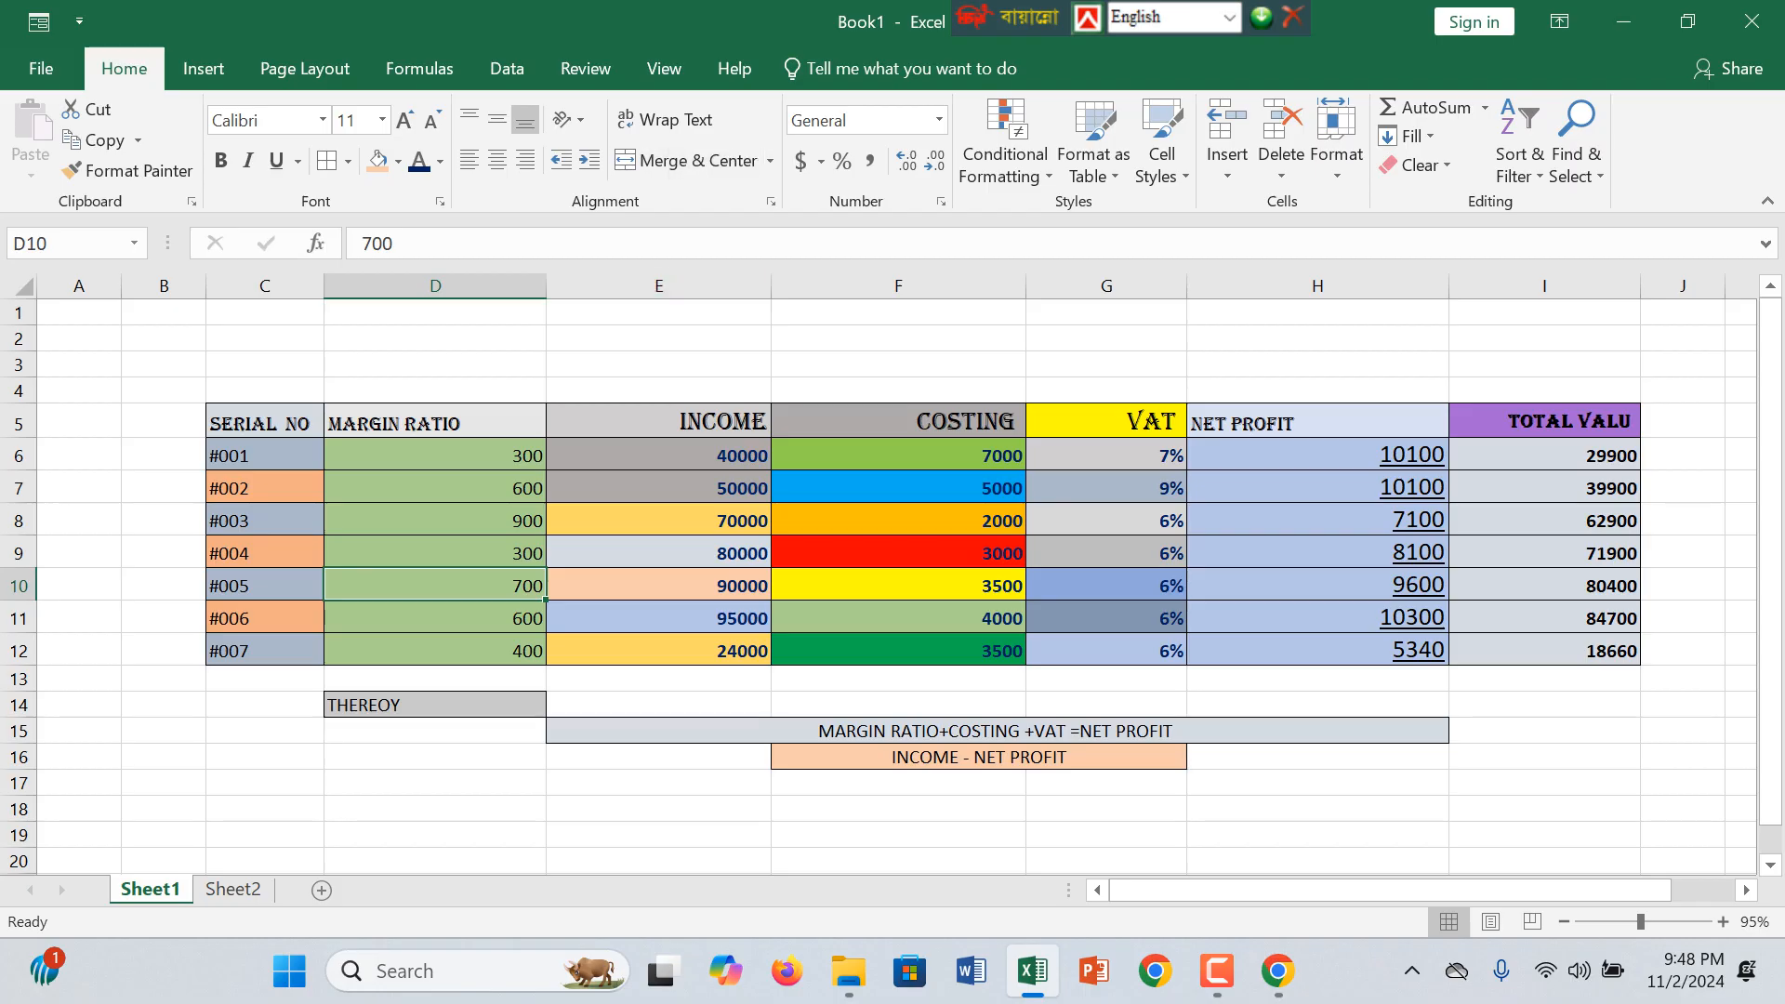
pyautogui.click(671, 125)
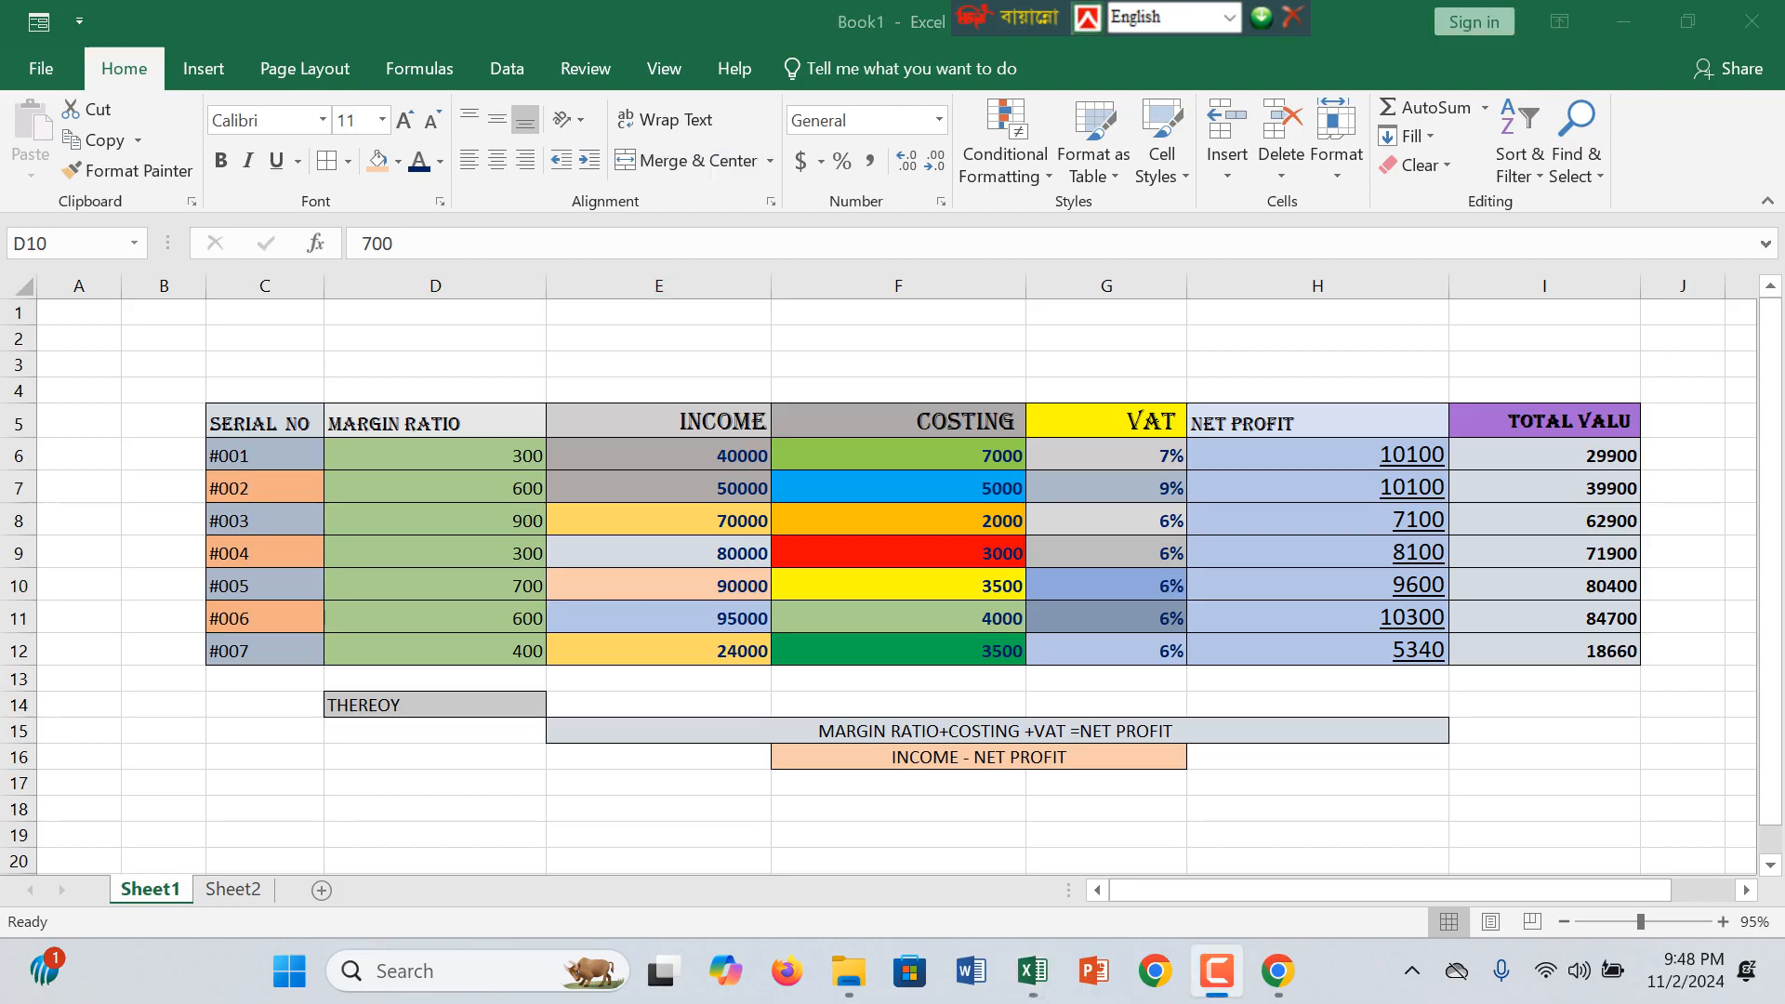